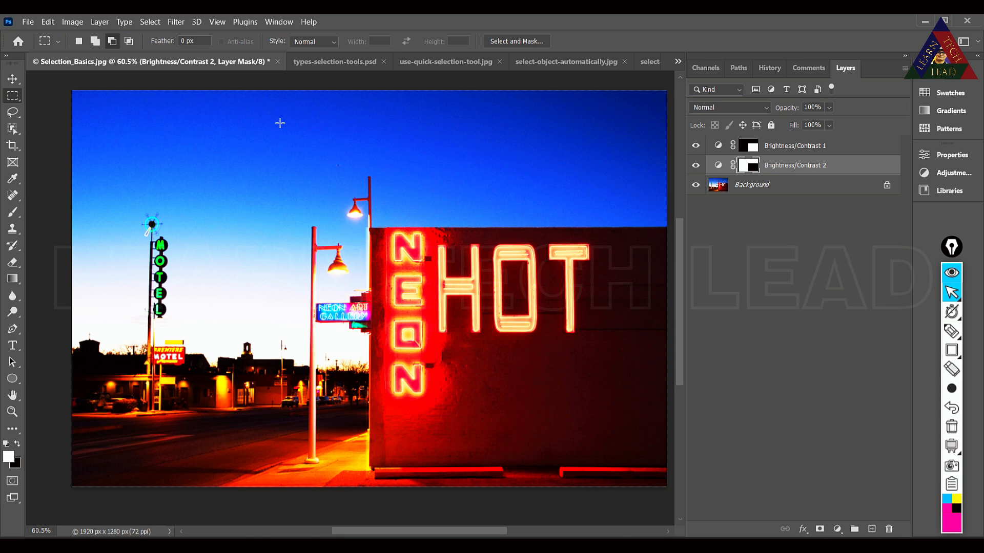
left_click(959, 355)
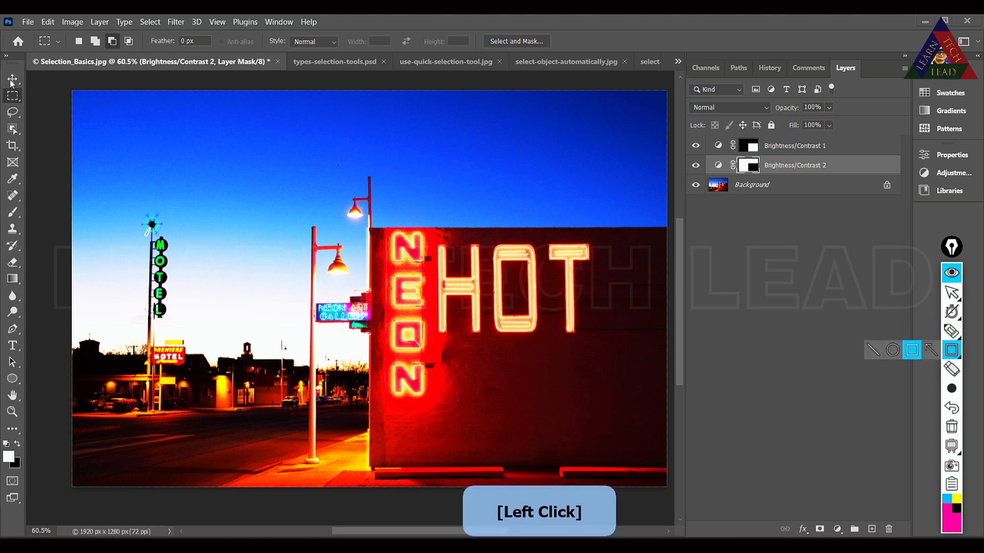
left_click_drag(4, 86, 23, 140)
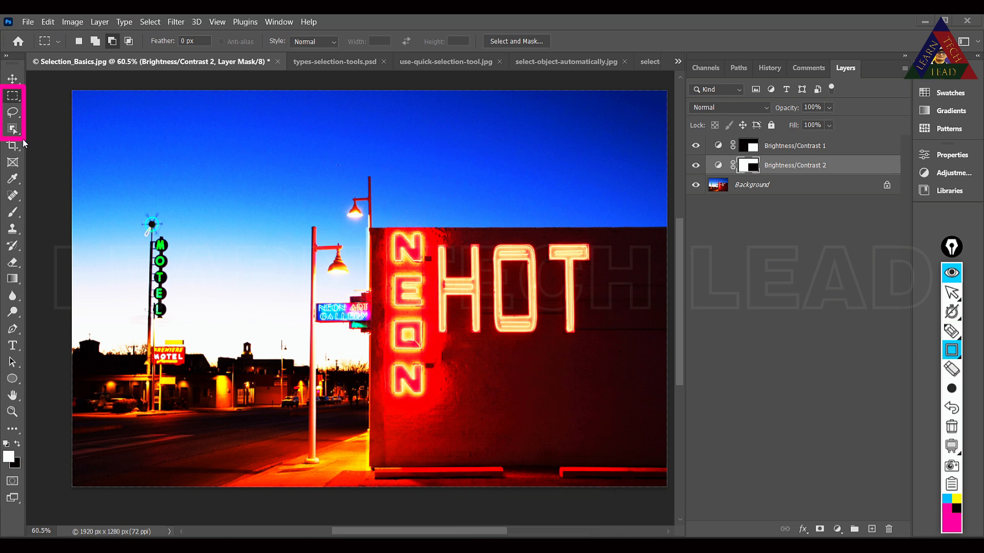
left_click(139, 21)
left_click(951, 292)
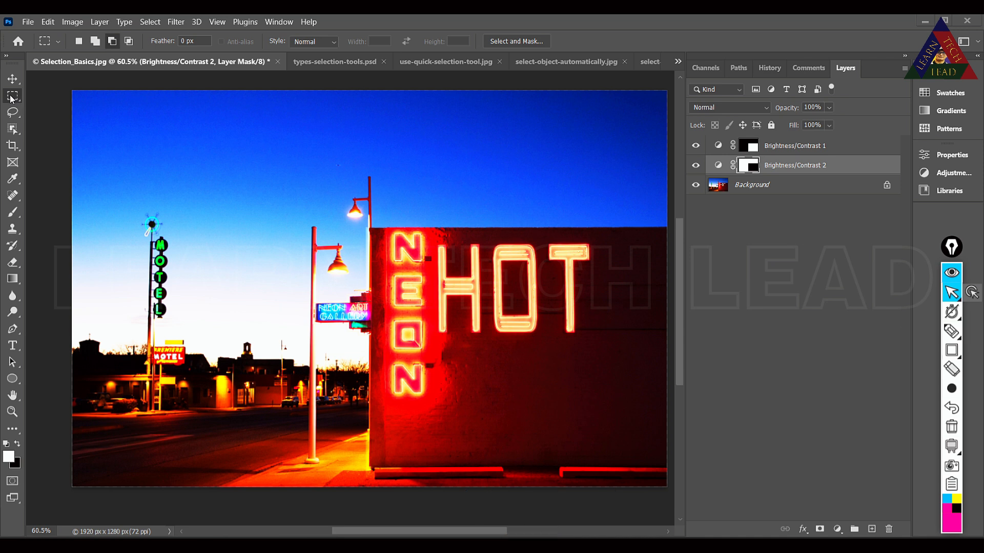
Step: Select the dark wall from its upper-left corner to the photo's lower edge, ending at the T of HOT, with the Rectangular Marquee Tool
left_click(11, 97)
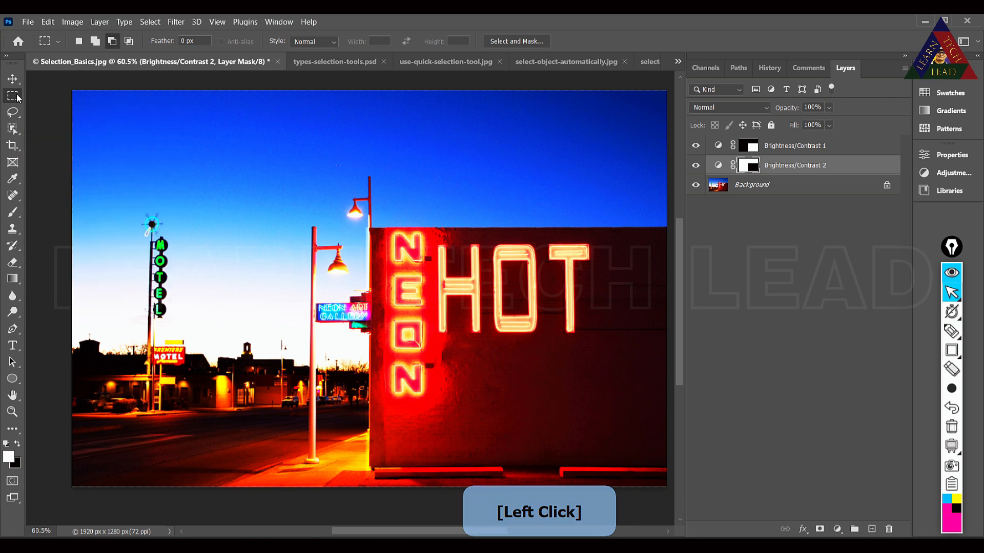
left_click(16, 97)
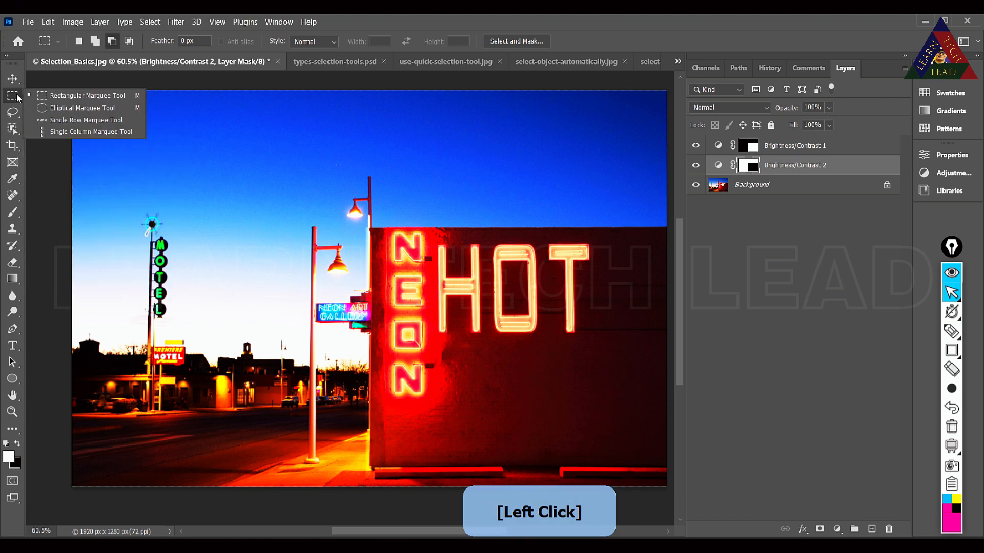
left_click(62, 96)
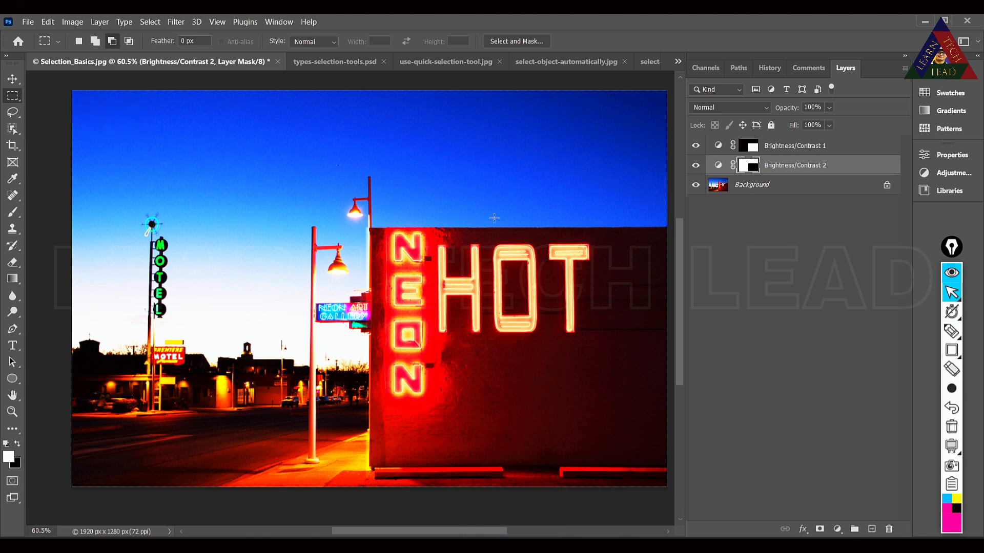
left_click(370, 229)
left_click_drag(370, 229, 560, 486)
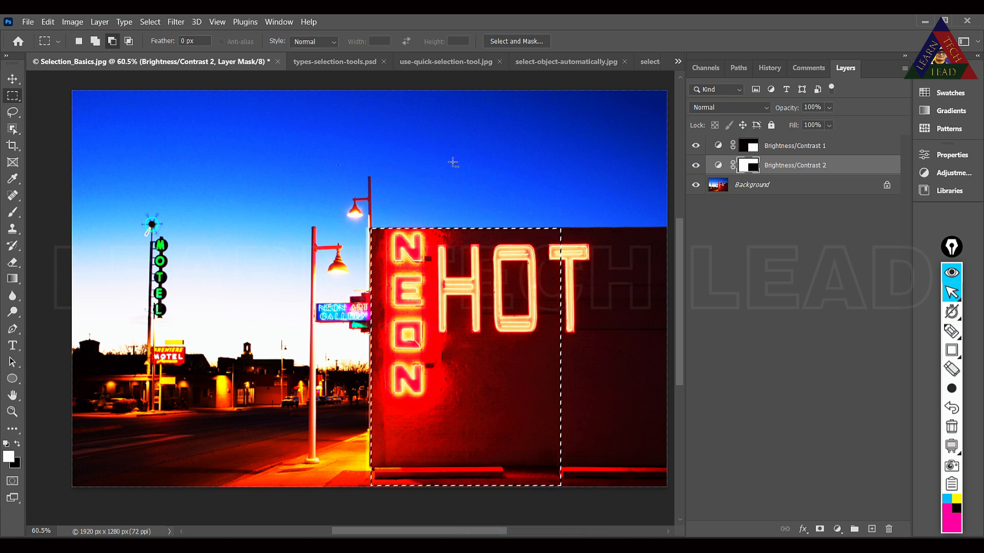
left_click(951, 351)
mouse_move(68, 29)
left_mouse_down()
mouse_move(70, 42)
mouse_move(358, 62)
mouse_move(572, 57)
left_mouse_up()
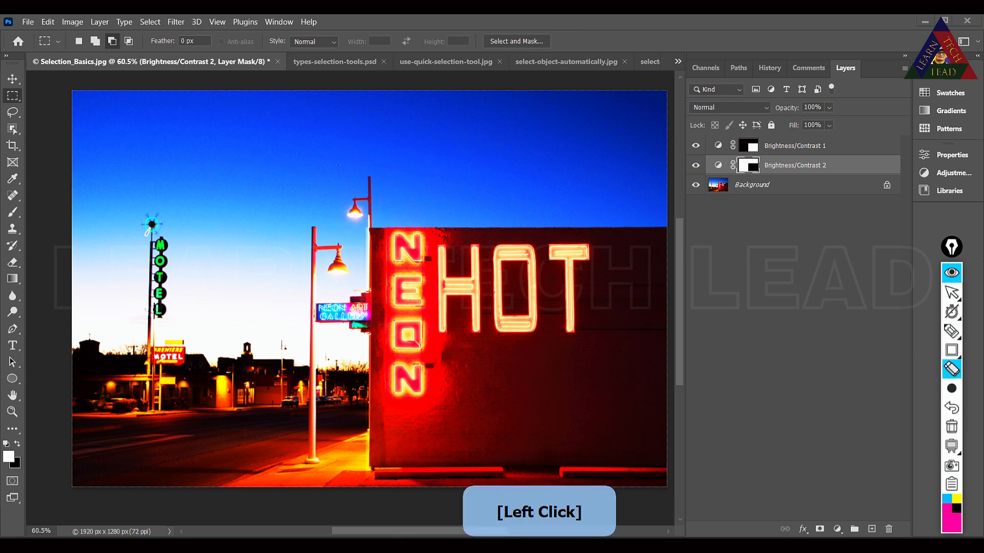
left_click(951, 292)
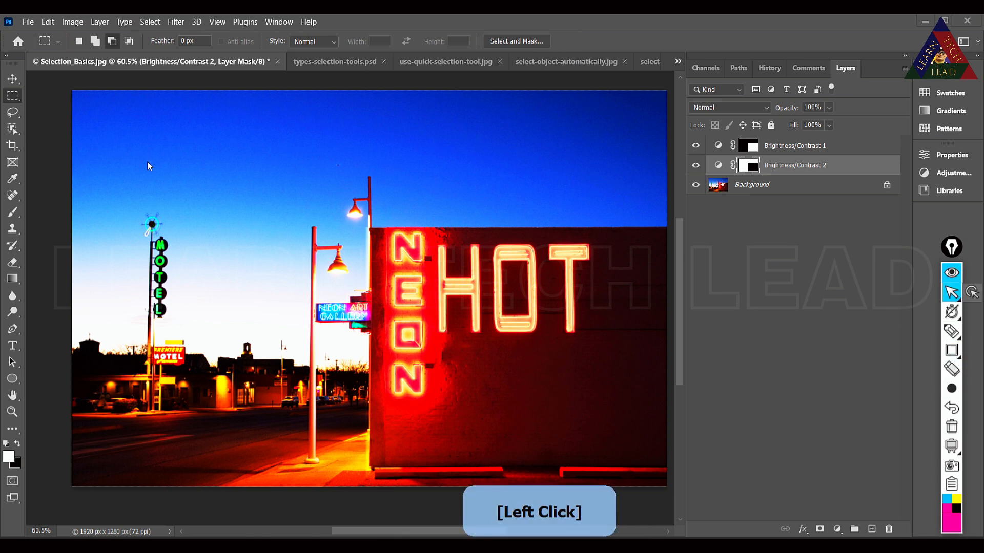
Step: Extend the selection with Add to Selection so it covers the rest of the wall up to the photo's right edge
left_click(95, 41)
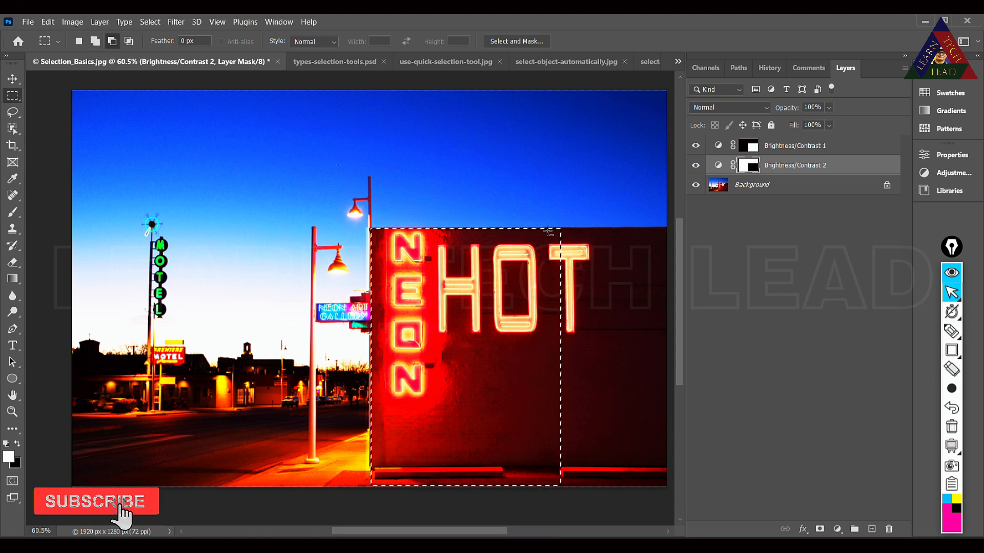
left_click_drag(552, 228, 669, 487)
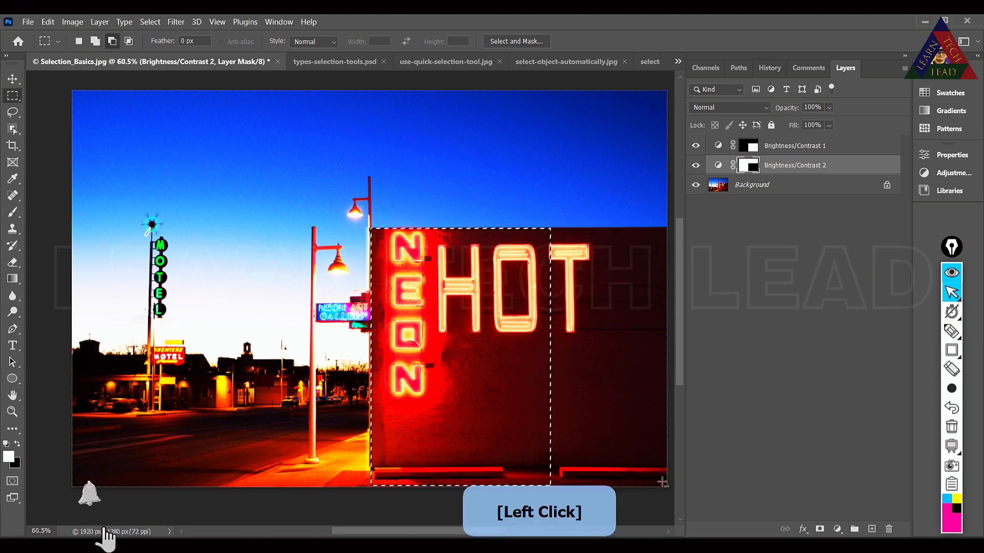
left_click(94, 41)
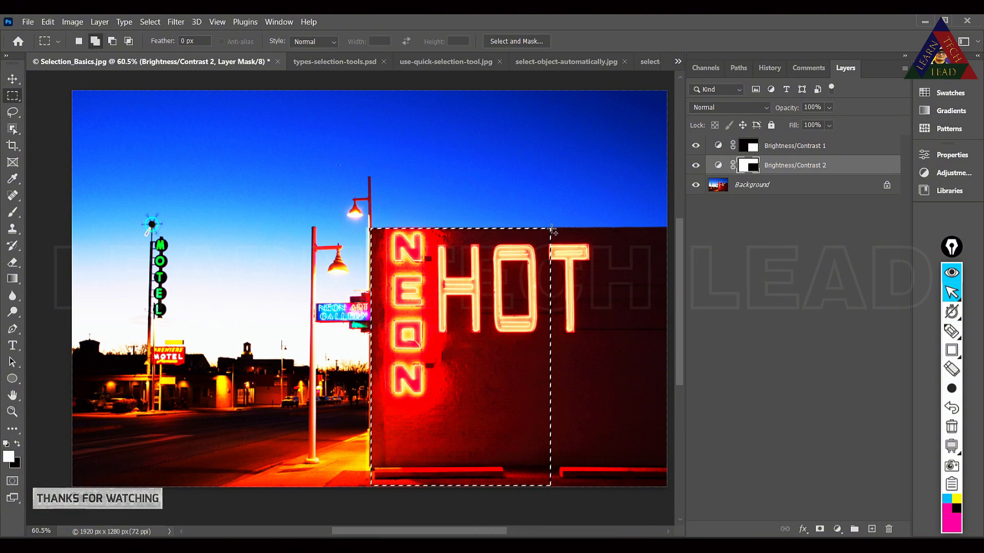
left_click(552, 229)
left_click_drag(637, 419, 668, 491)
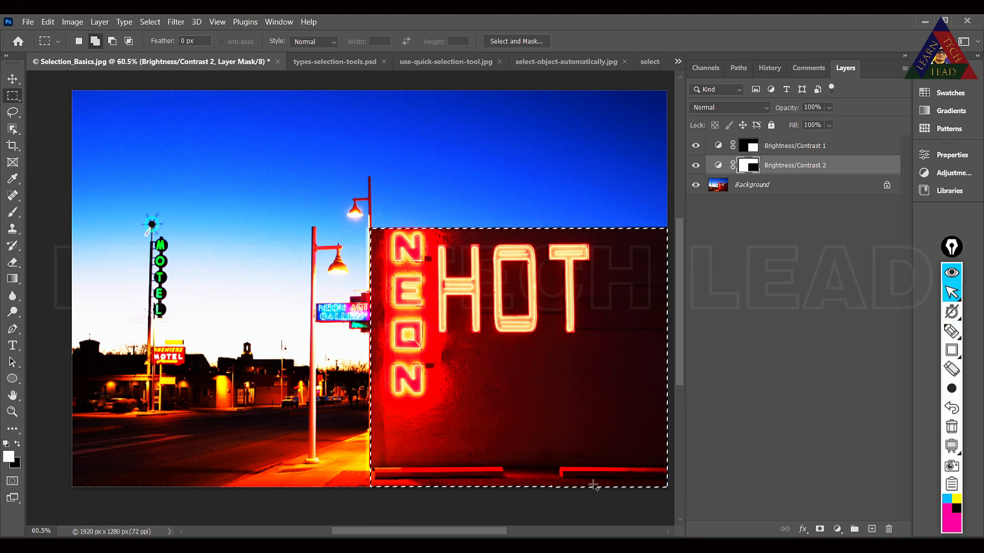
Step: Subtract the narrow pavement strip below the wall from the selection across its full width
left_click(112, 41)
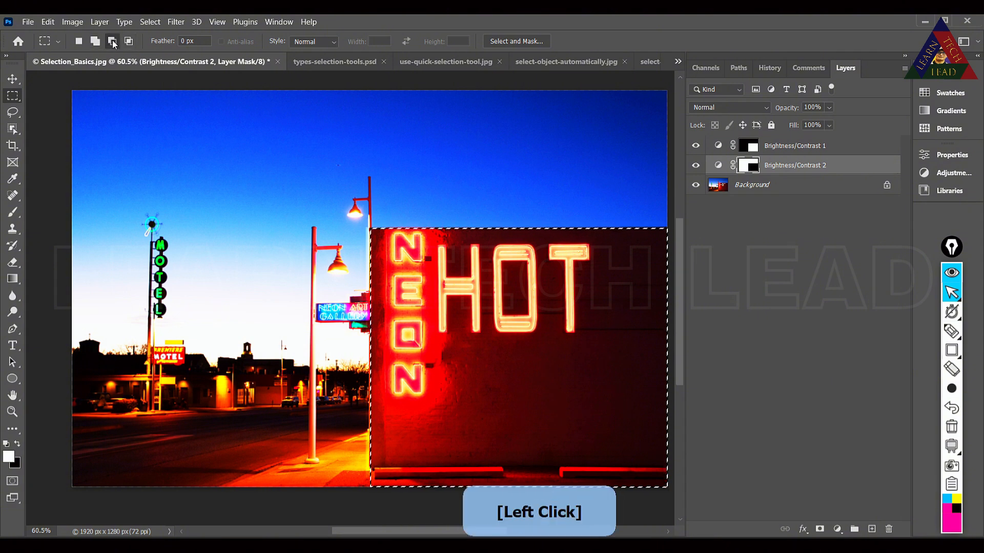
left_click(370, 471)
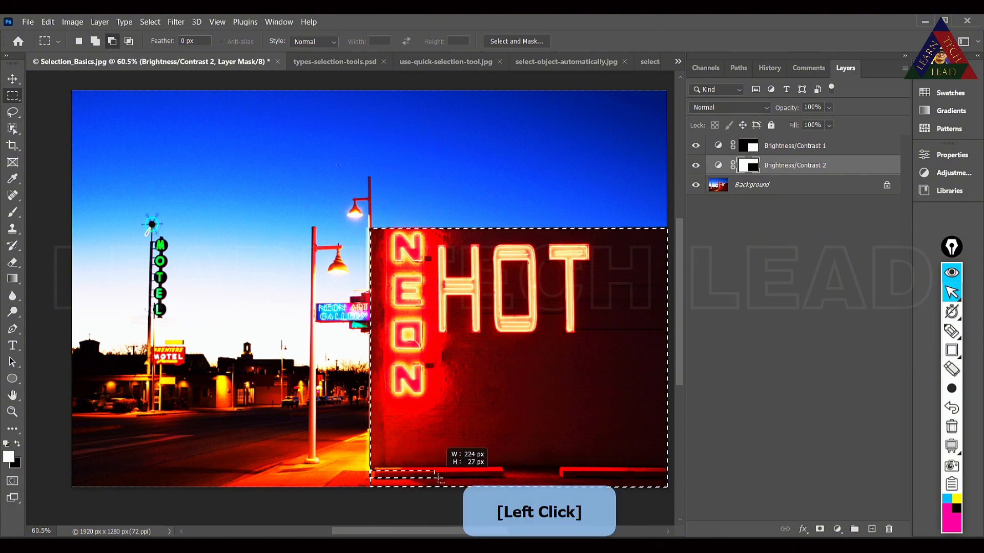
left_click_drag(596, 482, 684, 484)
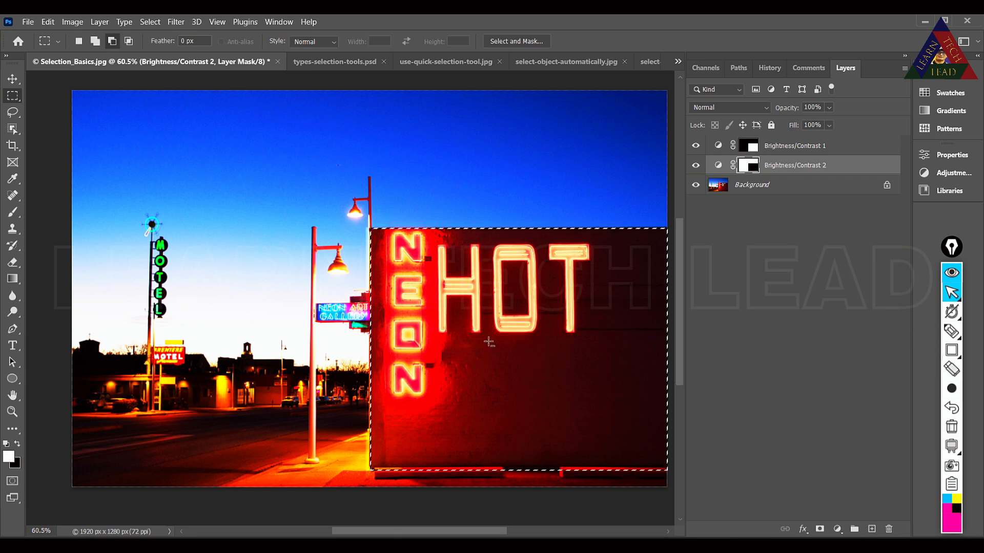
Step: Compare the available adjustment layer types with the adjustment commands that apply directly to the image
left_click(834, 405)
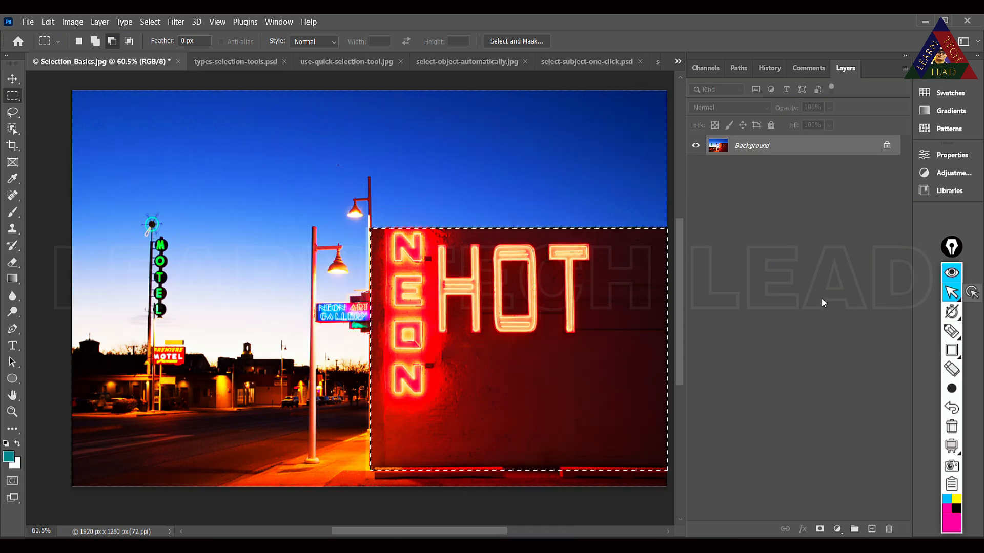
left_click(838, 529)
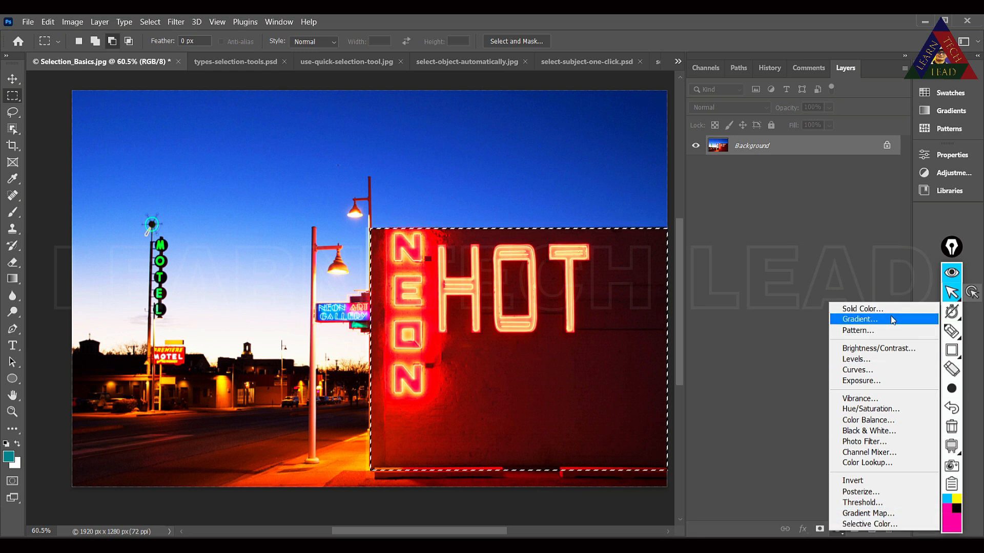
left_click(955, 355)
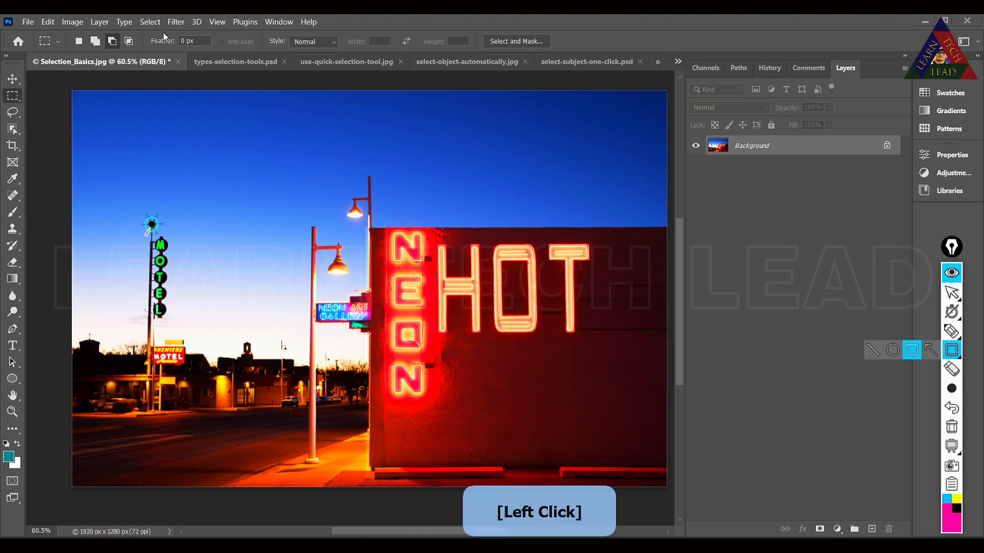
left_click_drag(58, 16, 74, 28)
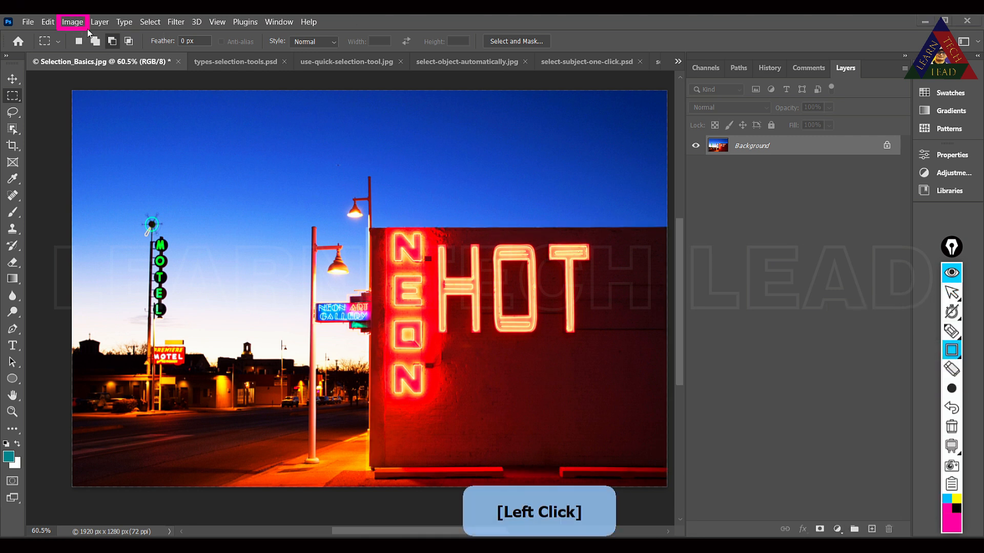
left_click(952, 370)
mouse_move(953, 318)
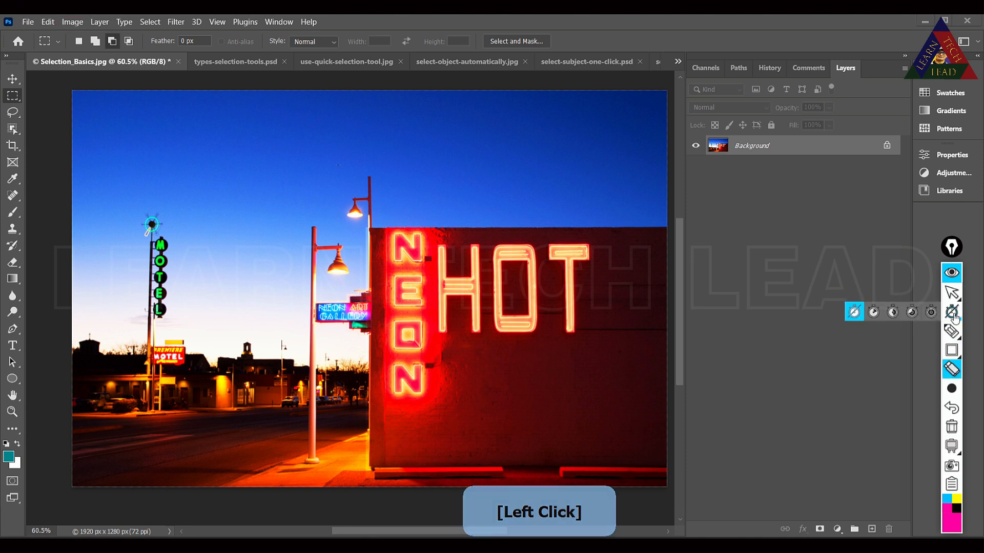
left_click(951, 292)
left_click(72, 22)
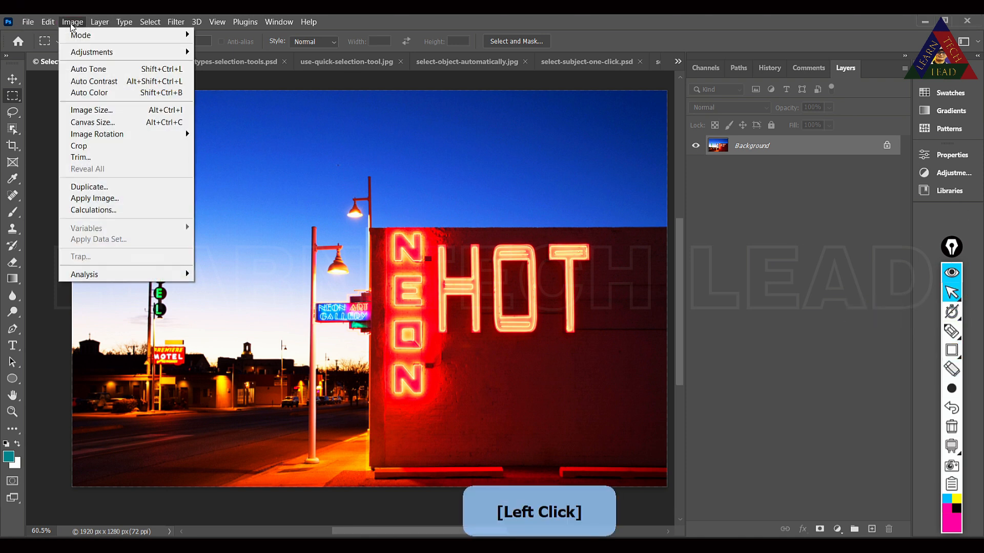
left_click(951, 351)
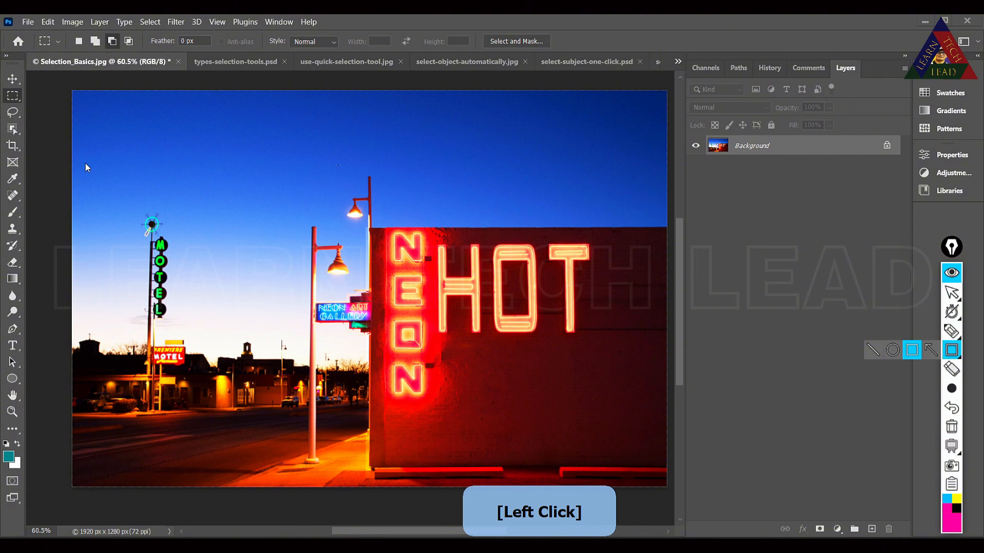
left_click(951, 293)
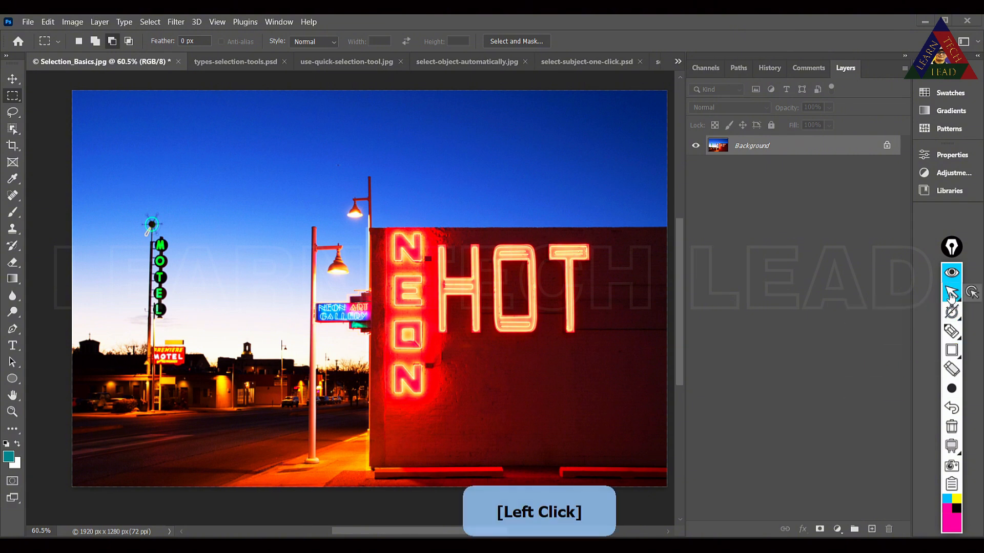
left_click(838, 530)
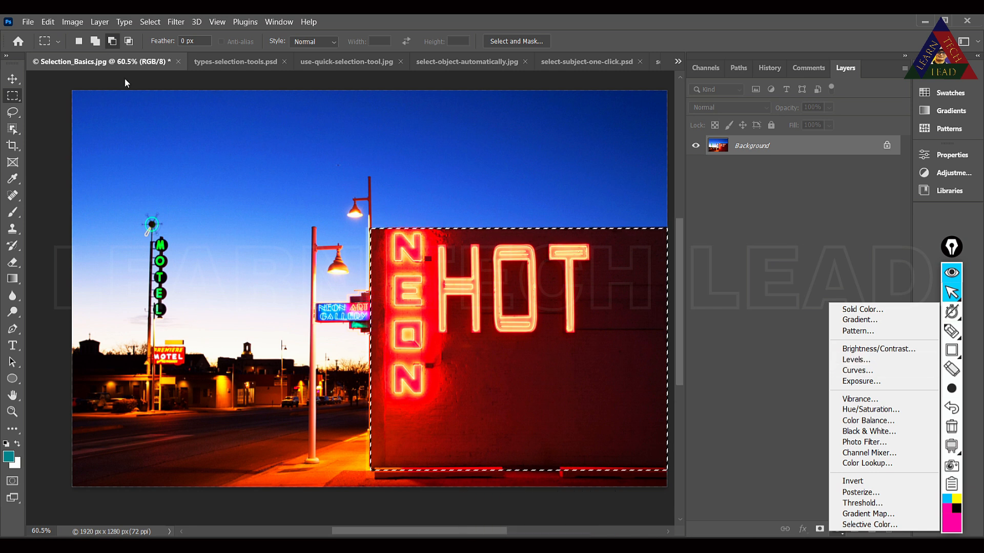
left_click(70, 23)
left_click(68, 23)
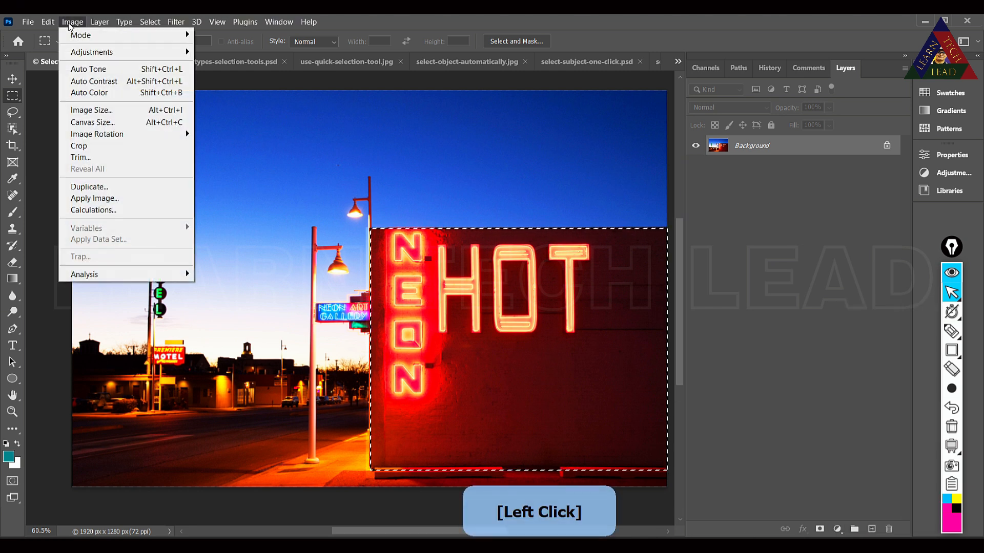
mouse_move(97, 53)
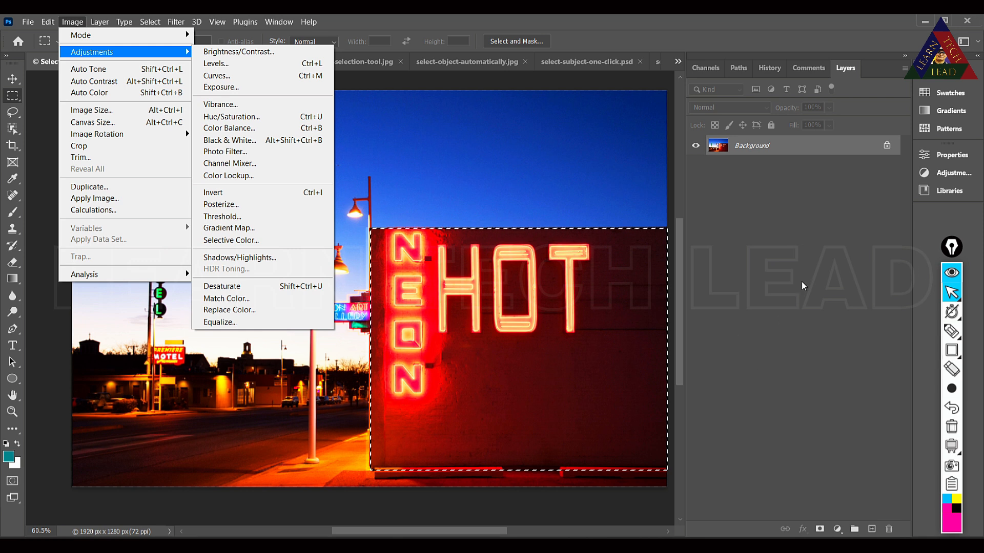
left_click(849, 197)
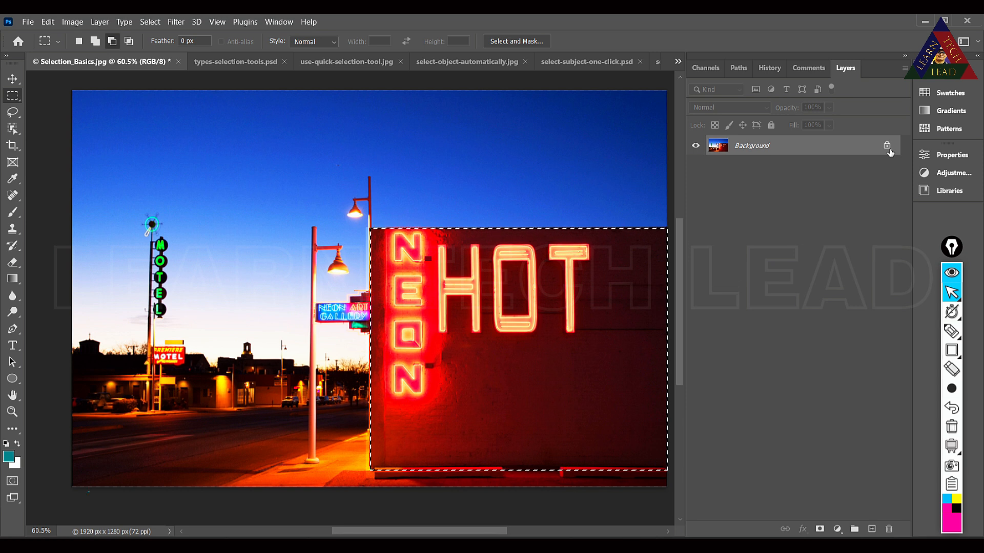
Step: Add a Brightness/Contrast adjustment layer for the selected wall with brightness 3 and contrast 53, and compare the photo with and without it
left_click(838, 529)
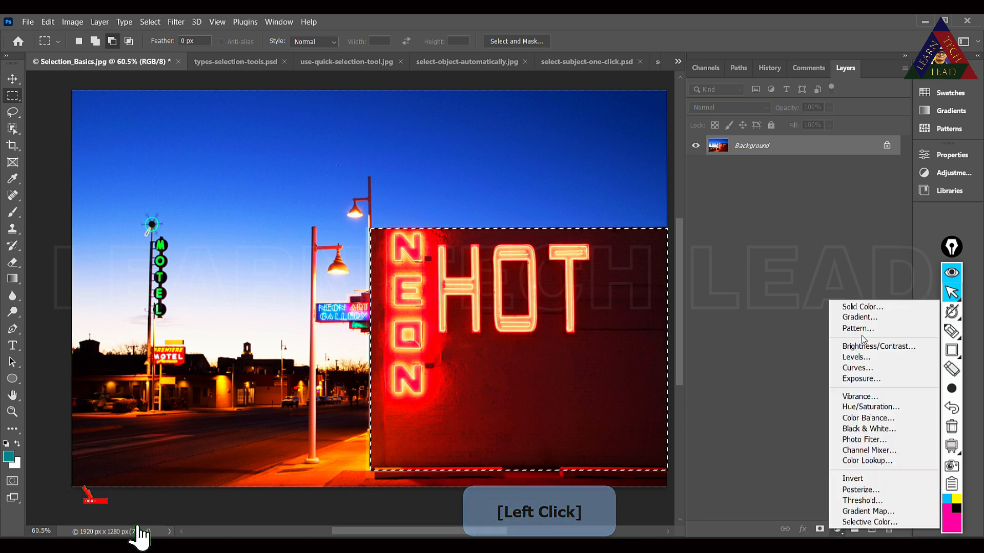
left_click(884, 348)
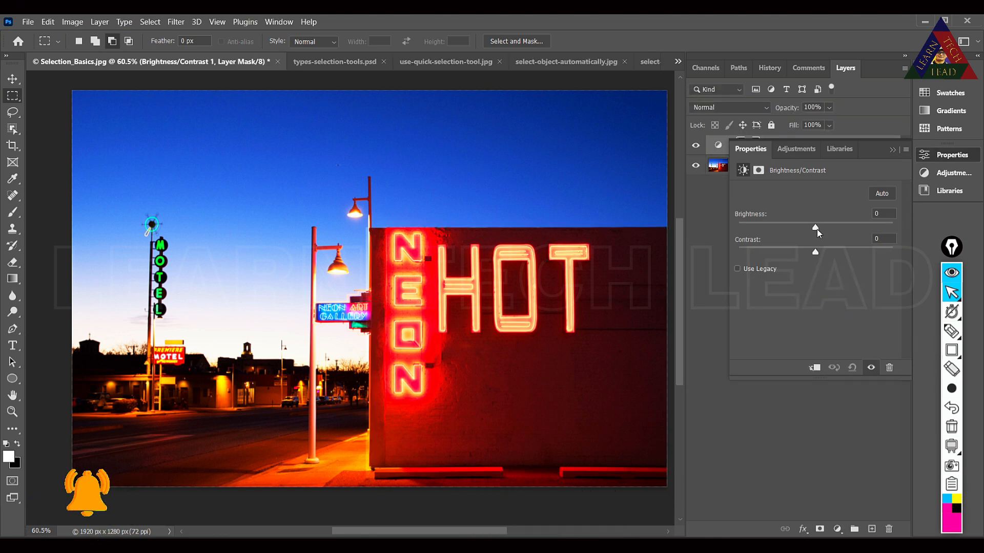
left_click_drag(816, 228, 818, 251)
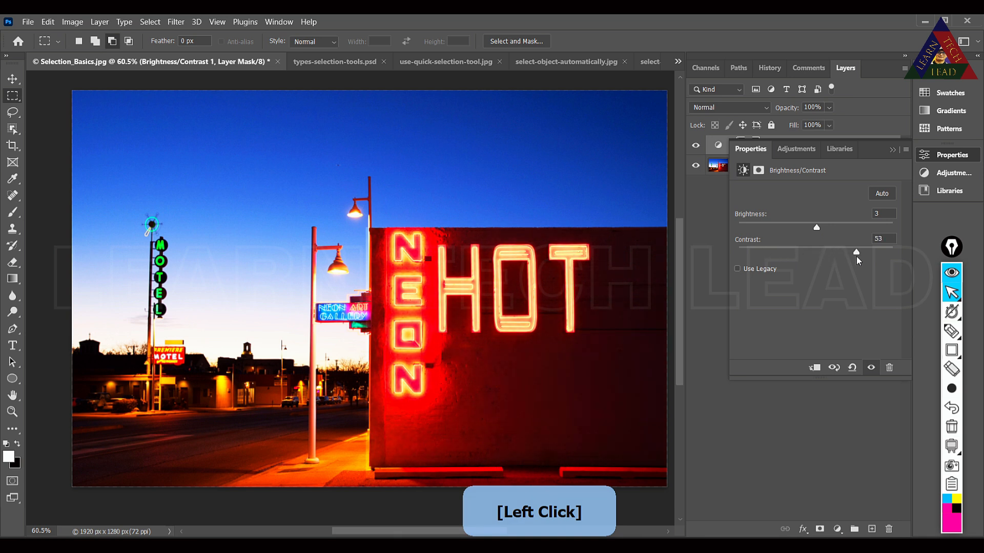
left_click(892, 149)
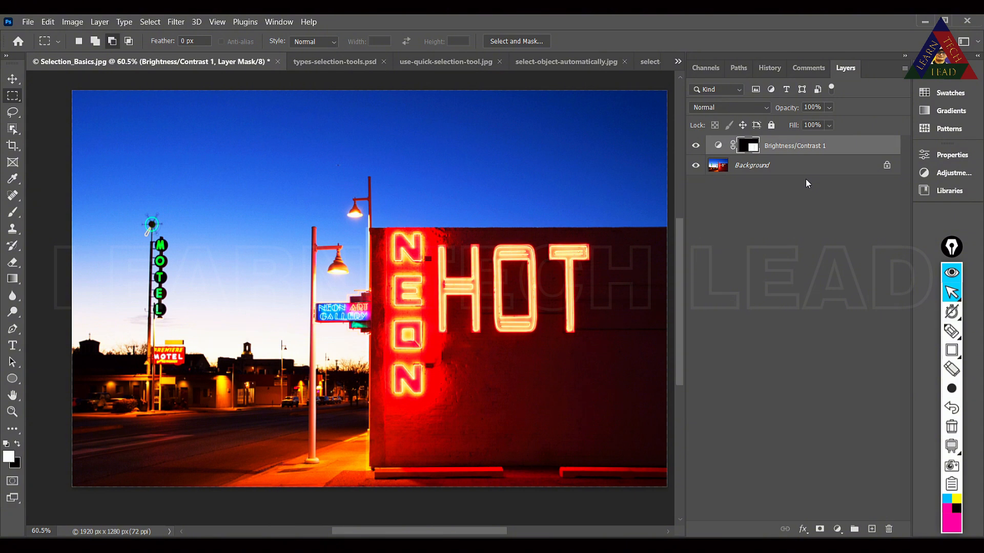
left_click(695, 146)
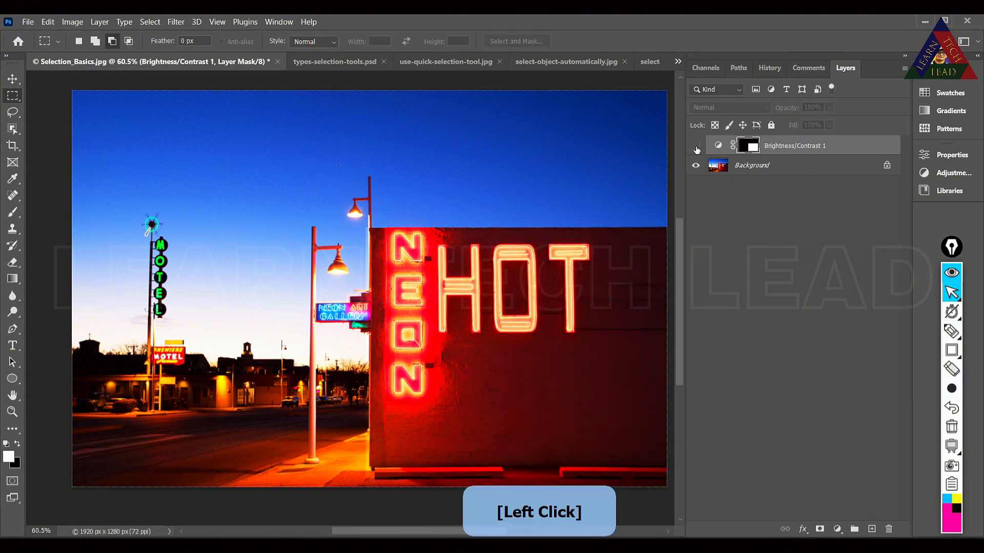
left_click(695, 146)
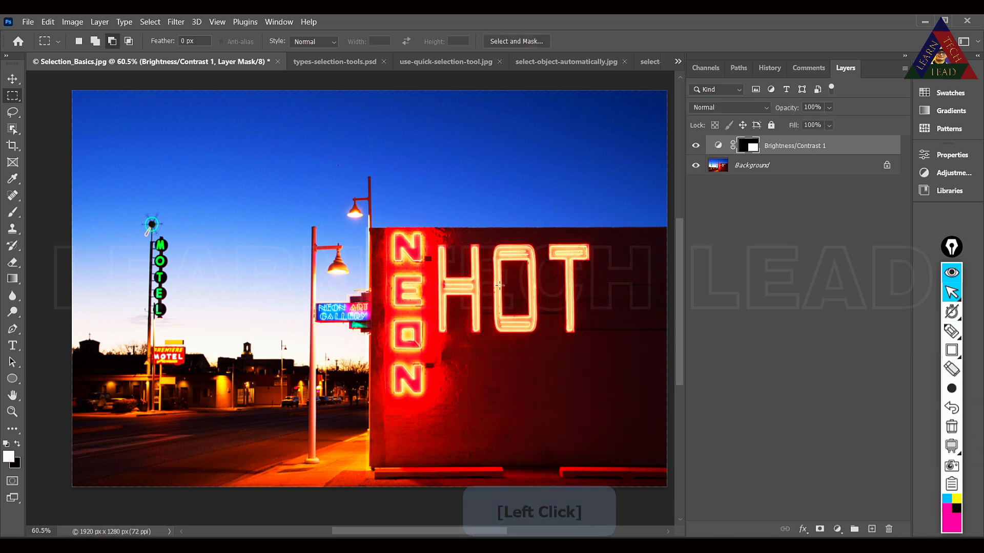
Step: Select the whole wall again with a rectangular marquee from its upper-left corner to the photo's right edge
left_click_drag(370, 229, 667, 479)
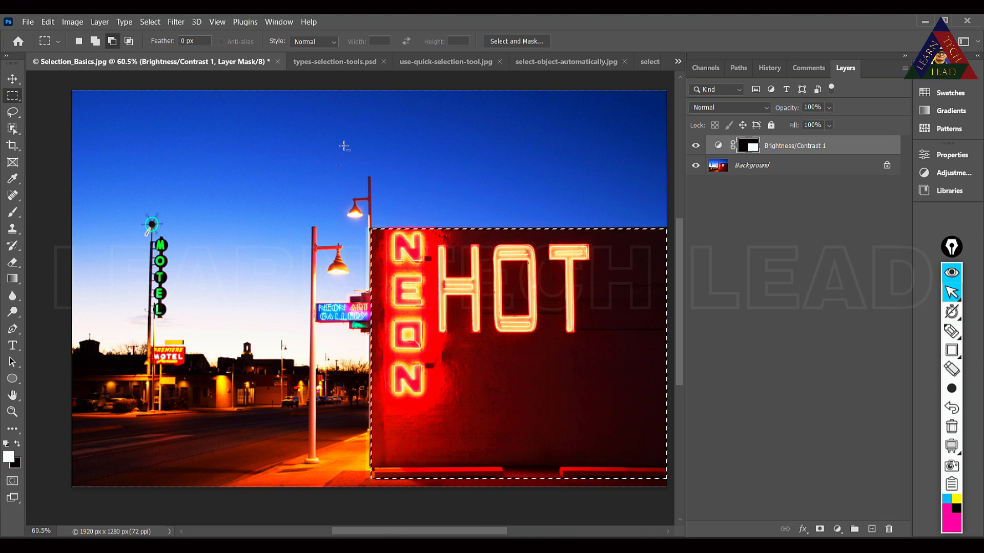
Step: Invert the wall selection and add a Brightness/Contrast adjustment layer for the rest of the photo with brightness -5 and contrast 47
left_click(152, 23)
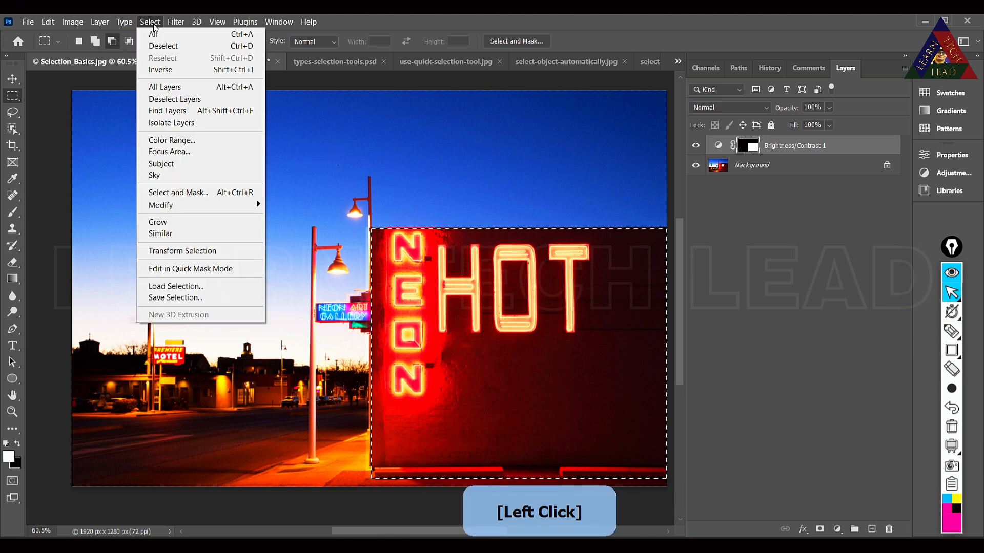
left_click(181, 75)
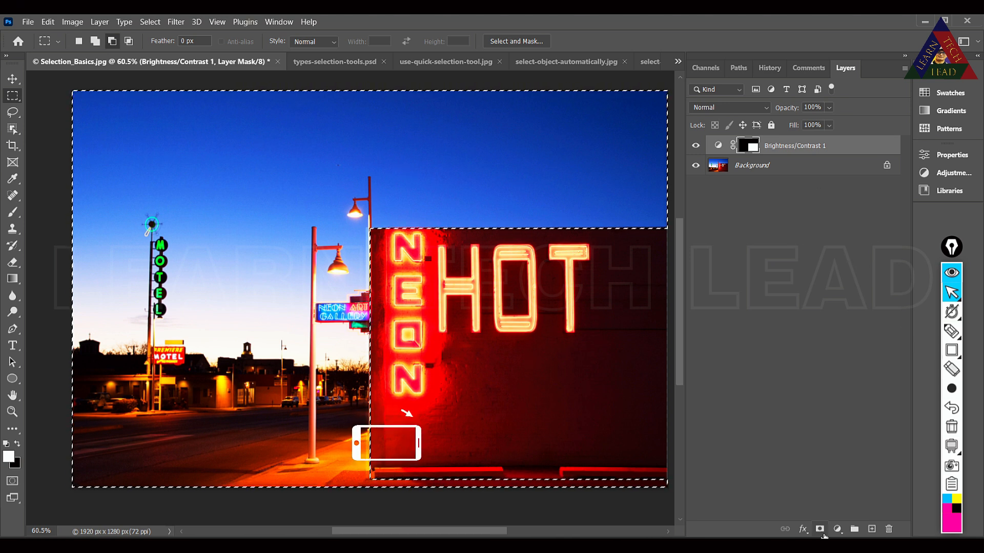
left_click(838, 529)
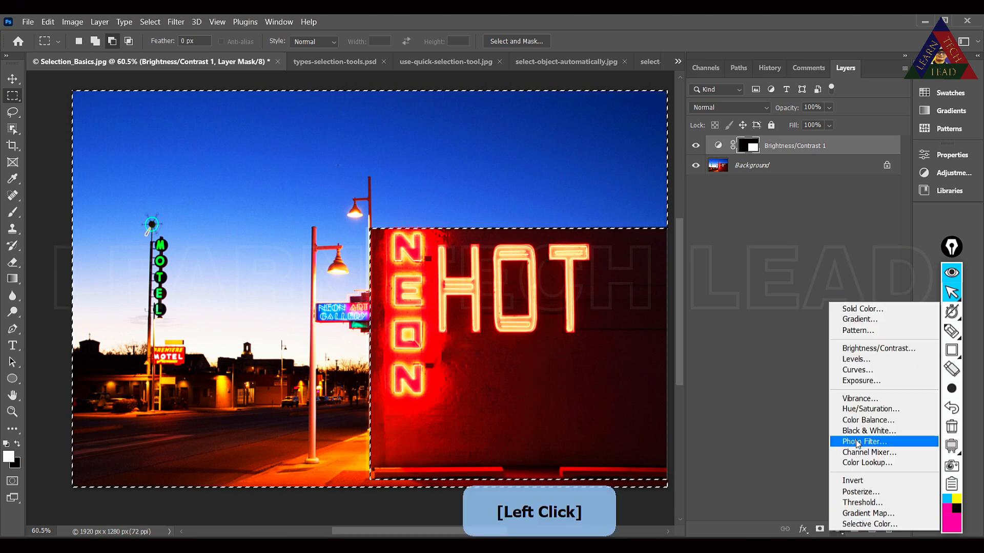
left_click(865, 349)
left_click_drag(815, 252, 836, 259)
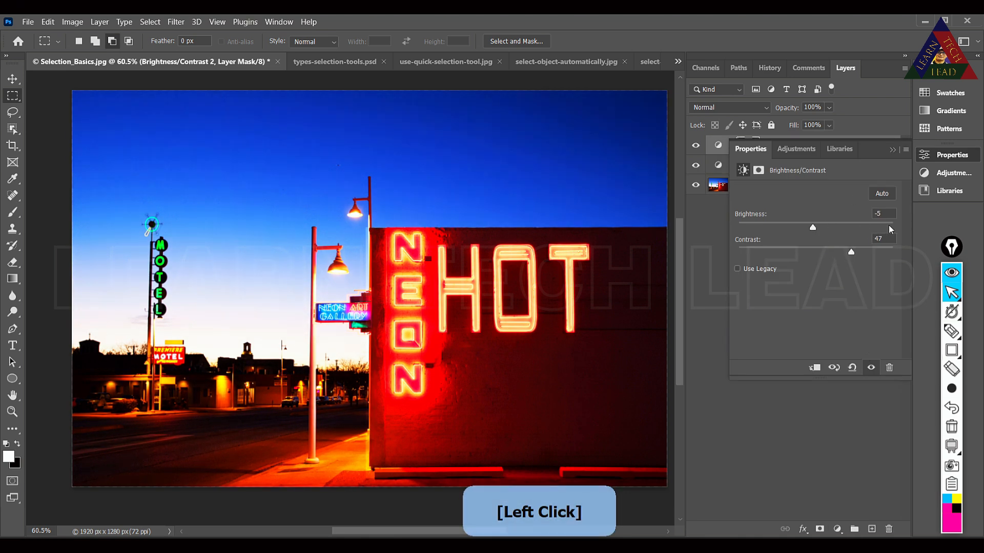
left_click(891, 149)
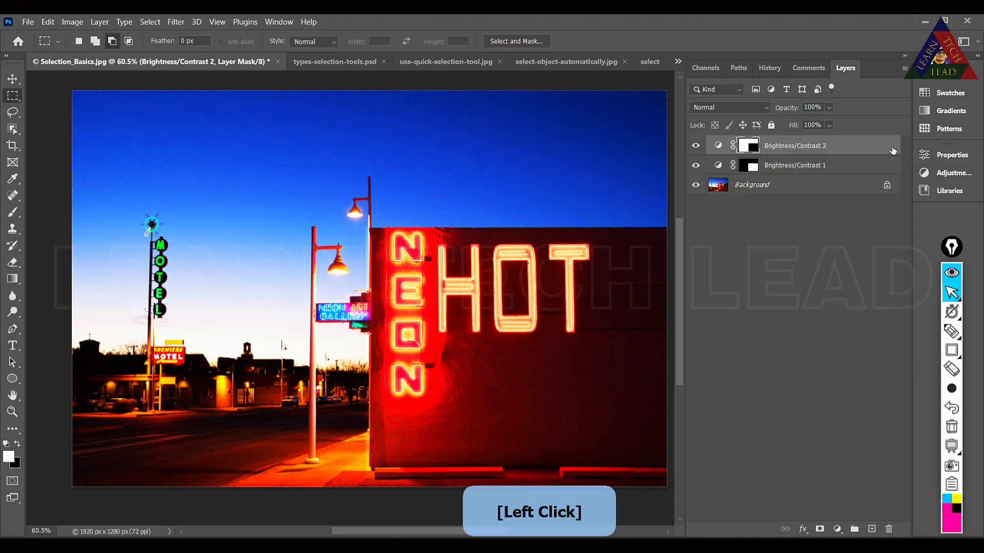
Step: Compare the photo with and without the second Brightness/Contrast adjustment layer
left_click(696, 146)
left_click(696, 146)
left_click(696, 146)
left_click(696, 146)
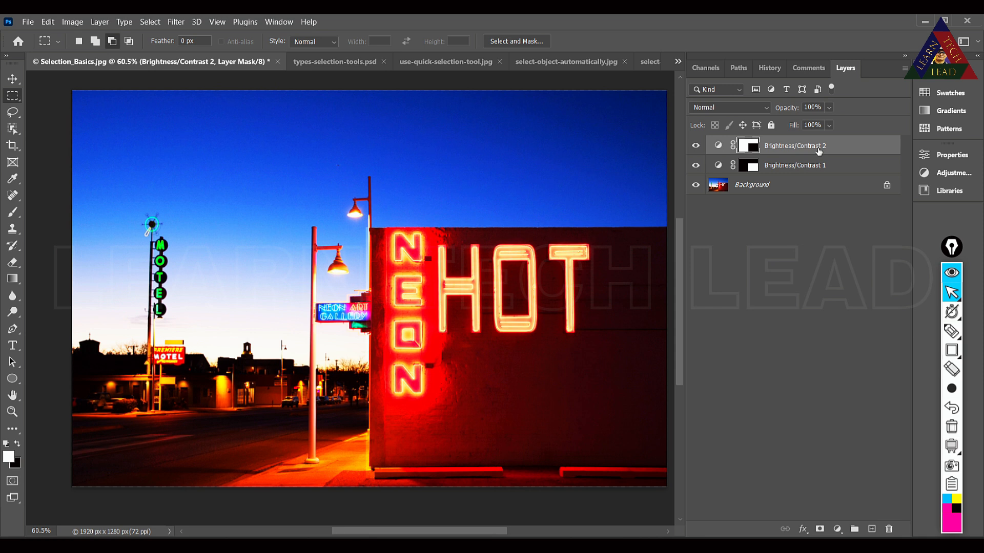
left_click(698, 147)
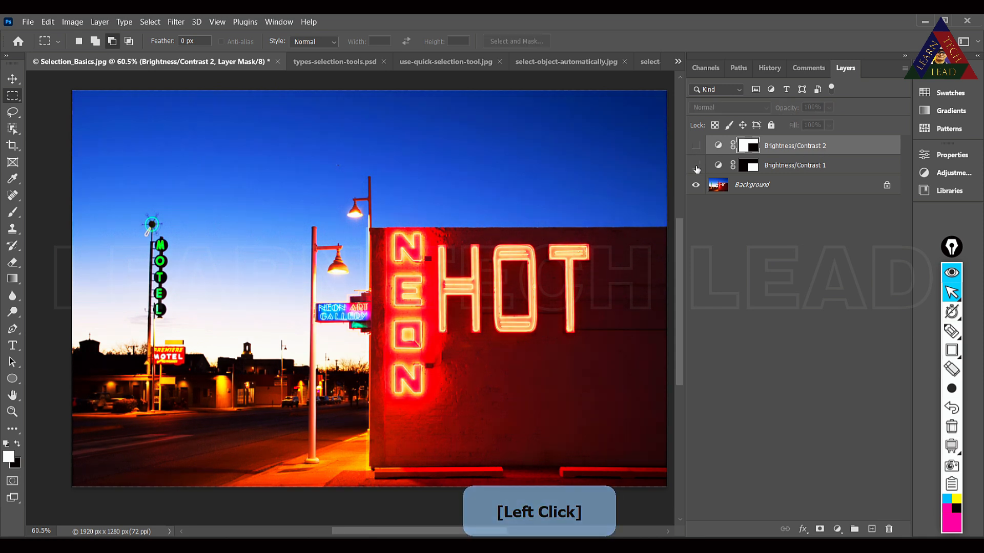
left_click(696, 146)
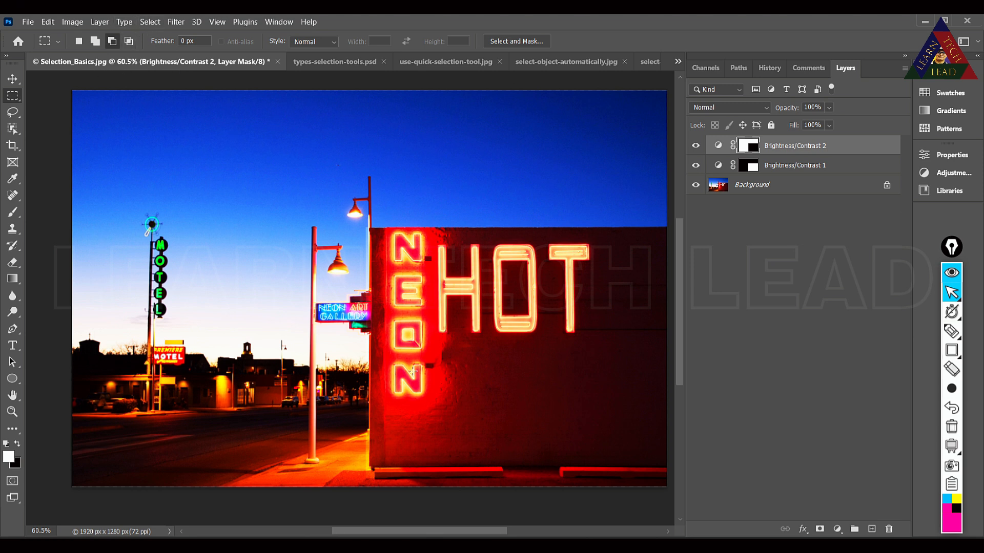
Step: Select the entire photo, then switch to the Elliptical Marquee tool
left_click(156, 23)
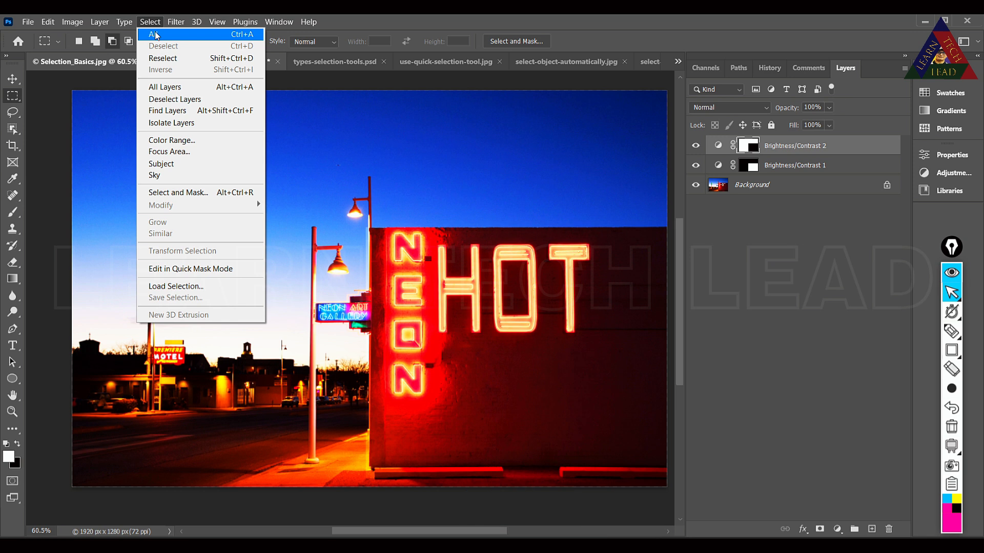
left_click(157, 35)
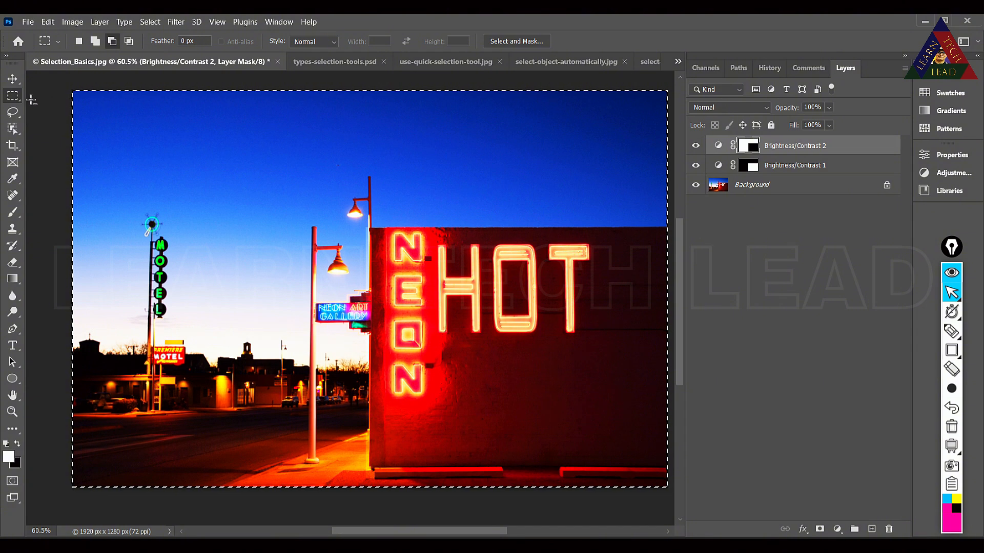
left_click(13, 79)
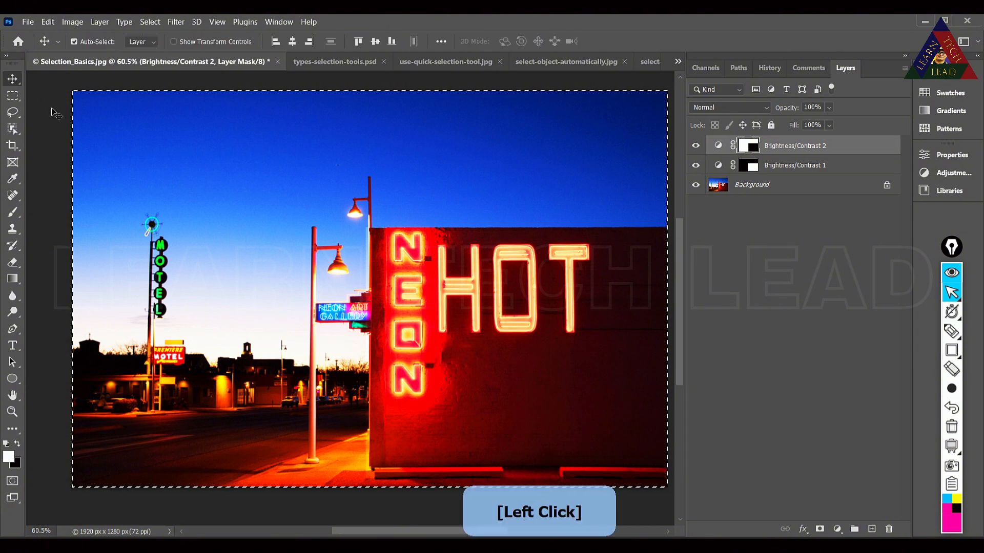
left_click(13, 99)
left_click(45, 138)
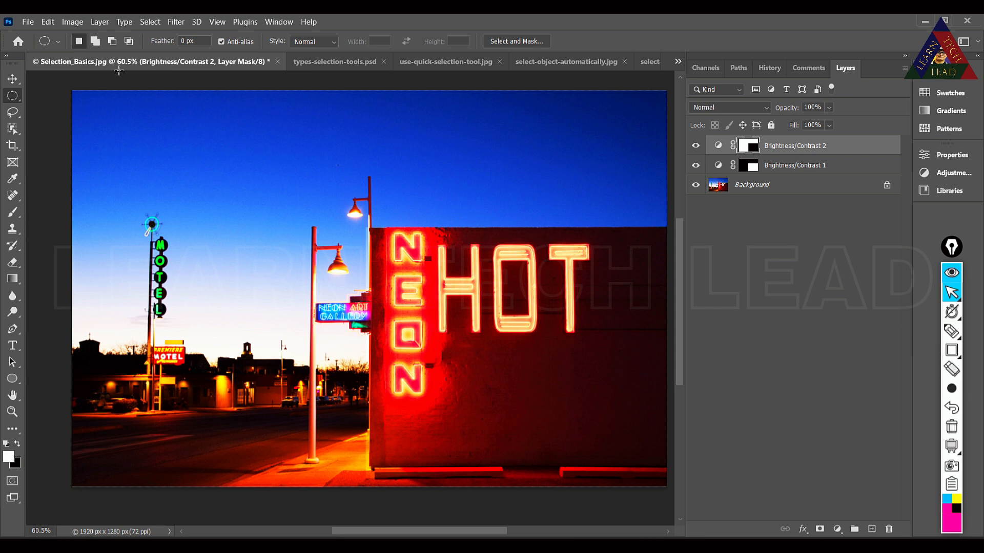
Step: Select the entire photo once more and clear that selection
left_click(150, 22)
left_click(164, 39)
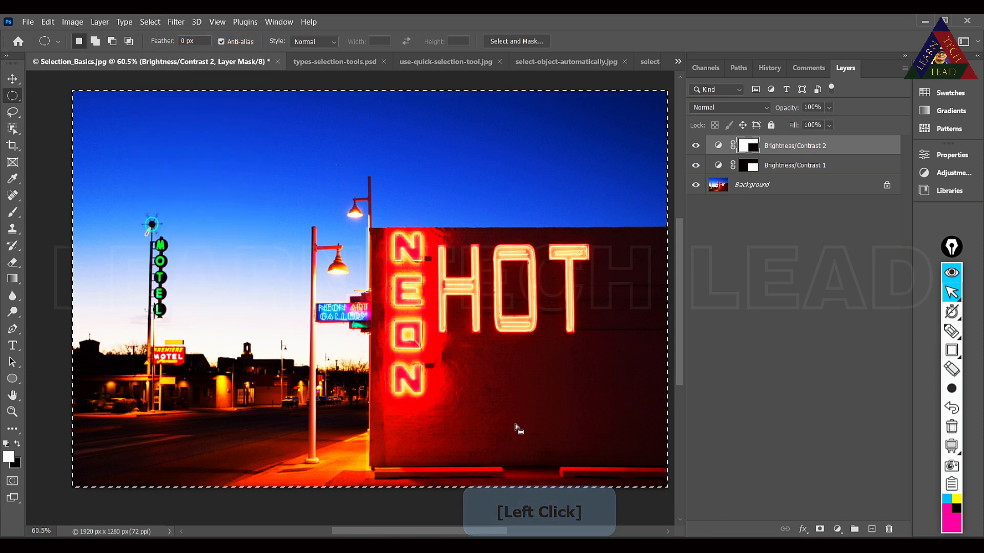
left_click(150, 21)
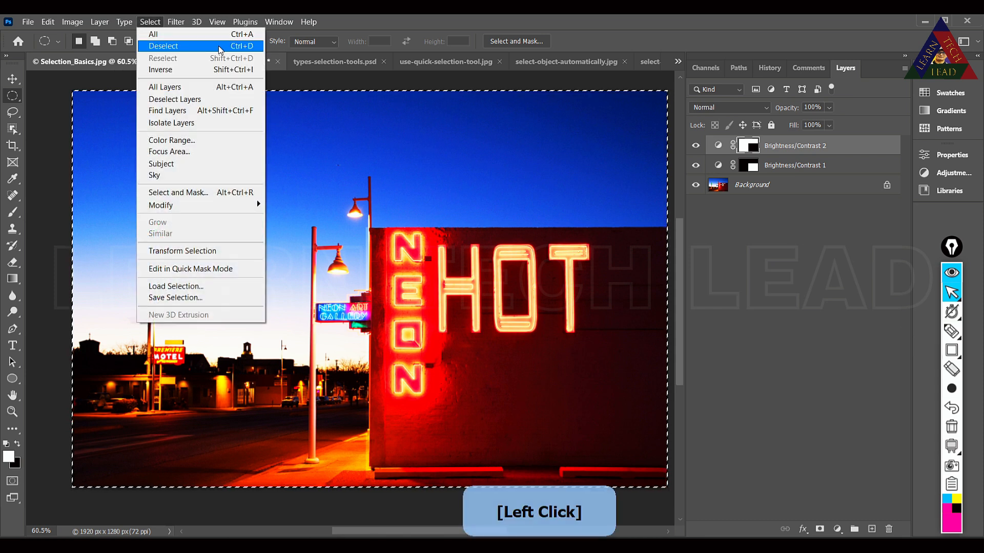
left_click(259, 49)
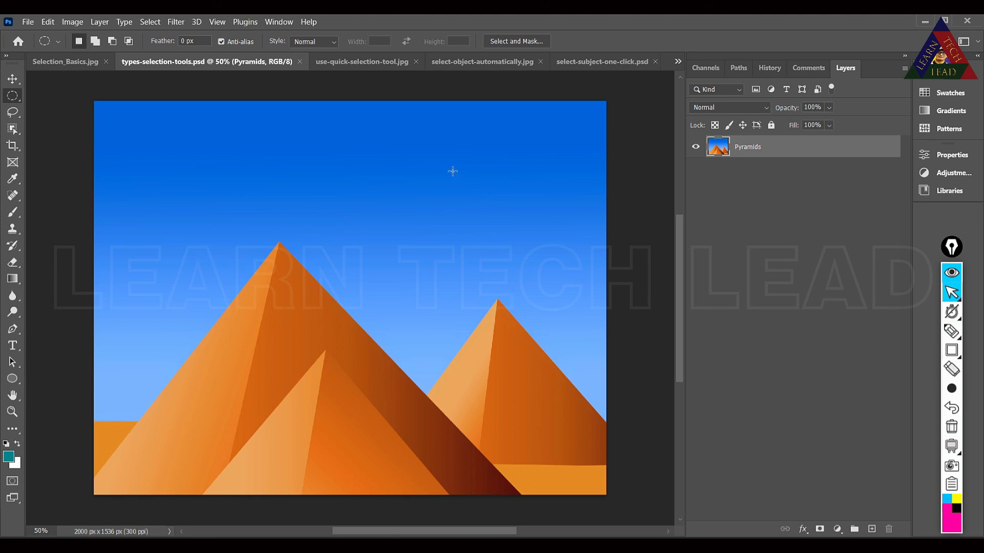
Step: Draw a circular selection in the sky above the smaller rear pyramid and move it slightly higher
left_click_drag(444, 148, 488, 200)
left_click(499, 183)
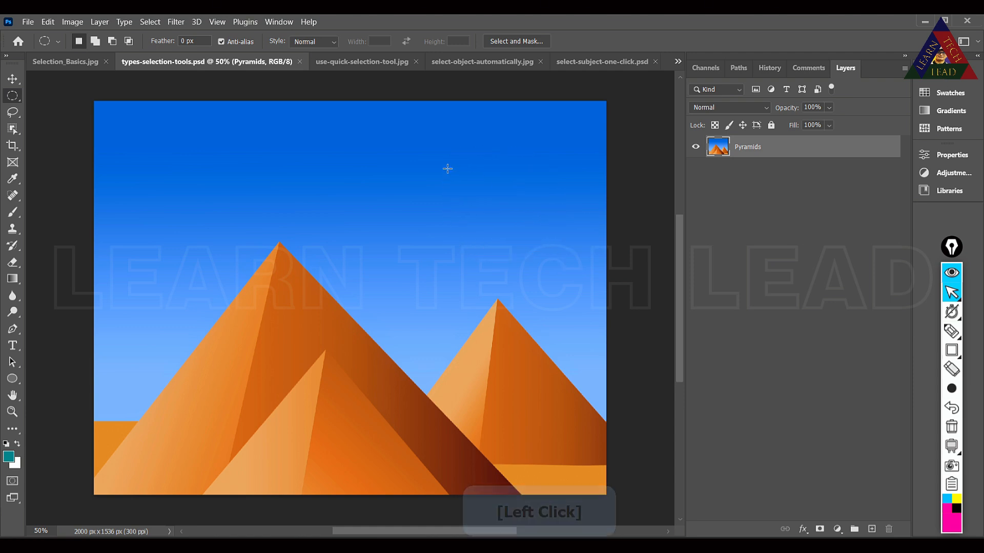
left_click_drag(456, 165, 544, 251)
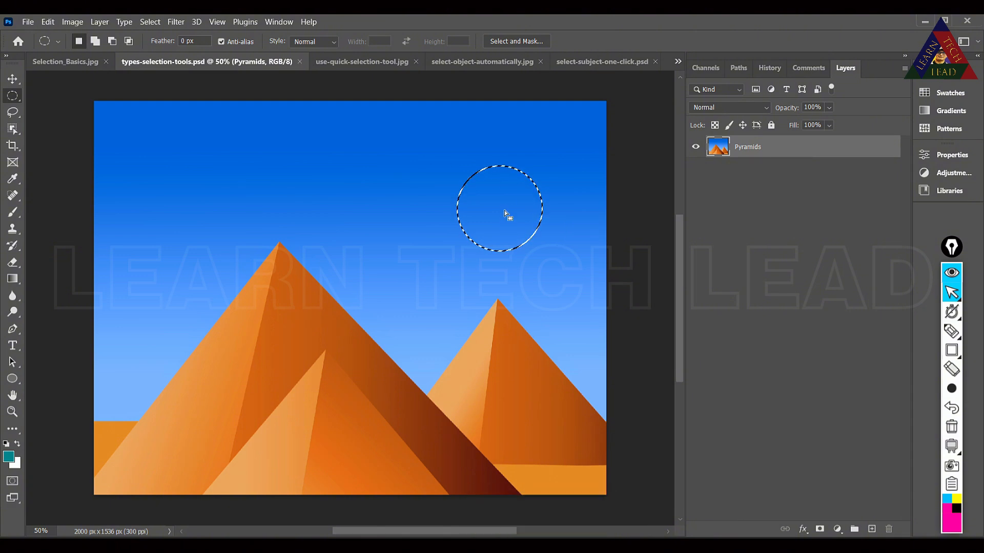
left_click_drag(501, 205, 498, 178)
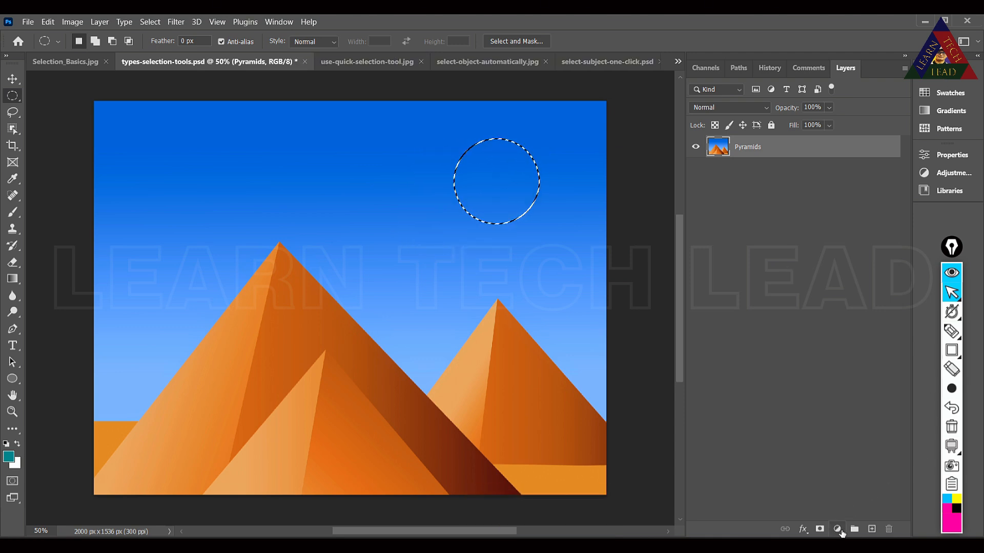
Step: Fill the circular selection with a yellow Solid Color fill layer, using colour ffd800, as the sun
left_click(838, 529)
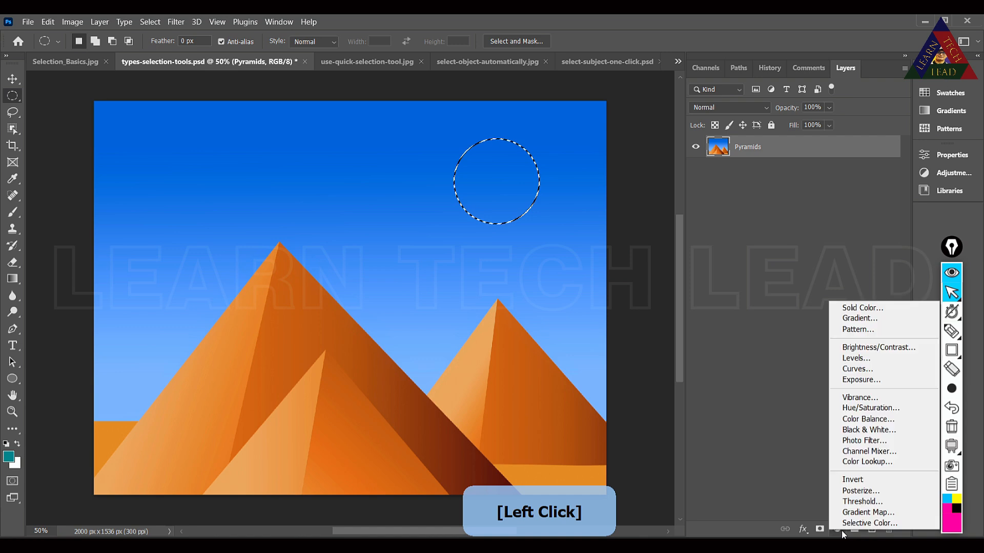
left_click(871, 308)
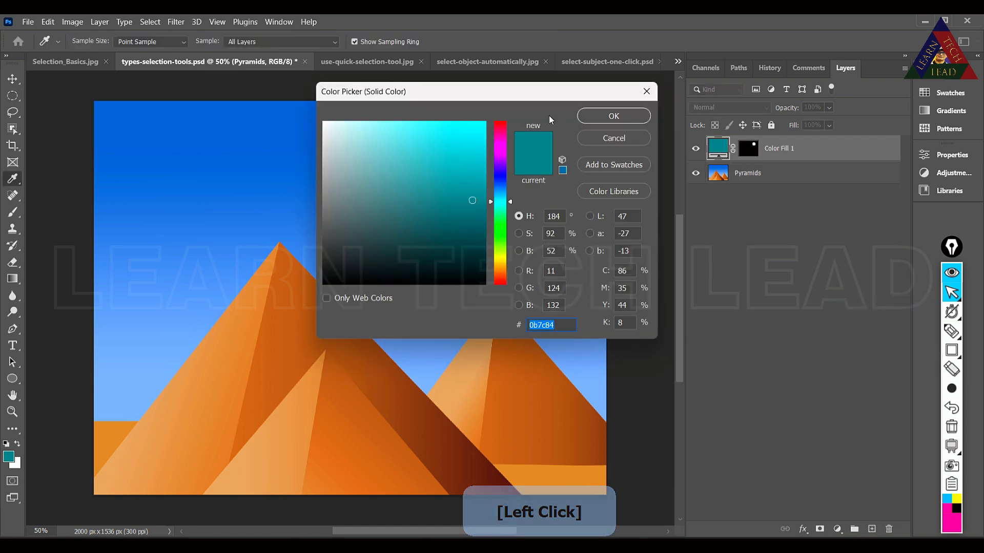
left_click_drag(534, 93, 846, 138)
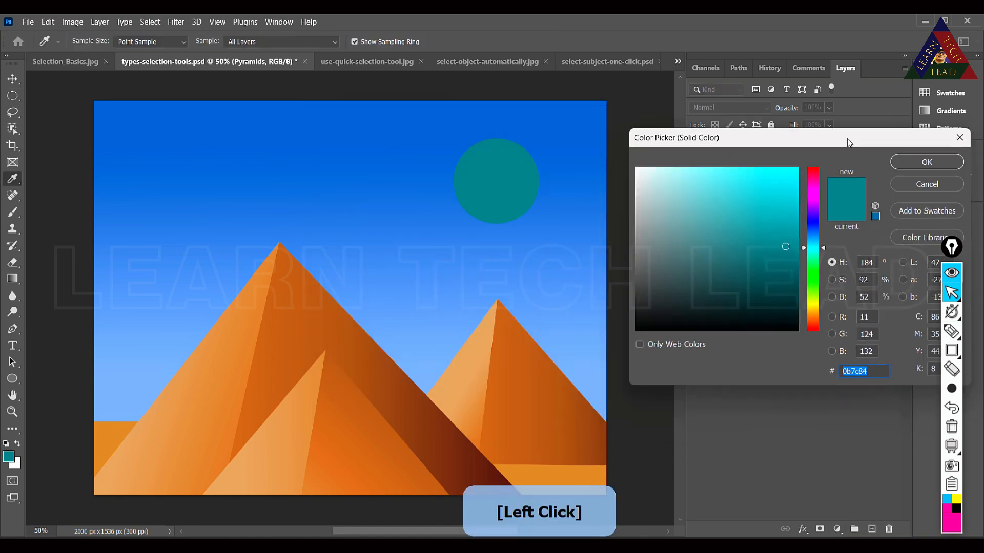
left_click(814, 306)
left_click_drag(798, 177, 798, 168)
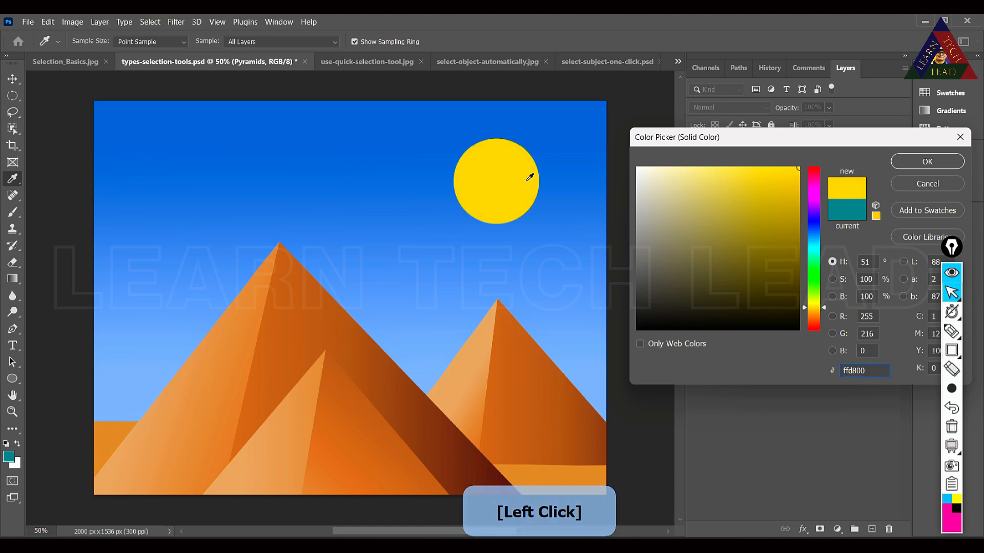
left_click(927, 162)
Step: Combine overlapping elliptical selections into a large cloud shape left of the sun and a small cloud shape beside the tallest pyramid
key("m")
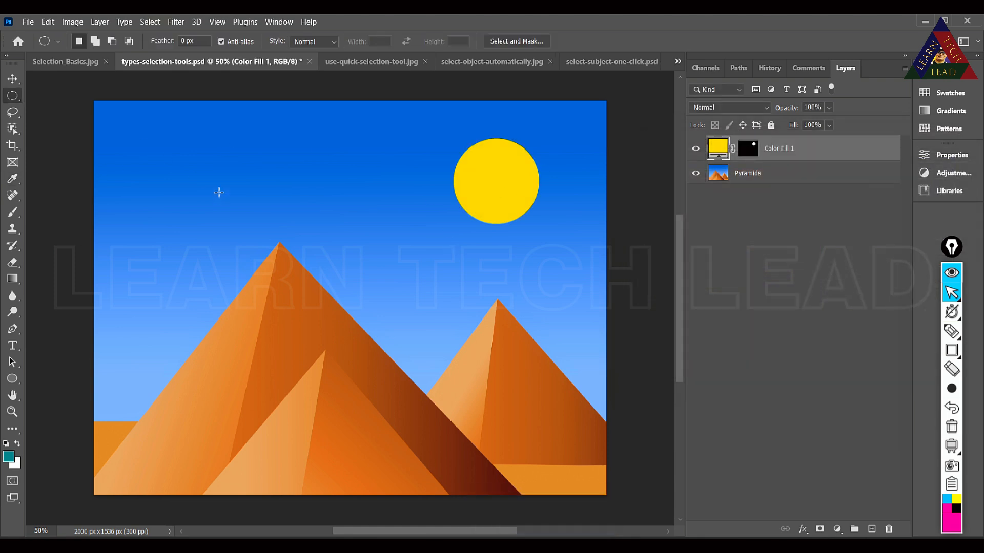
left_click_drag(188, 139, 283, 173)
mouse_move(246, 154)
left_mouse_down()
mouse_move(281, 154)
mouse_move(286, 142)
left_mouse_up()
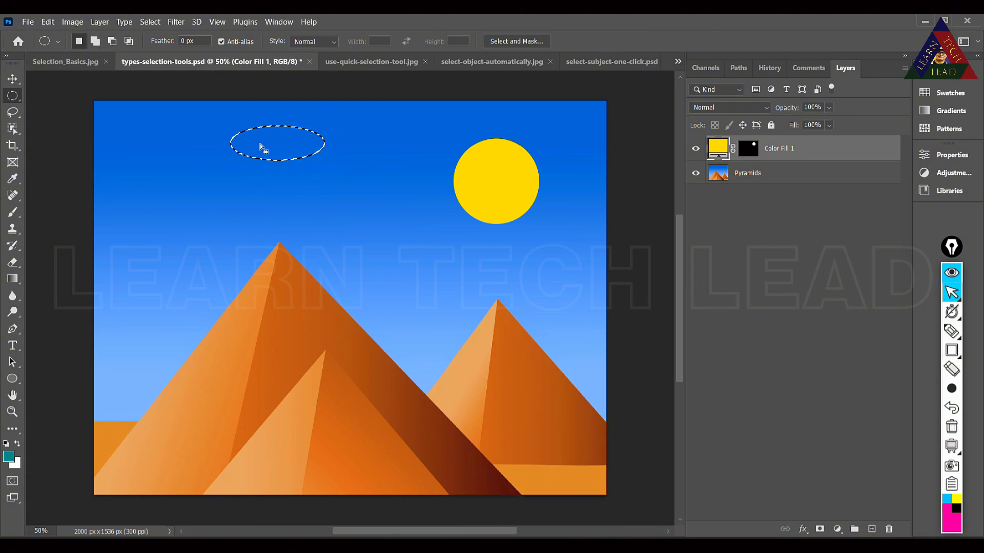
left_click(97, 44)
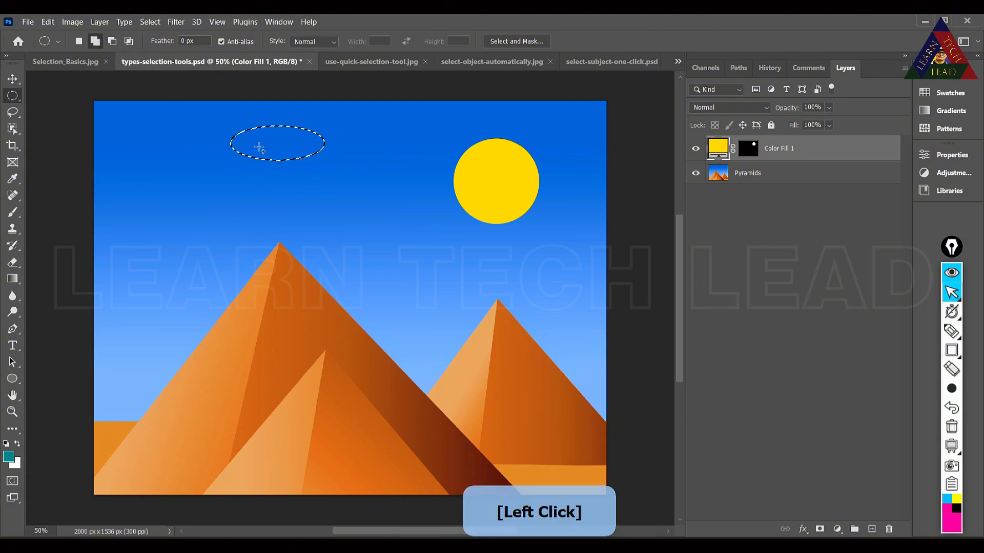
left_click_drag(278, 143, 367, 188)
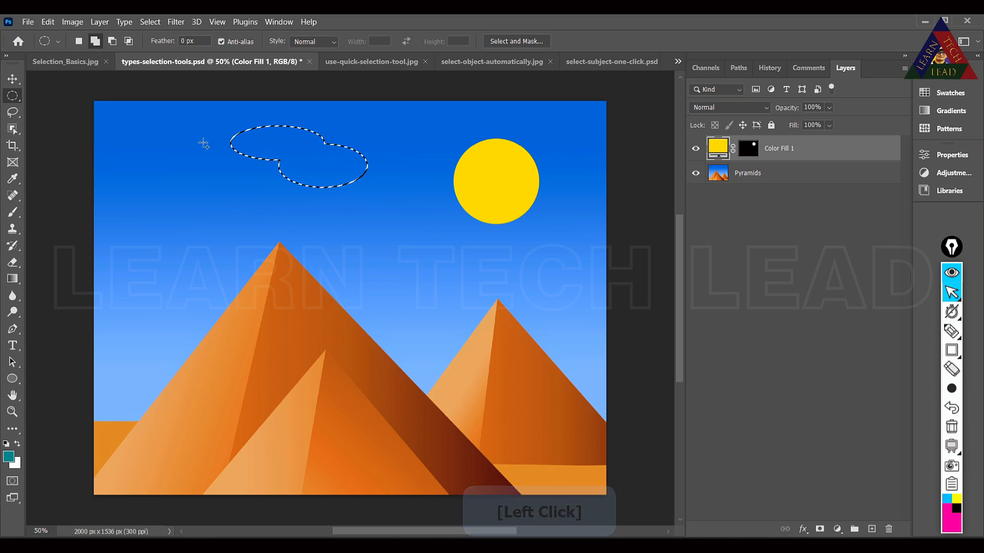
left_click_drag(202, 142, 328, 210)
left_click_drag(164, 159, 307, 205)
left_click_drag(120, 259, 183, 285)
left_click_drag(151, 271, 179, 301)
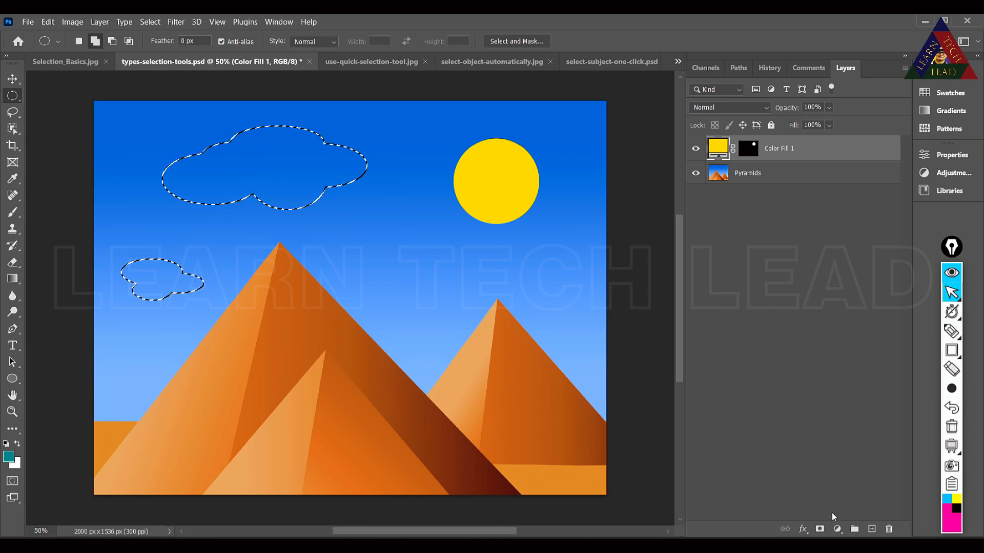
Step: Fill both cloud selections with a white Solid Color fill layer, using colour ffffff
left_click(837, 528)
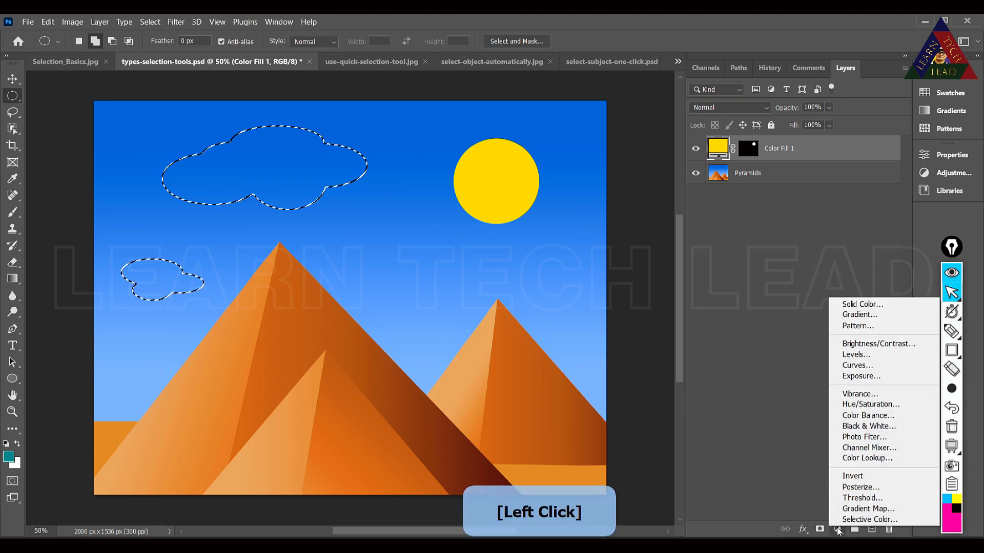
left_click(869, 305)
left_click_drag(637, 170, 630, 149)
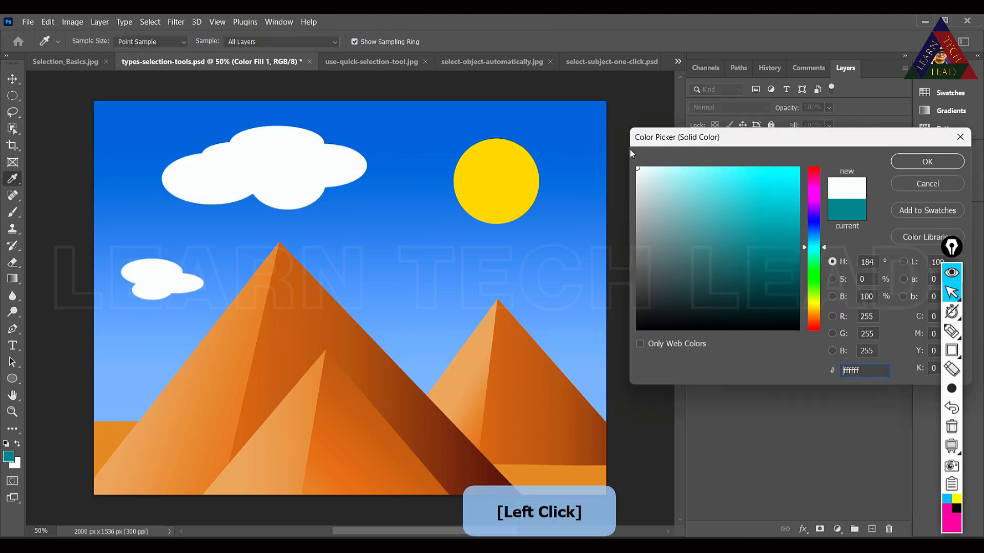
left_click(928, 161)
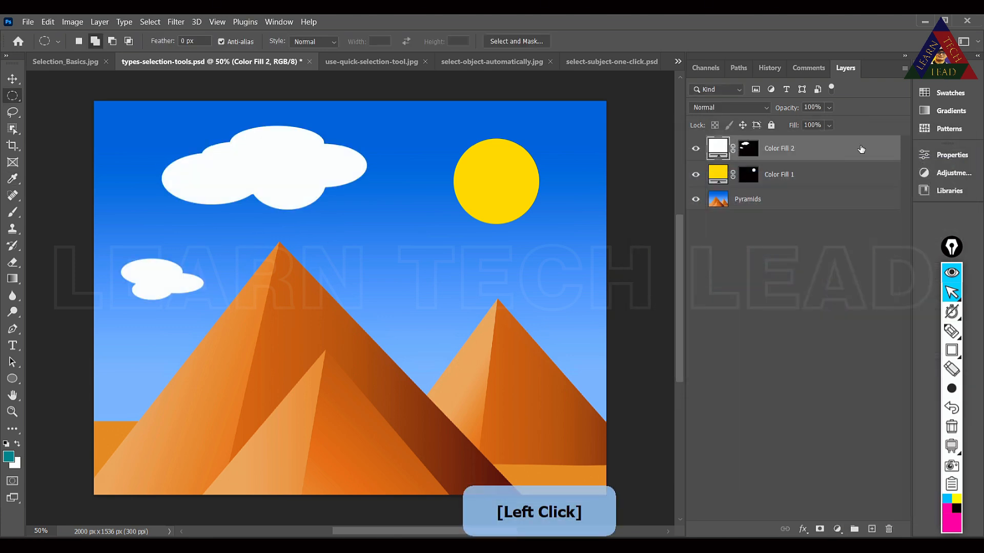
Step: Select all the pyramids and the ground with the Polygonal Lasso, following the skyline and closing the outline outside the canvas edges
left_click(14, 115)
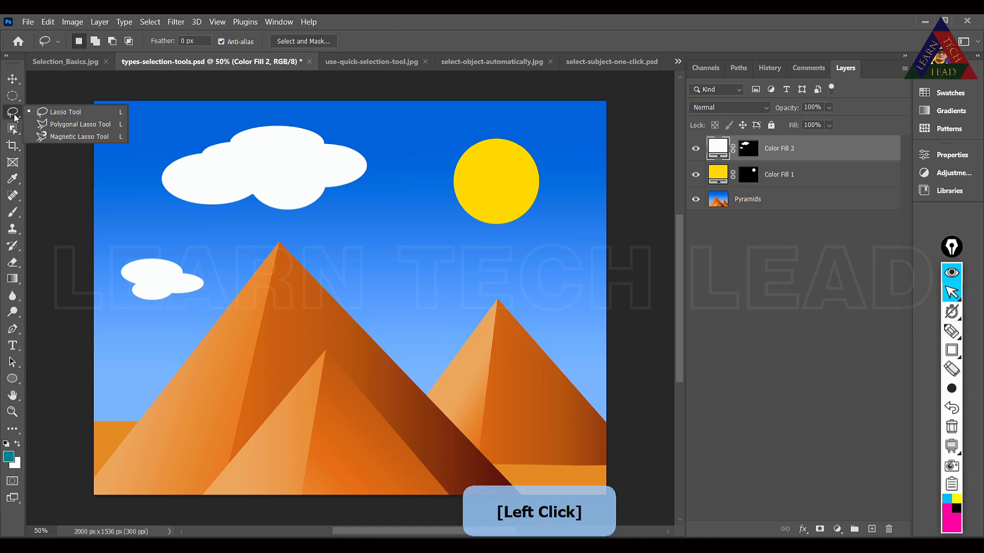
left_click(61, 124)
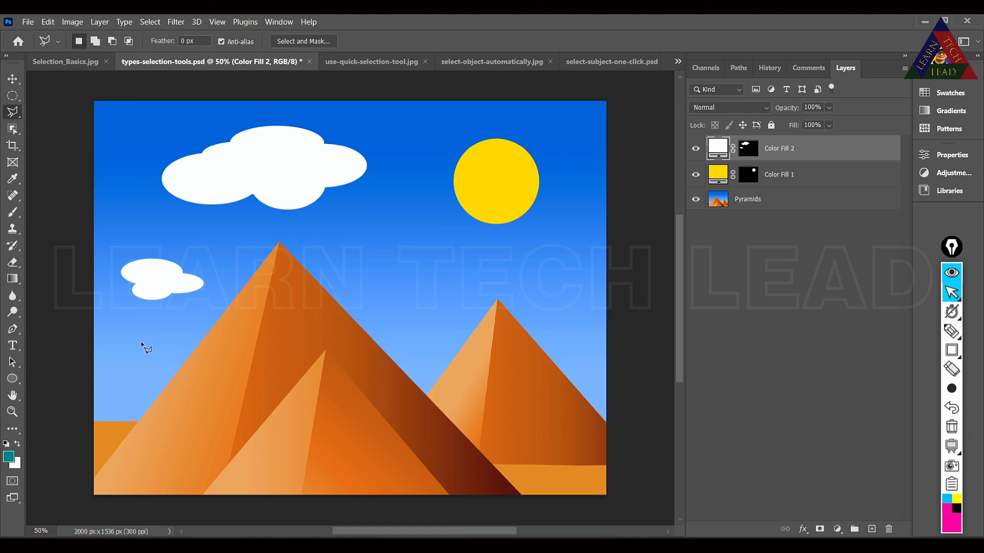
left_click(95, 425)
left_click(138, 420)
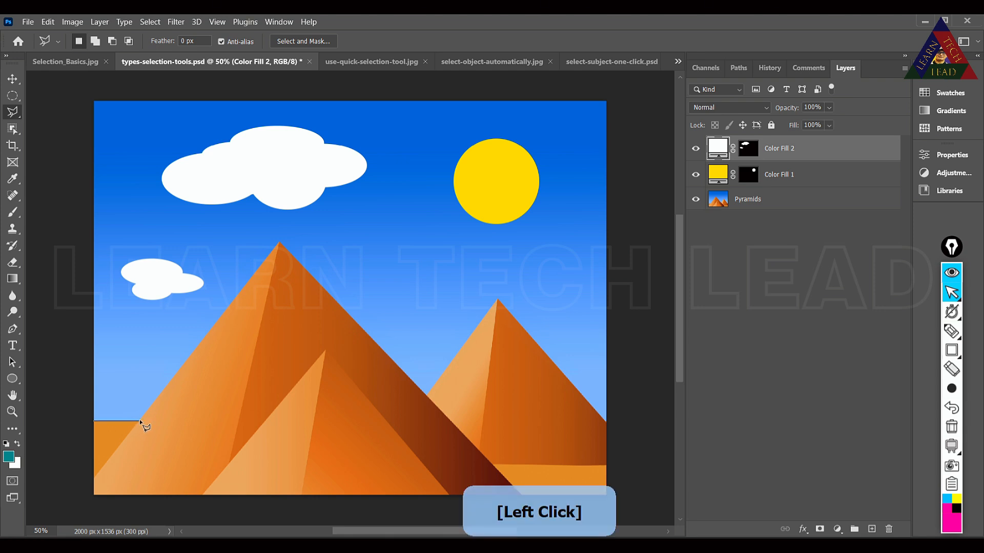
left_click(279, 242)
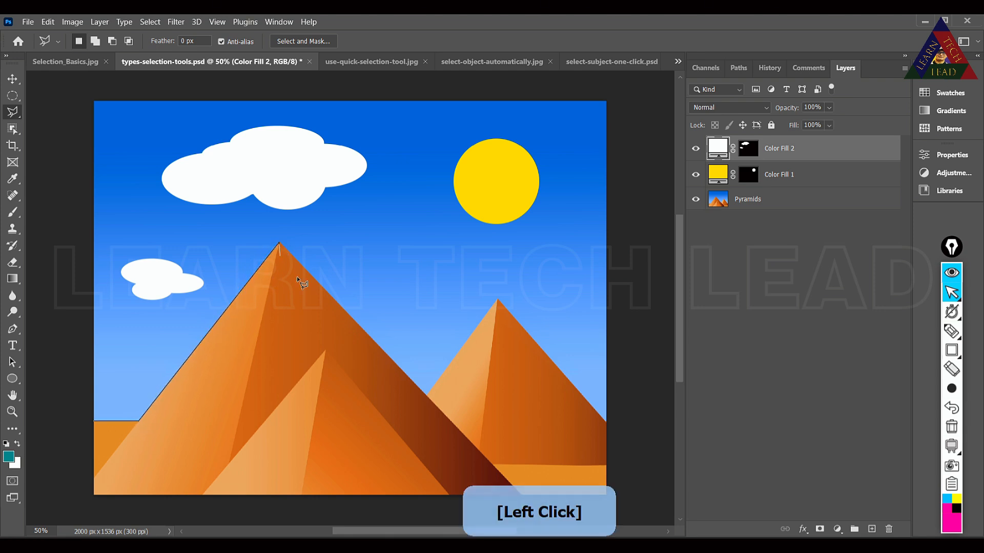
left_click(428, 396)
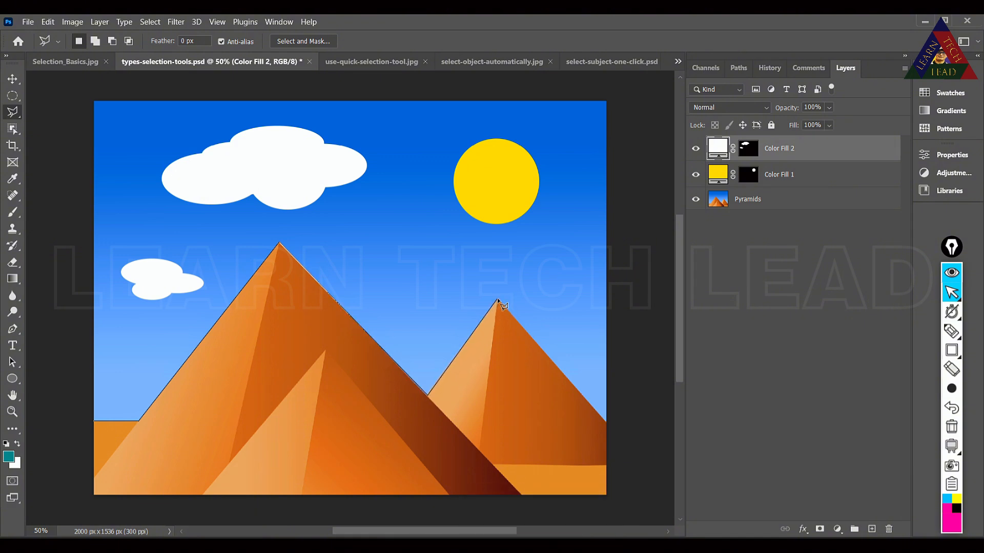
left_click(499, 301)
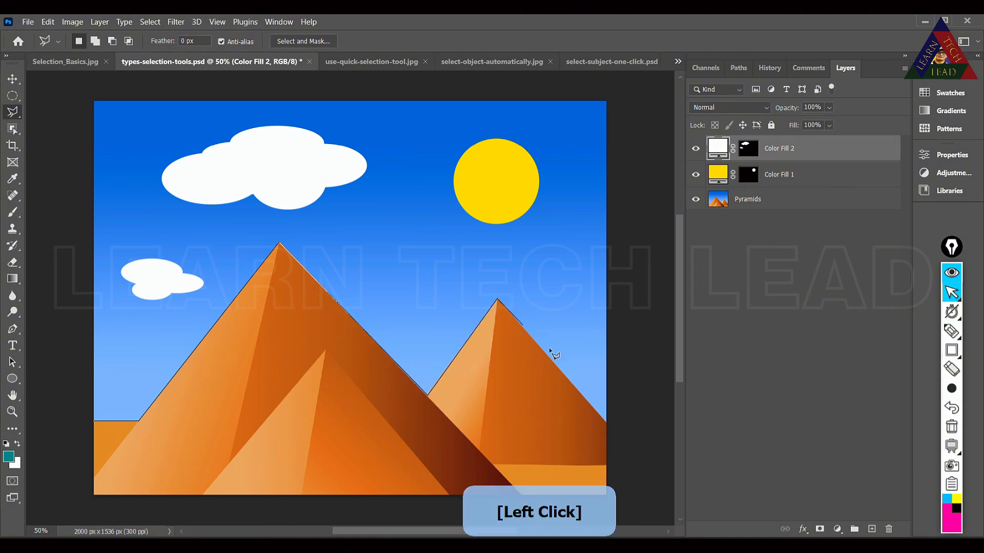
left_click(605, 421)
left_click(621, 508)
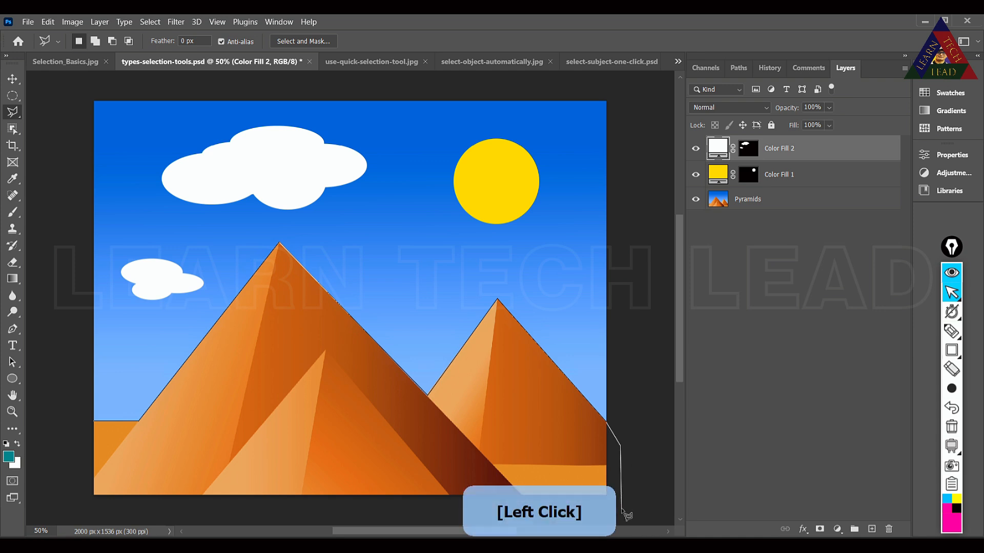
left_click(85, 510)
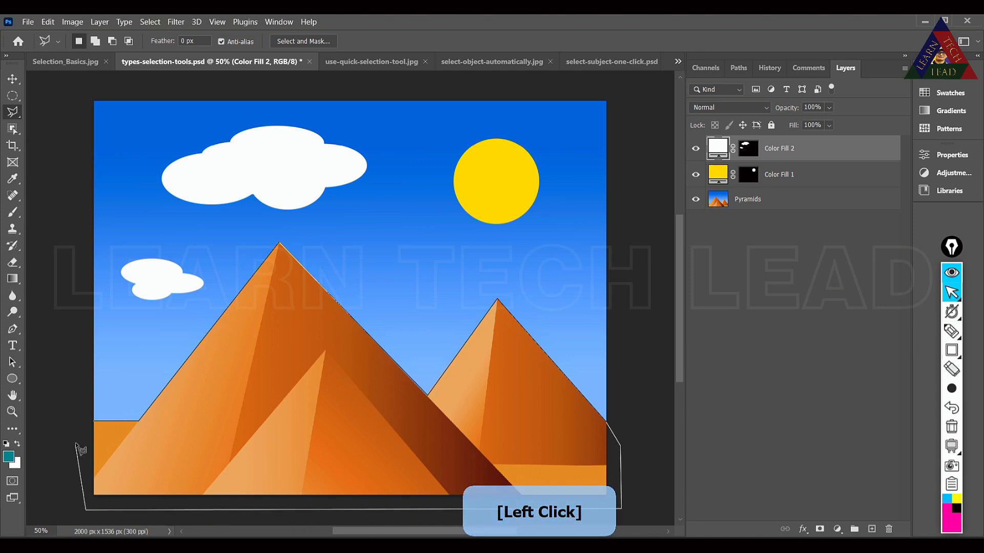
left_click(80, 423)
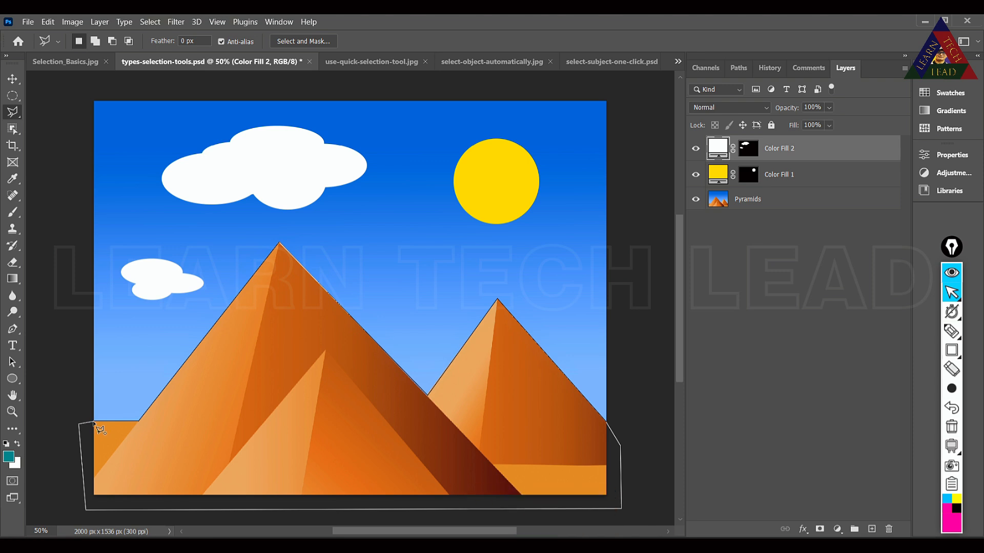
left_click(95, 424)
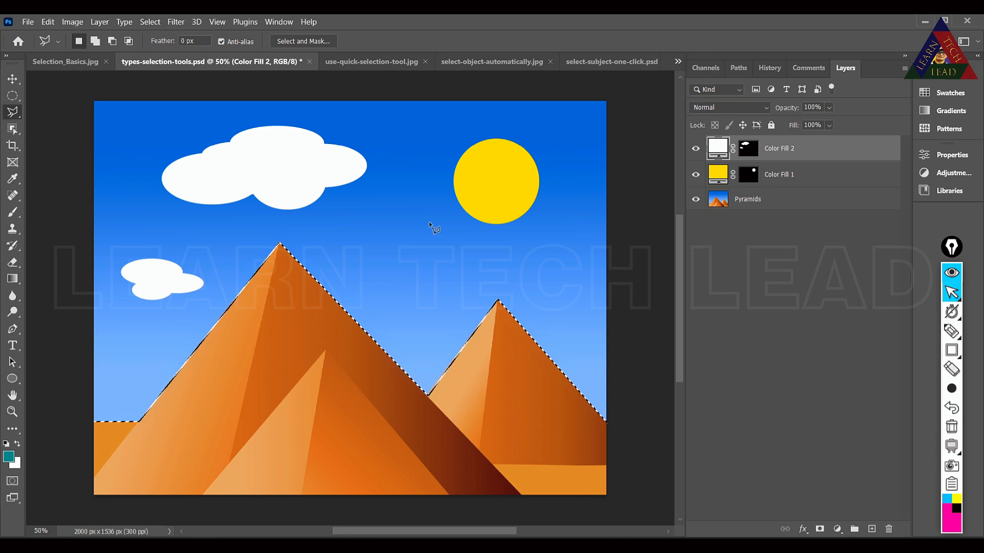
Step: Add a Hue/Saturation adjustment layer to the selected pyramids with saturation +32, and compare the image with and without it
left_click(837, 529)
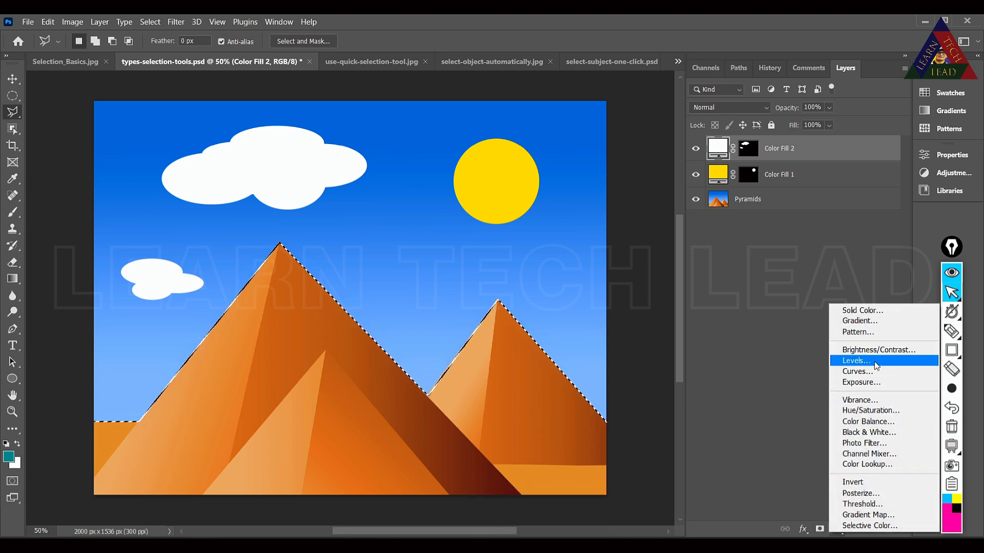
left_click(866, 410)
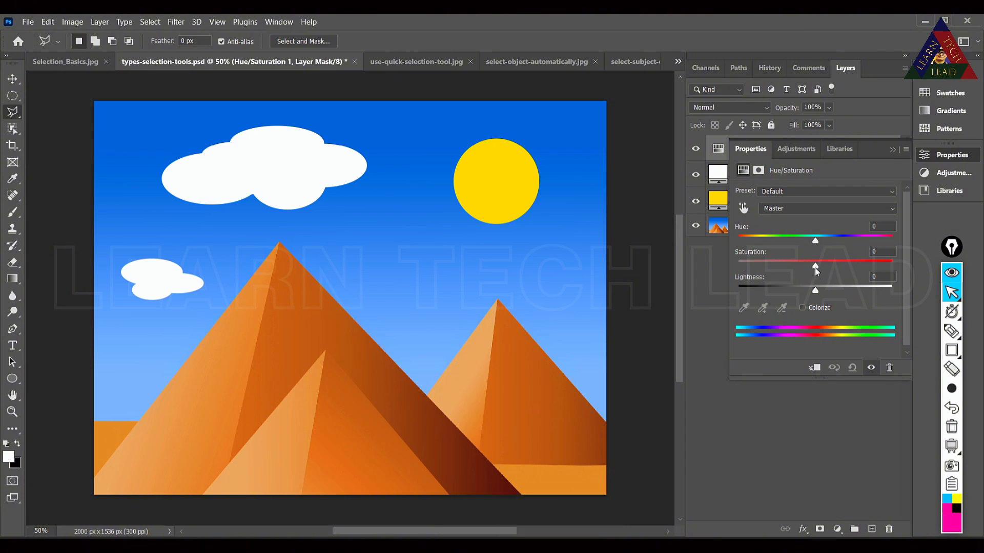
left_click_drag(815, 268, 839, 271)
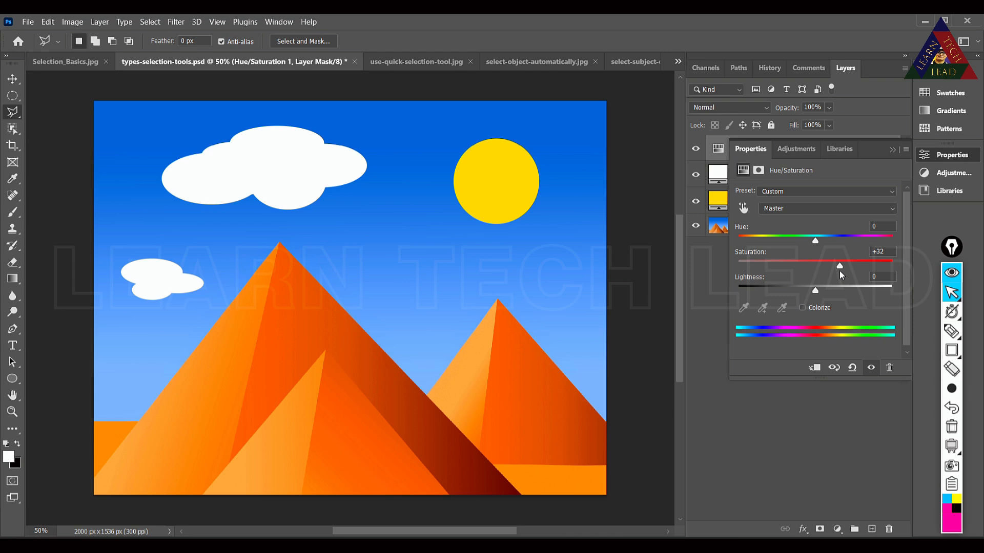
left_click(892, 150)
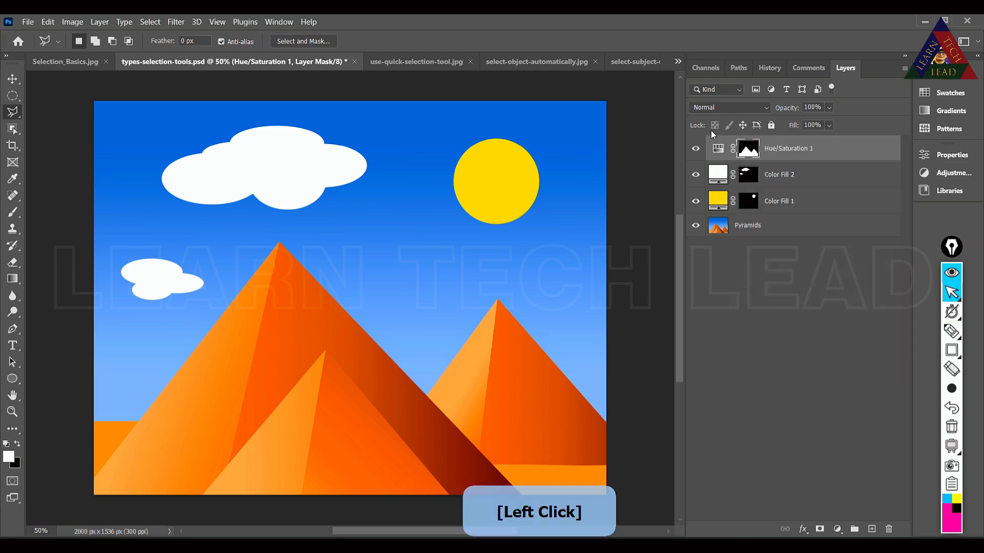
left_click(695, 149)
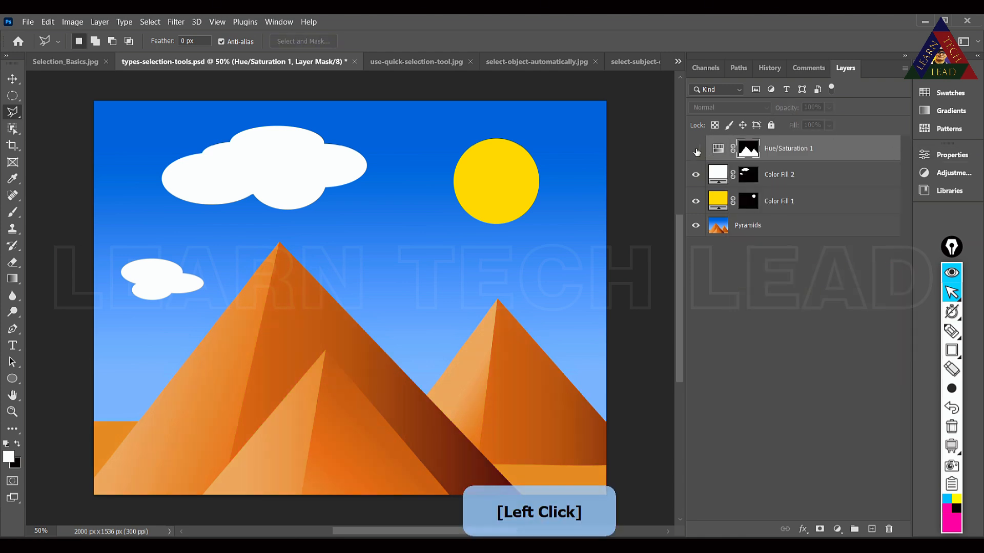
left_click(695, 149)
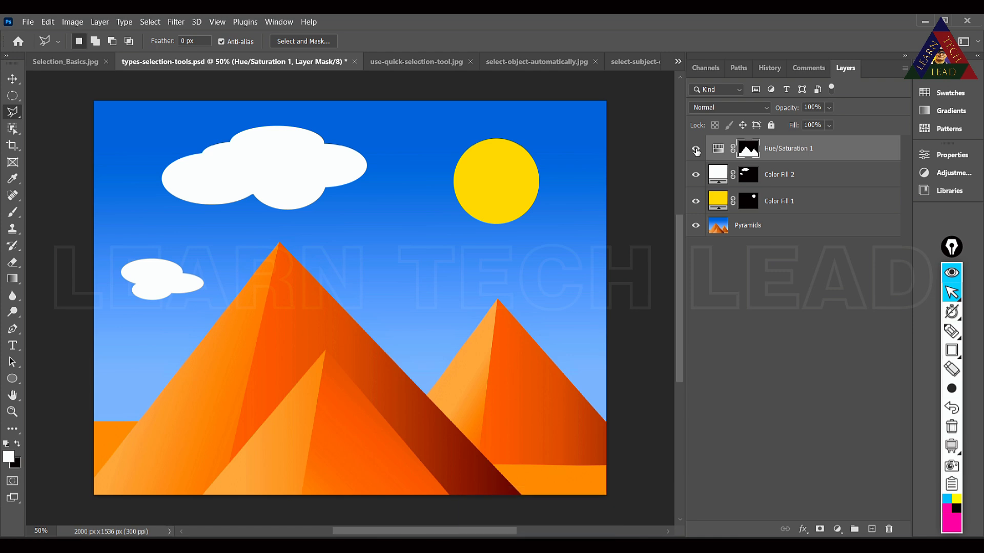
left_click(695, 149)
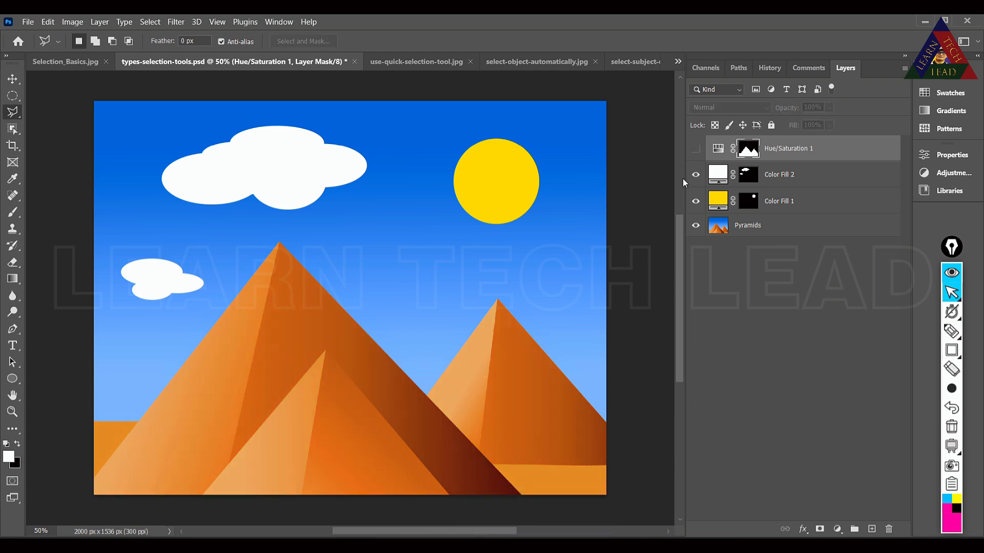
left_click(697, 153)
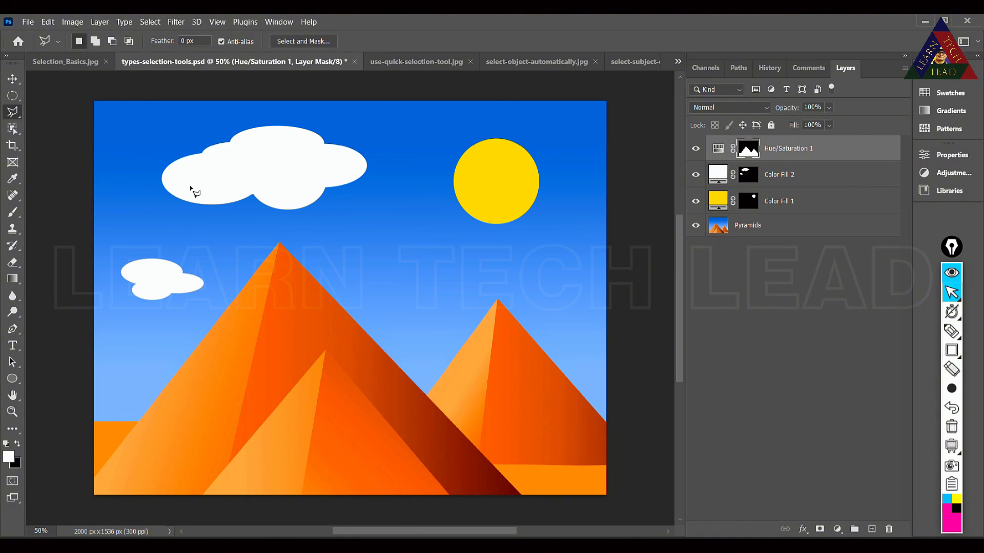
Step: Select the whole canvas and subtract a slightly smaller inner rectangle, leaving a thin frame selection around the image edges
left_click(13, 95)
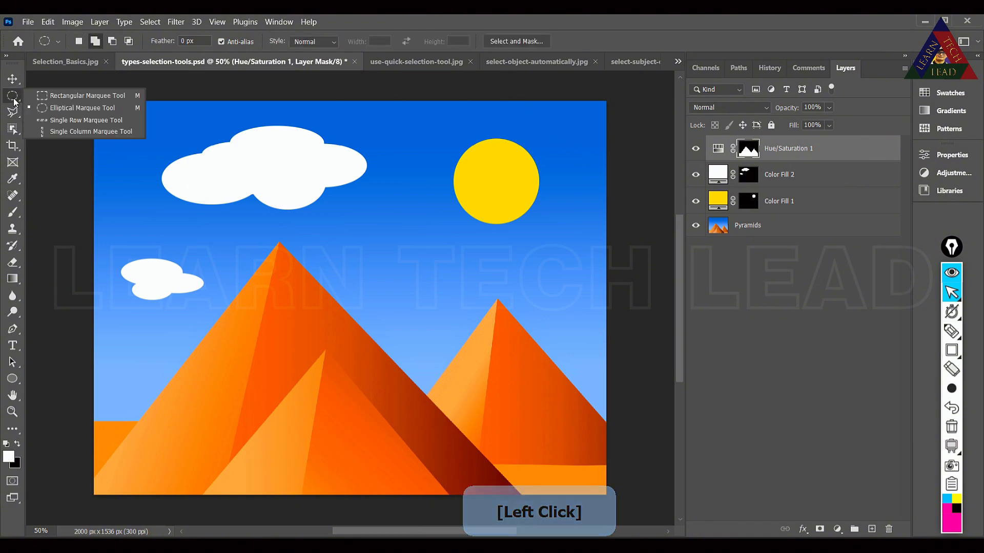
left_click(154, 23)
left_click(156, 31)
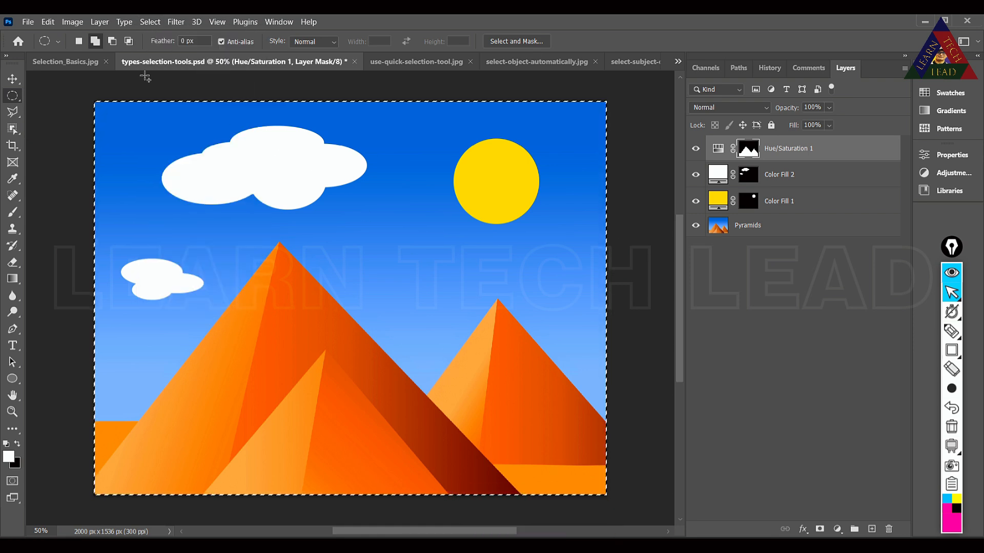
left_click(111, 41)
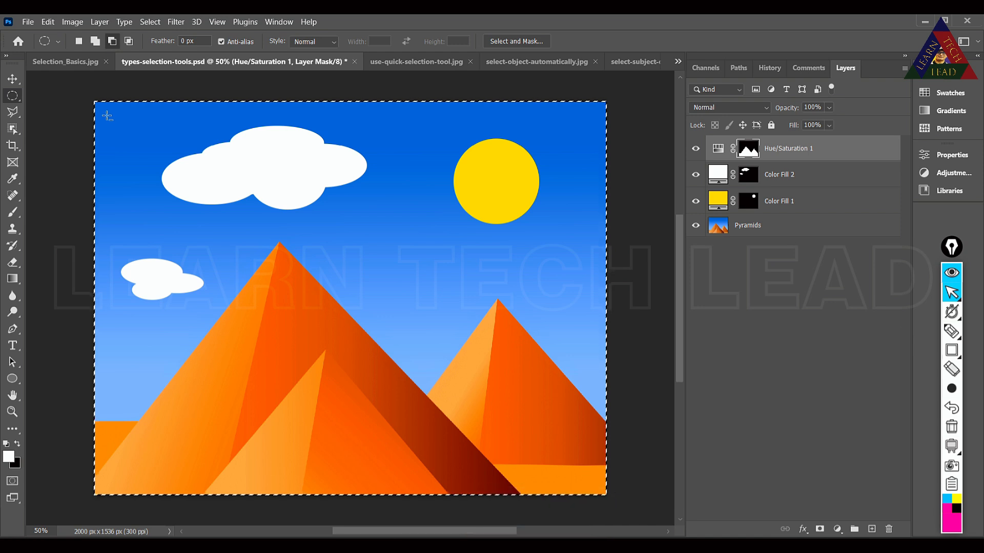
left_click_drag(105, 114, 327, 246)
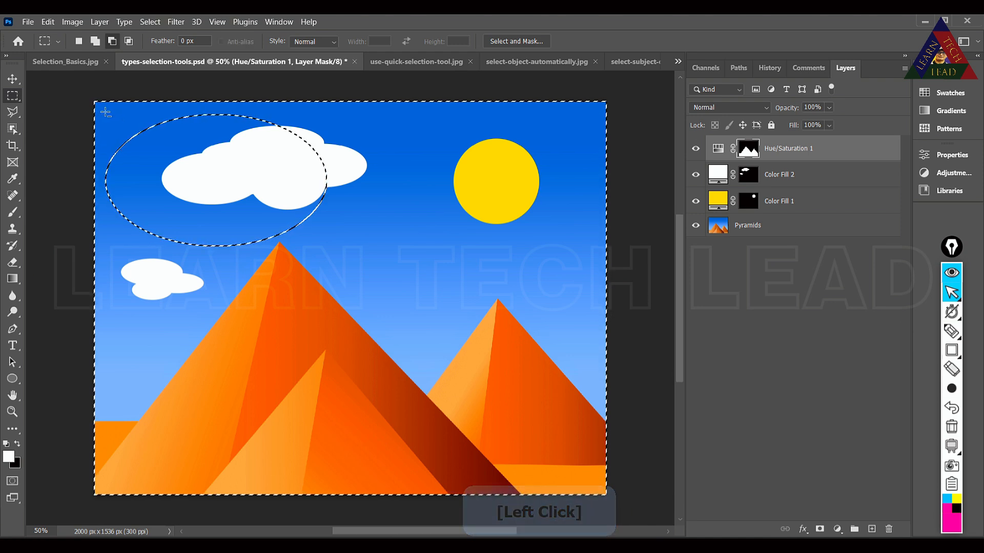
left_click_drag(106, 114, 598, 488)
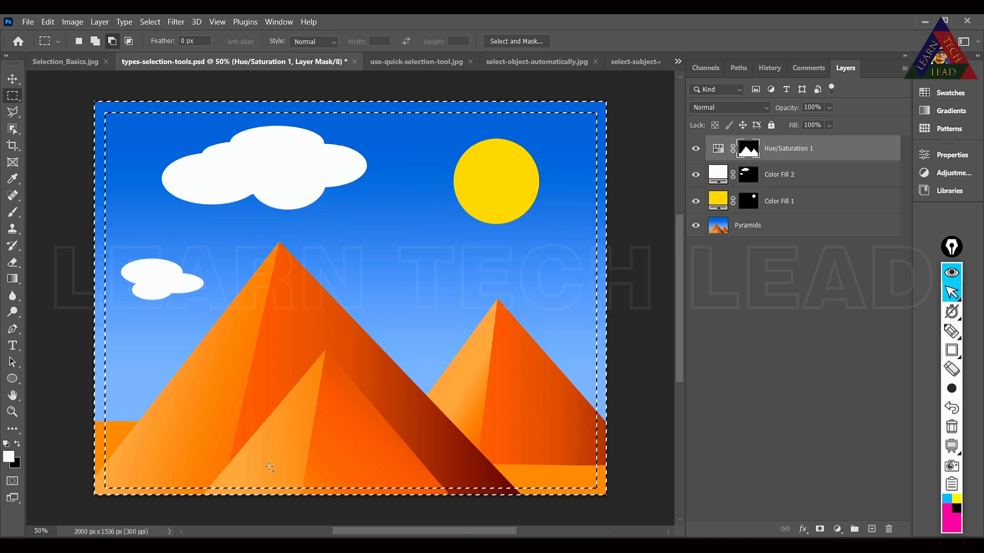
left_click(105, 111)
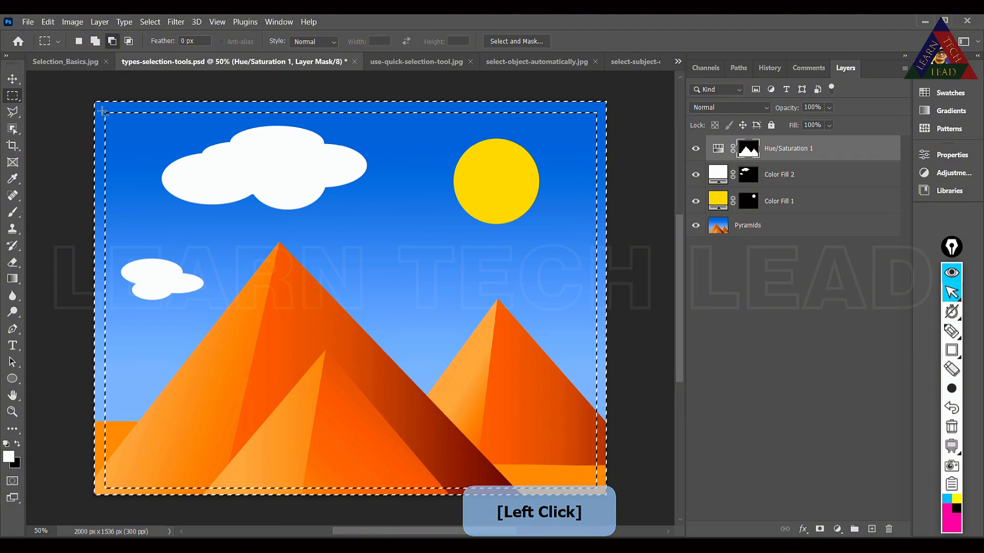
left_click_drag(105, 111, 599, 488)
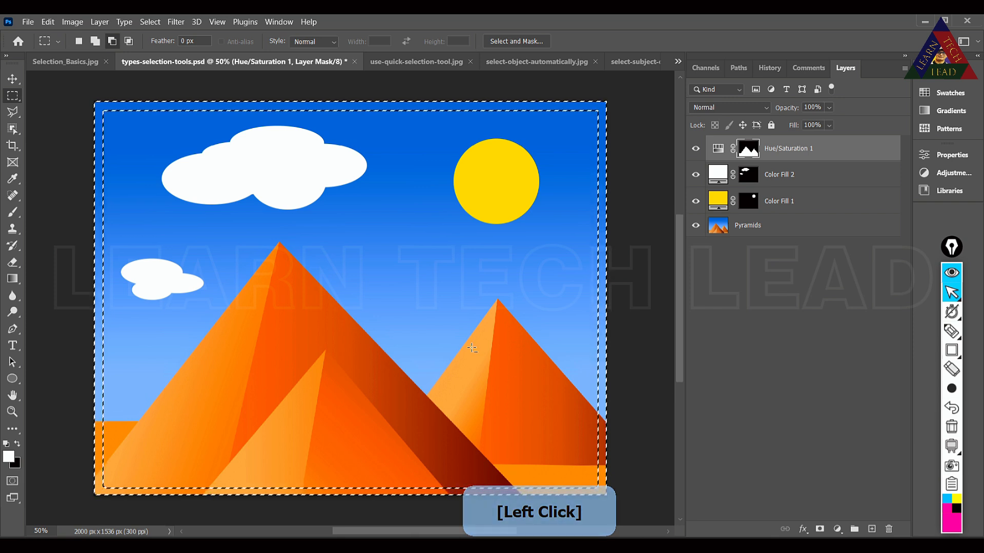
Step: Fill the frame selection with a blue Solid Color fill layer, using colour 0b3e84, and close types-selection-tools.psd
left_click(837, 528)
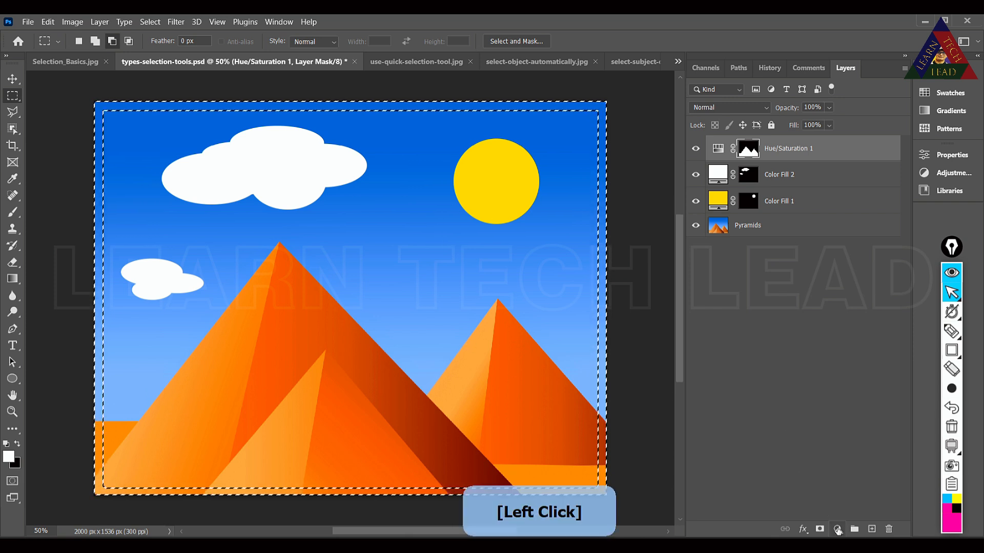
left_click(871, 307)
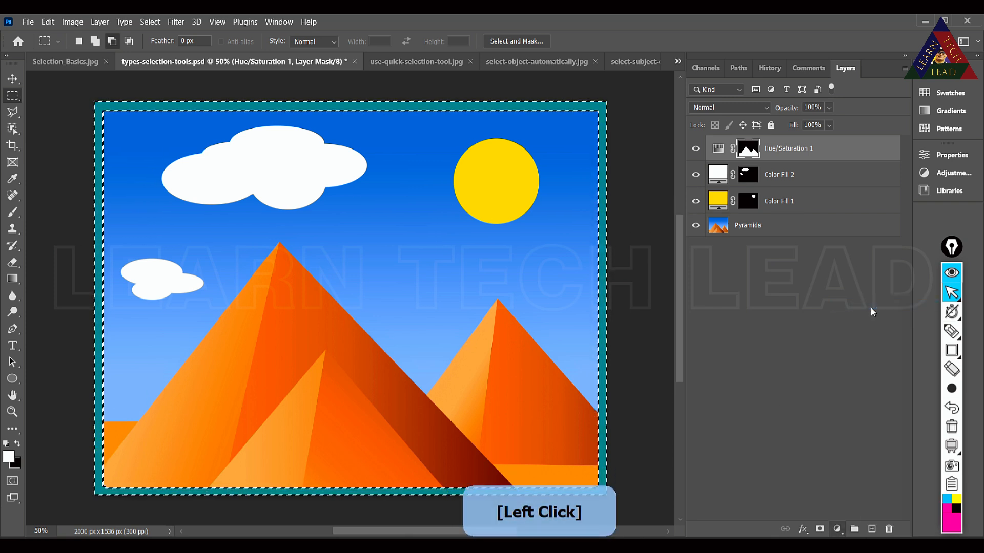
left_click(813, 221)
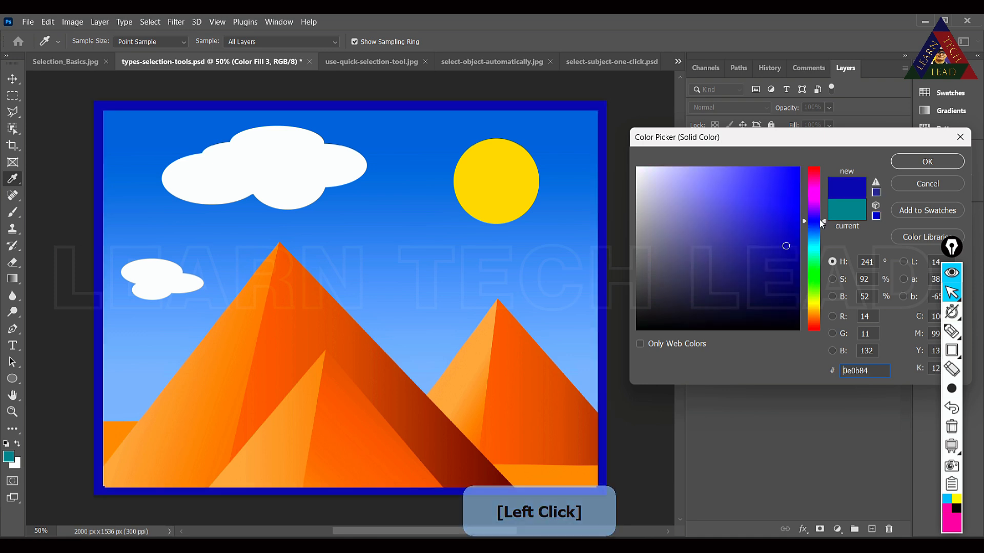
left_click(816, 232)
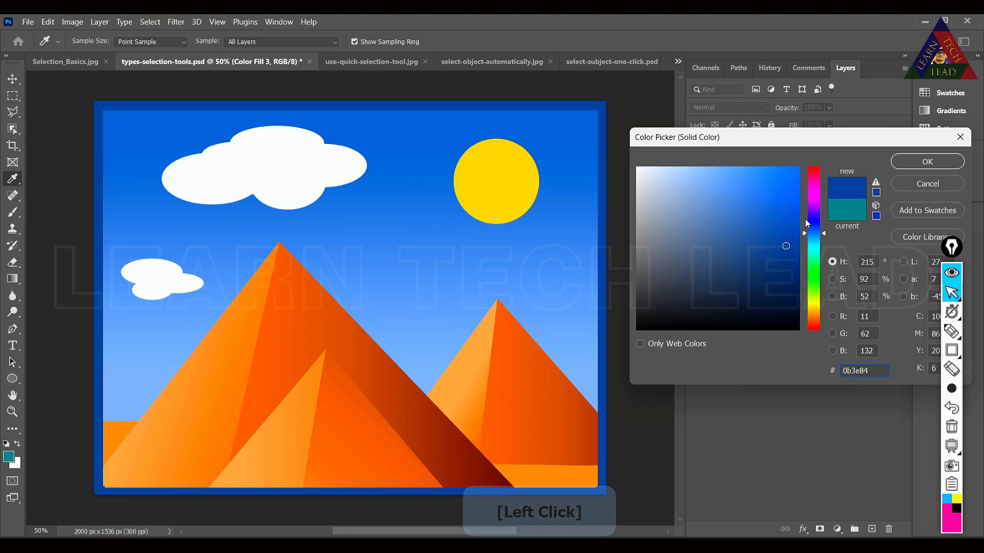
left_click(926, 161)
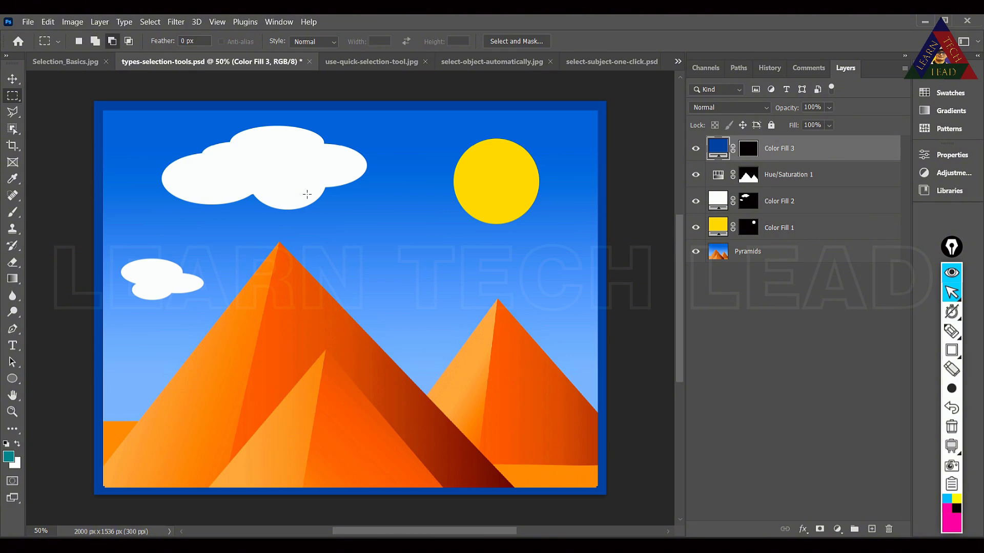
left_click(309, 61)
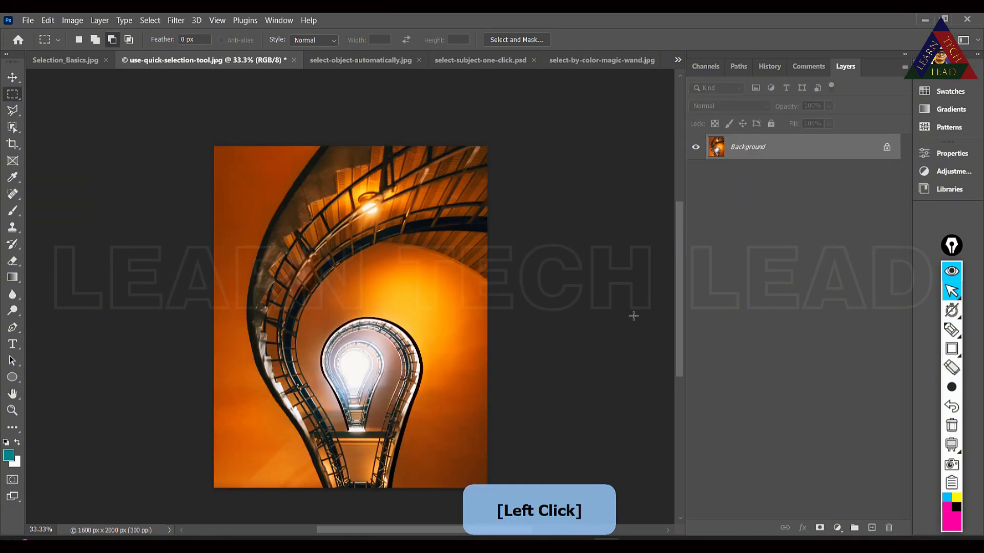
Step: Select the orange wall on the outer left side of the staircase with the Quick Selection tool
left_click(12, 127)
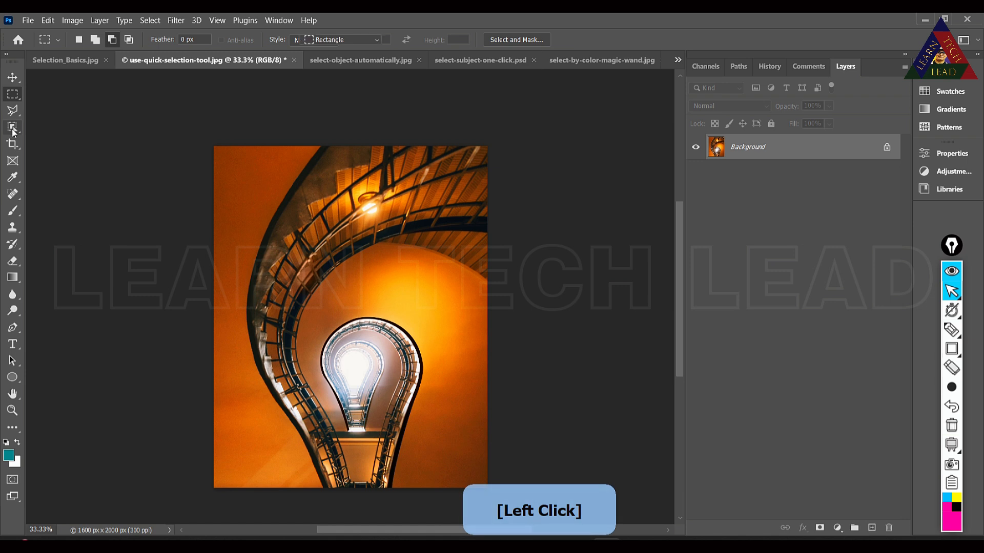
left_click(59, 139)
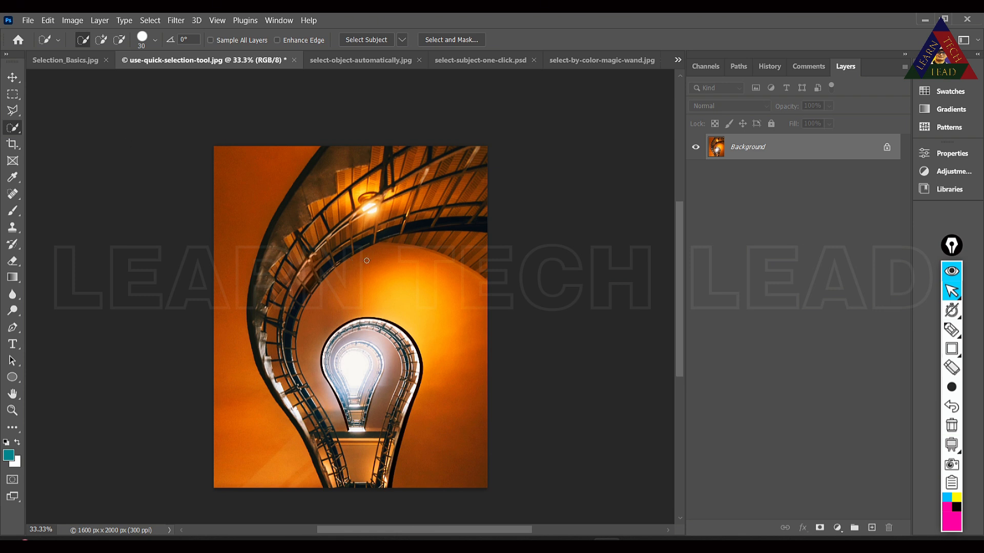
scroll(367, 260, "up", 3, "alt")
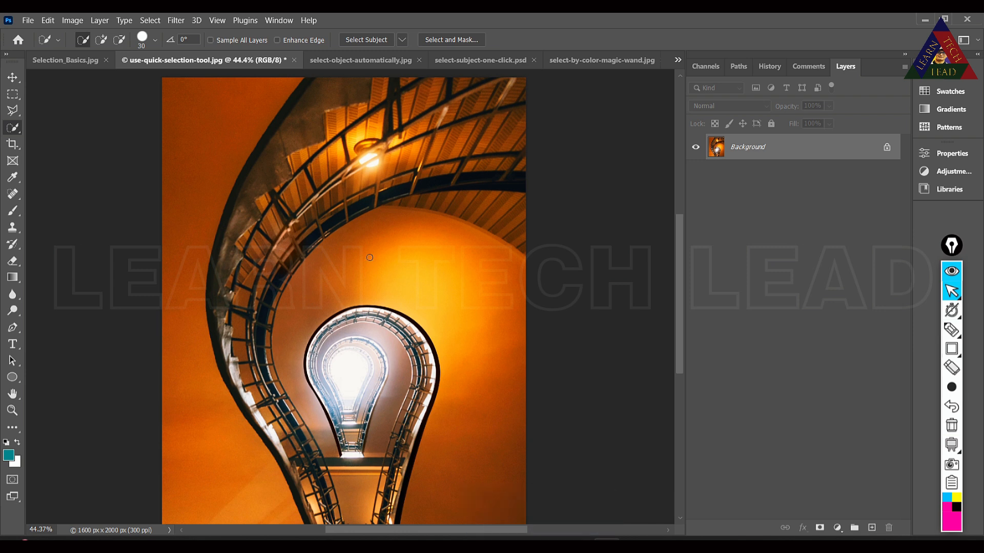
left_click(274, 88)
mouse_move(271, 88)
left_mouse_down()
mouse_move(207, 143)
mouse_move(192, 236)
mouse_move(199, 411)
left_mouse_up()
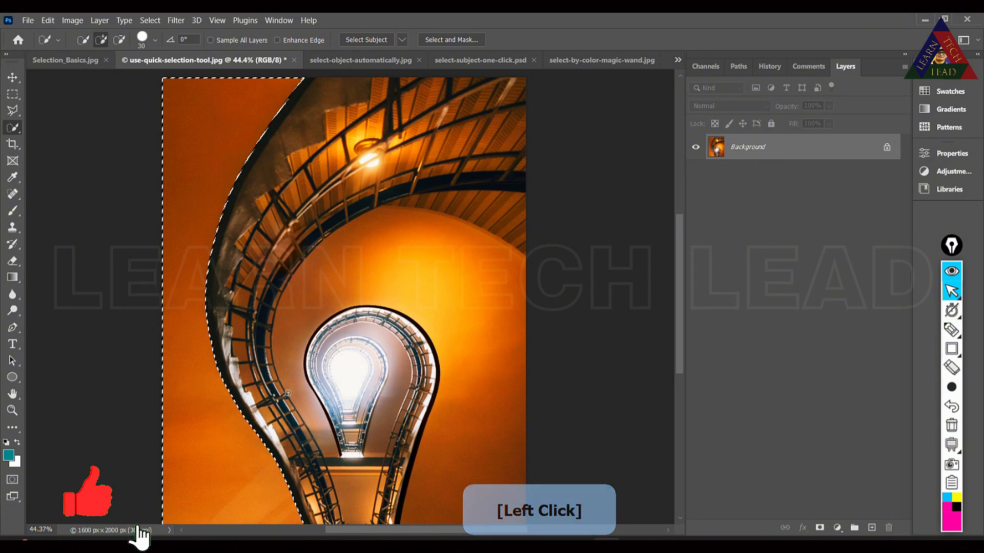
scroll(488, 383, "down", 2)
scroll(489, 384, "up", 1)
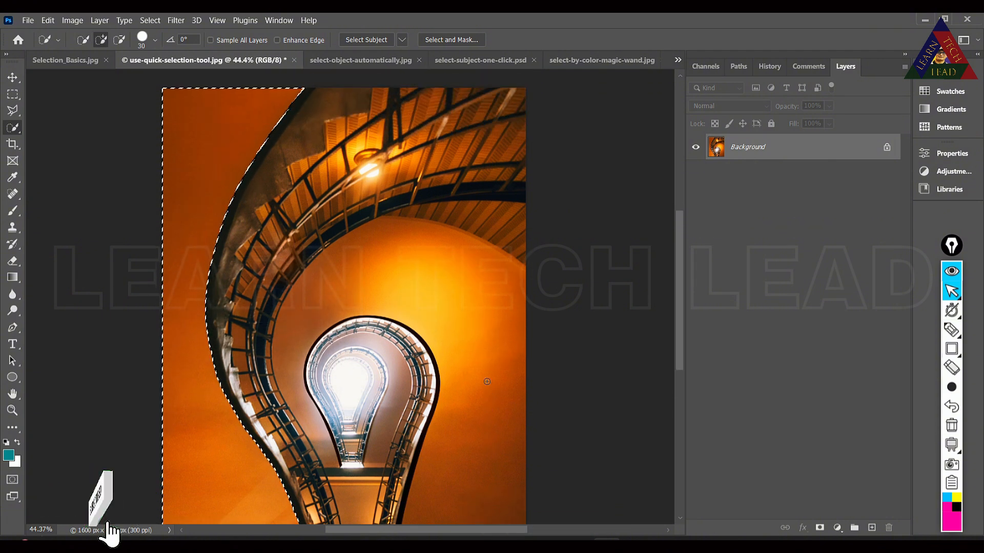
scroll(487, 381, "up", 1)
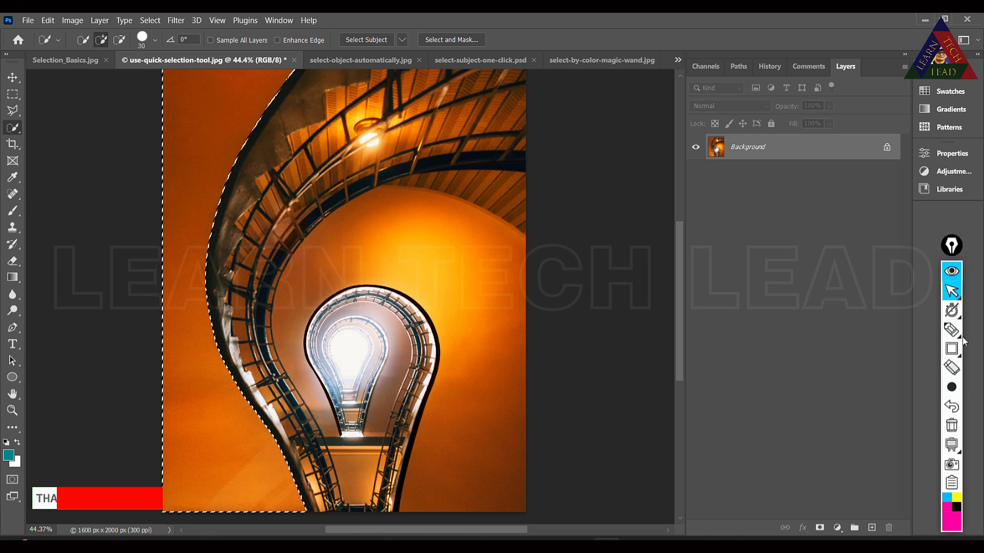
left_click(946, 350)
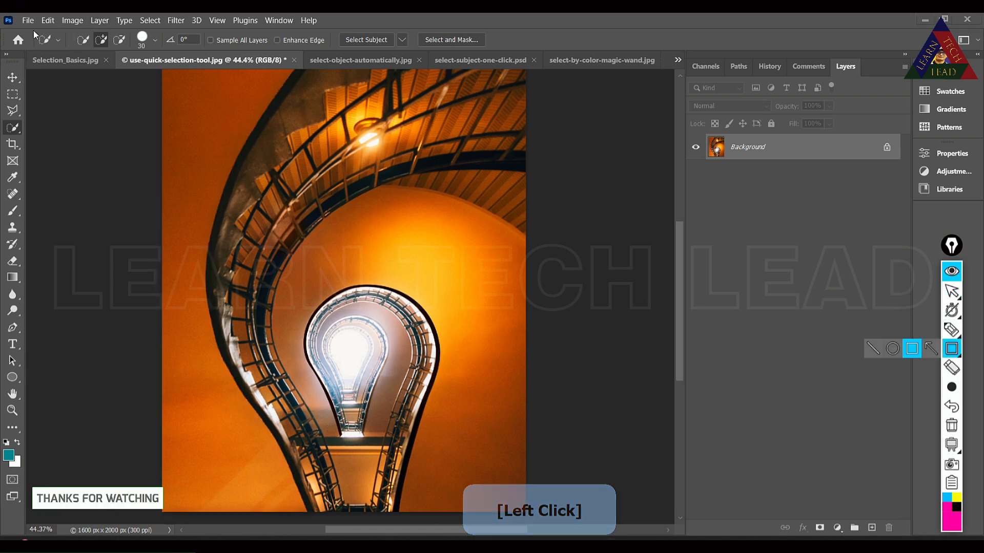
mouse_move(65, 30)
left_mouse_down()
mouse_move(78, 47)
mouse_move(297, 49)
left_mouse_up()
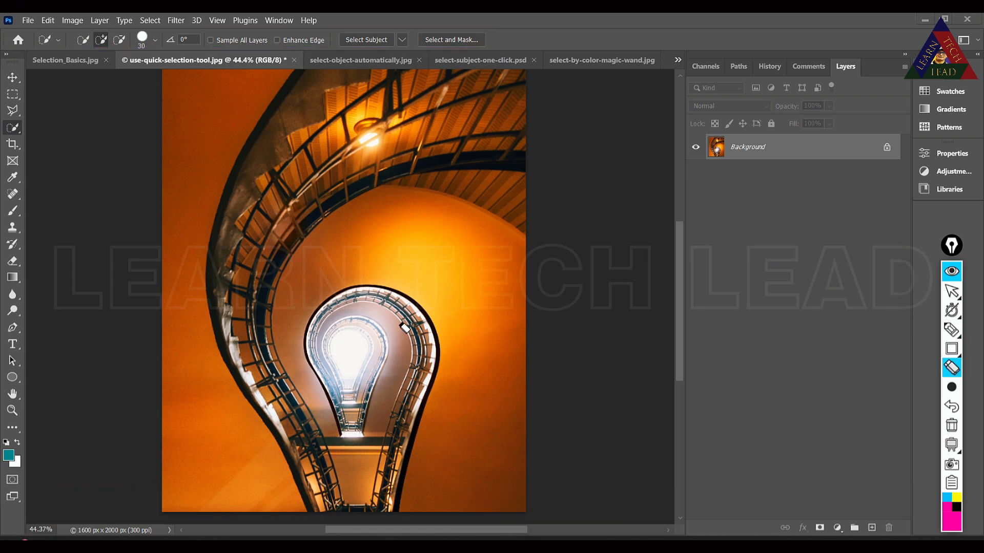
left_click(952, 291)
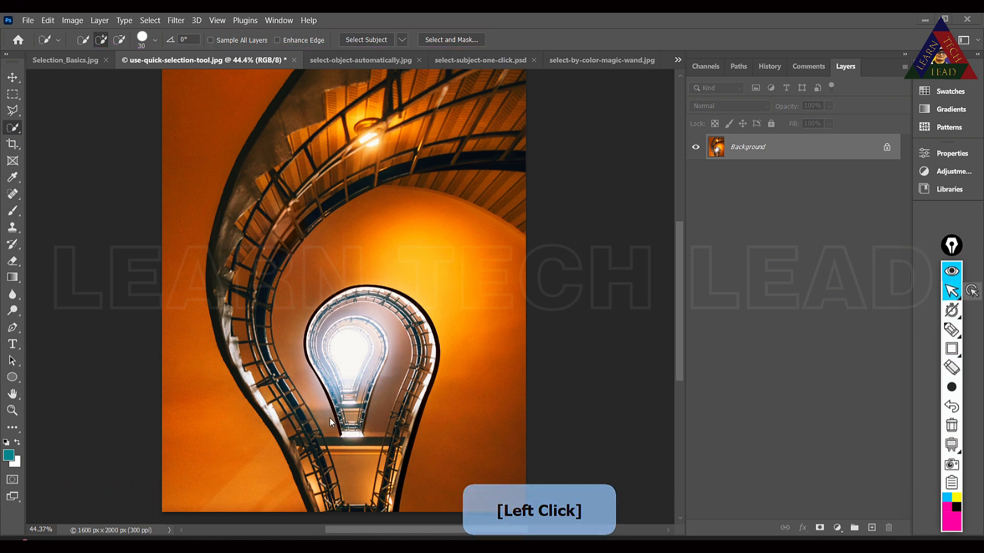
Step: Add the orange wall inside the staircase curve, around the bulb-shaped opening, to the Quick Selection
left_click(208, 106)
left_click(231, 106)
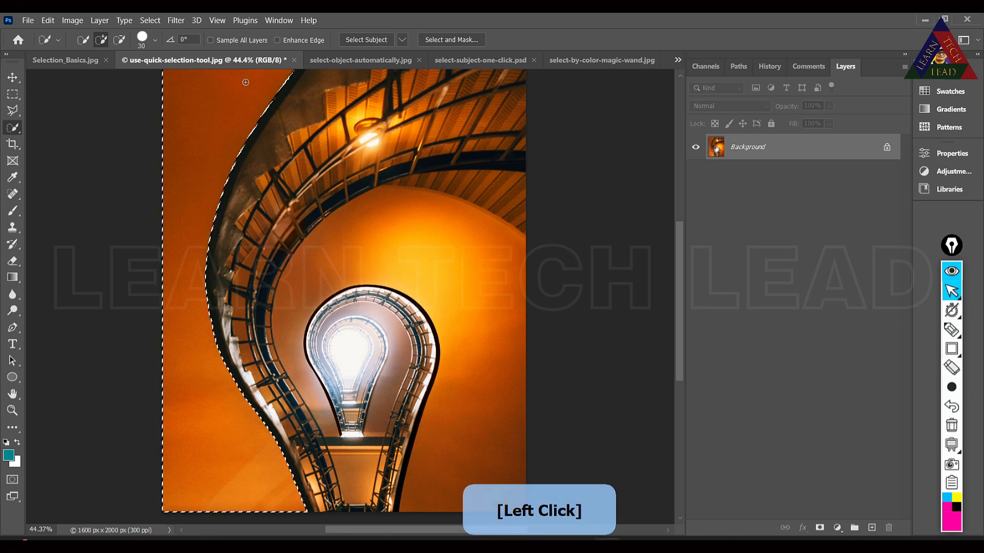
scroll(231, 106, "up", 1)
scroll(231, 106, "down", 2)
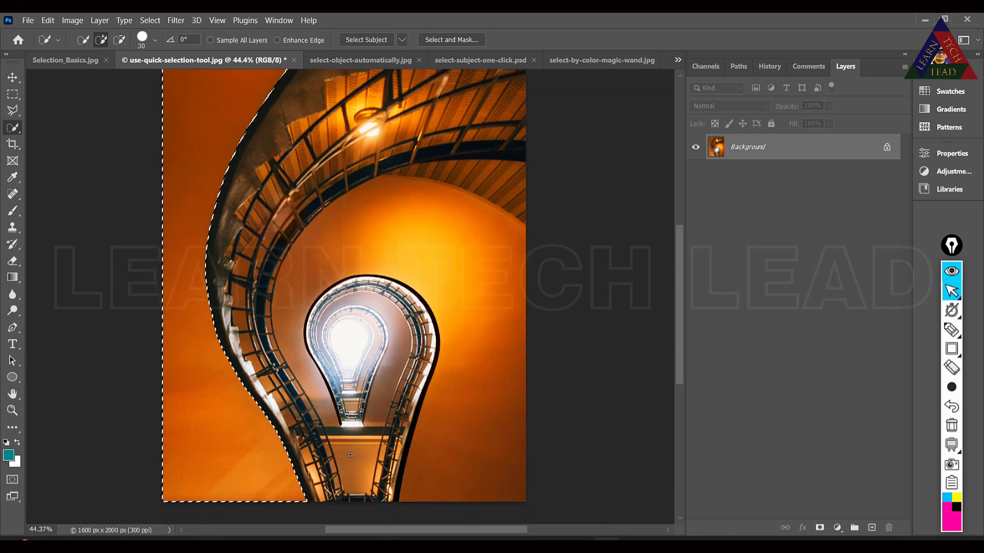
left_click(321, 407)
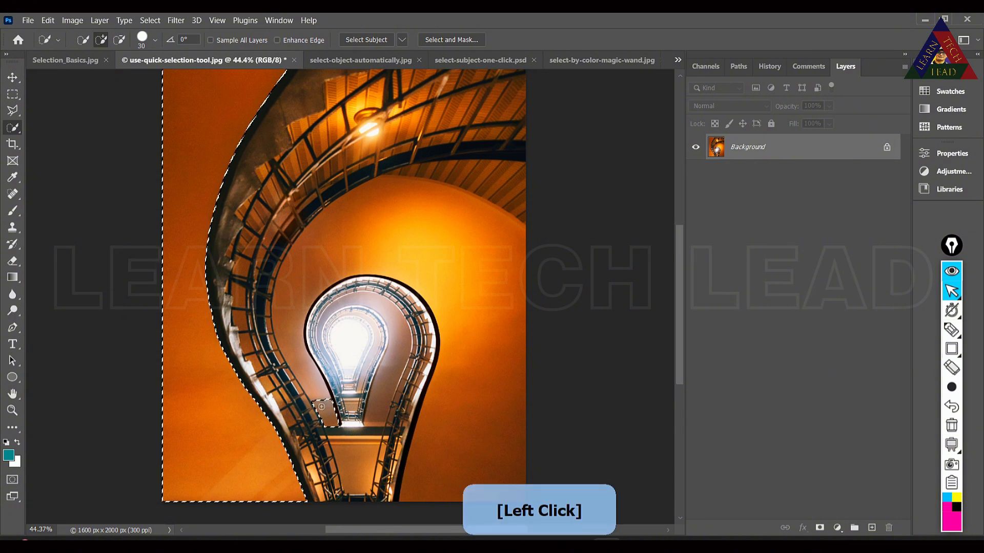
mouse_move(297, 283)
left_mouse_down()
mouse_move(333, 228)
mouse_move(363, 225)
mouse_move(399, 241)
mouse_move(405, 261)
mouse_move(438, 240)
mouse_move(451, 246)
left_mouse_up()
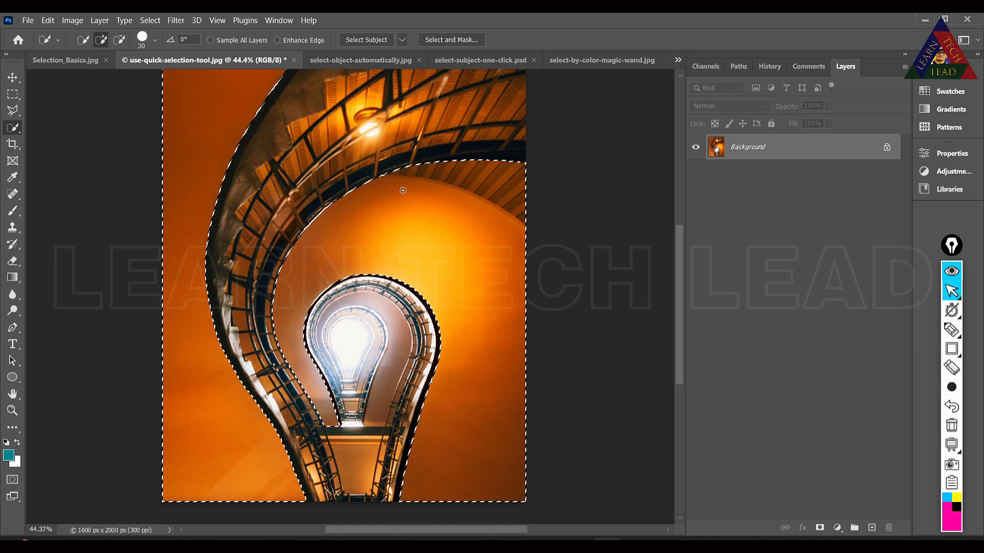
Step: Subtract the striped stair underside above the inner wall from the selection
left_click(120, 42)
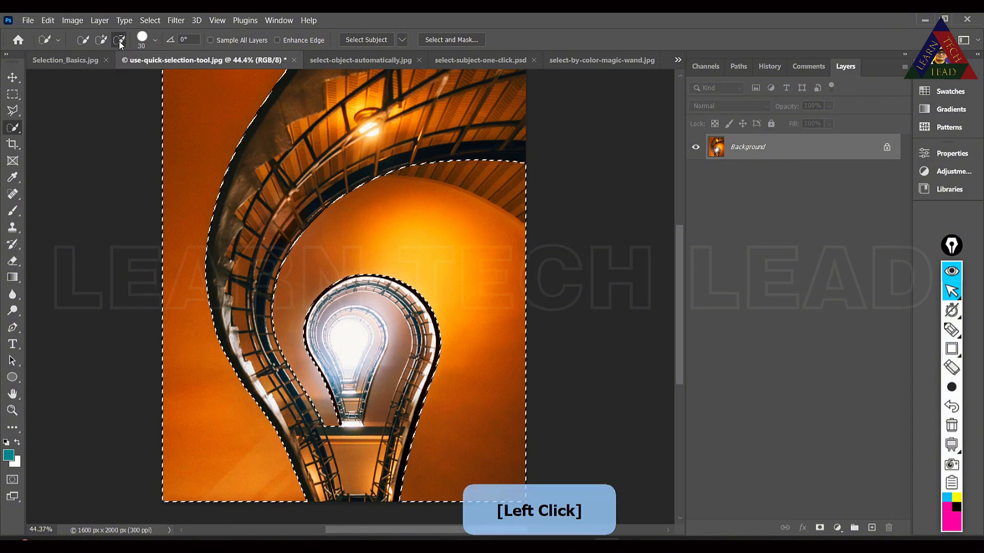
left_click(396, 175)
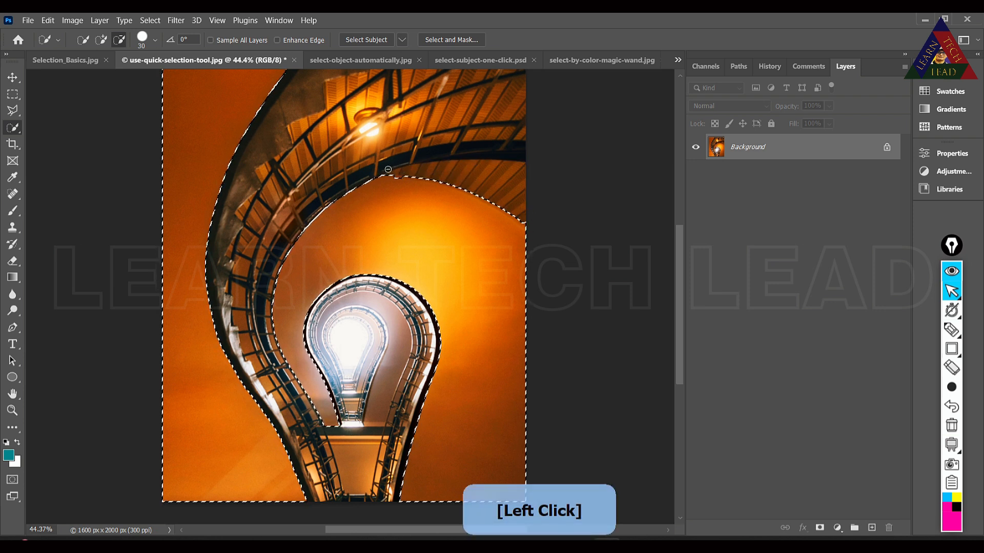
scroll(417, 199, "down", 3)
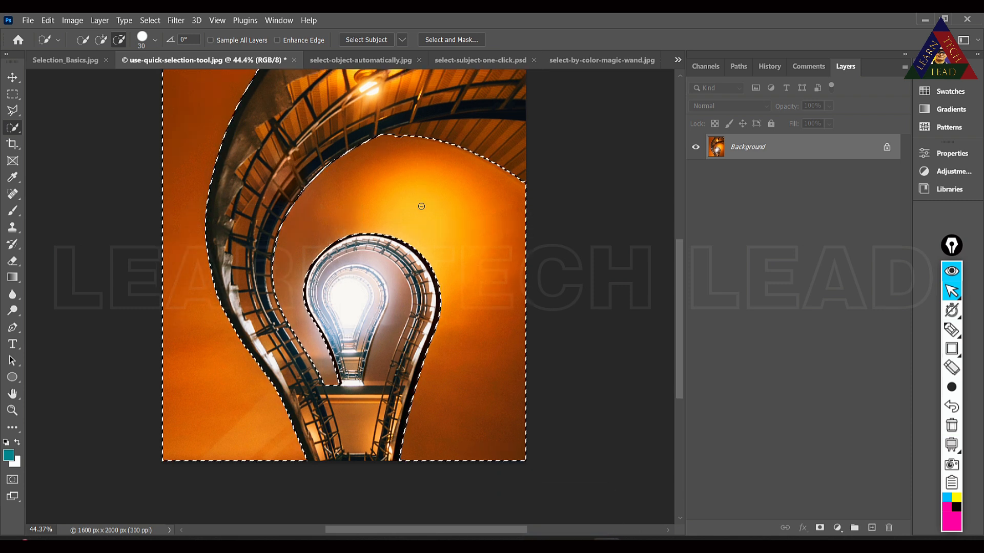
scroll(421, 206, "up", 3)
scroll(432, 140, "up", 3)
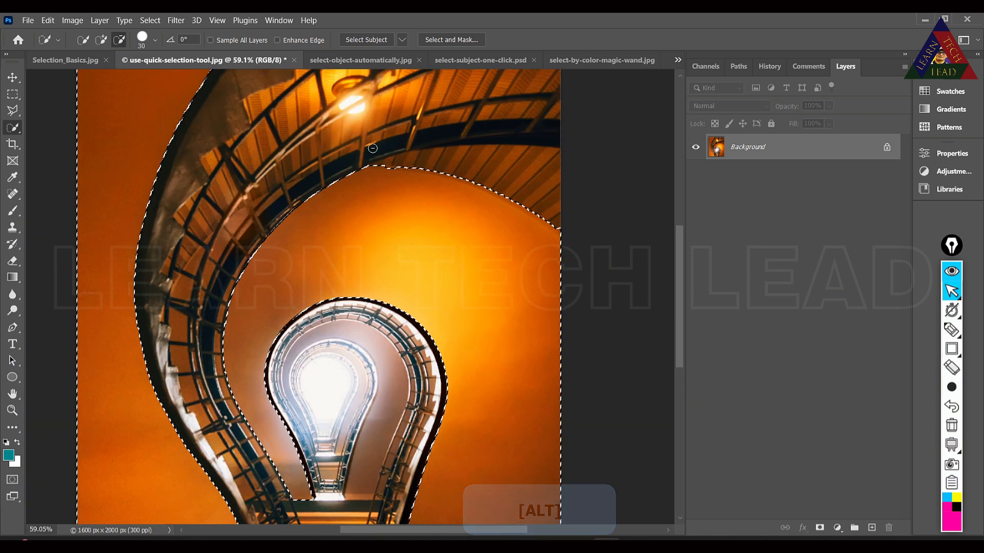
Step: Try to extend the selection along the inner wall's upper edge and subtract the excess stair area
left_click(102, 40)
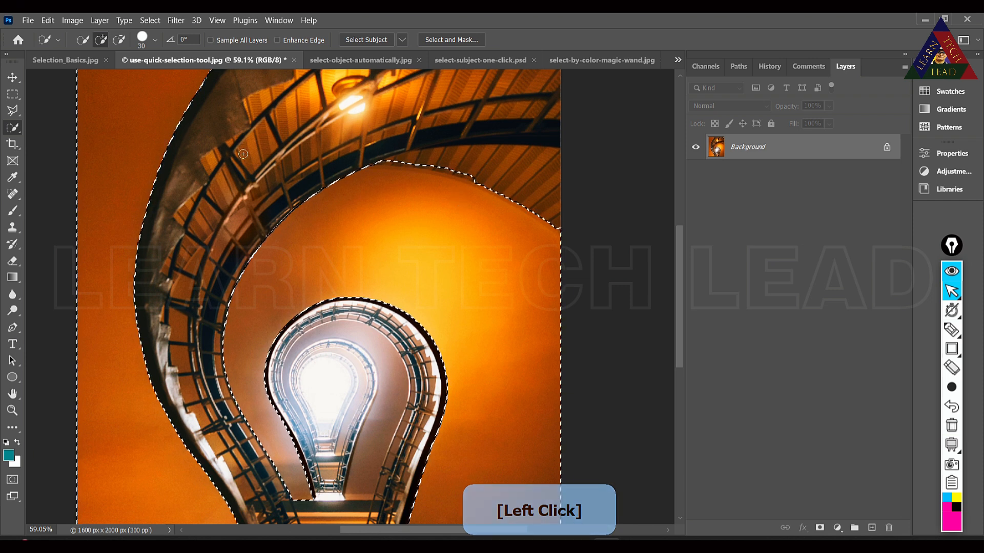
left_click(118, 40)
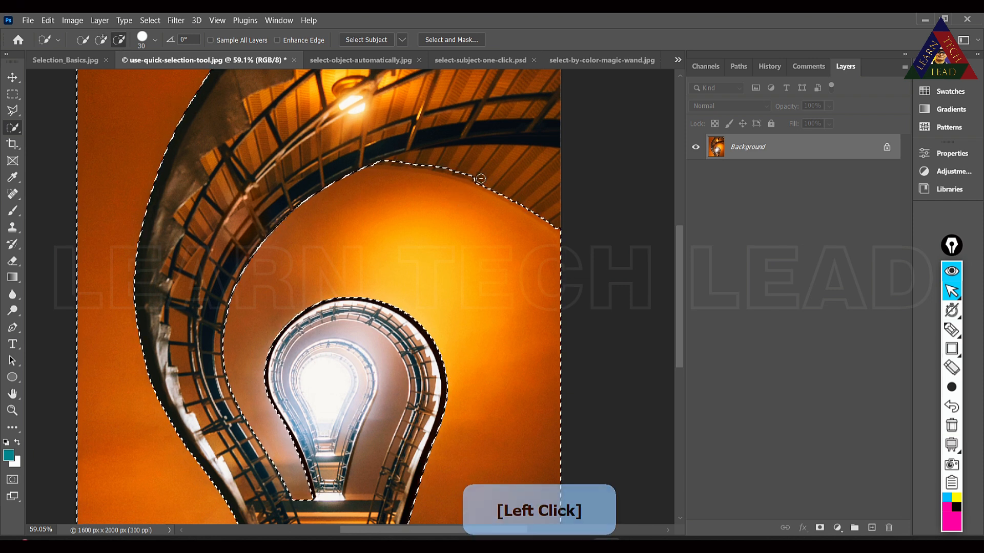
left_click(477, 178)
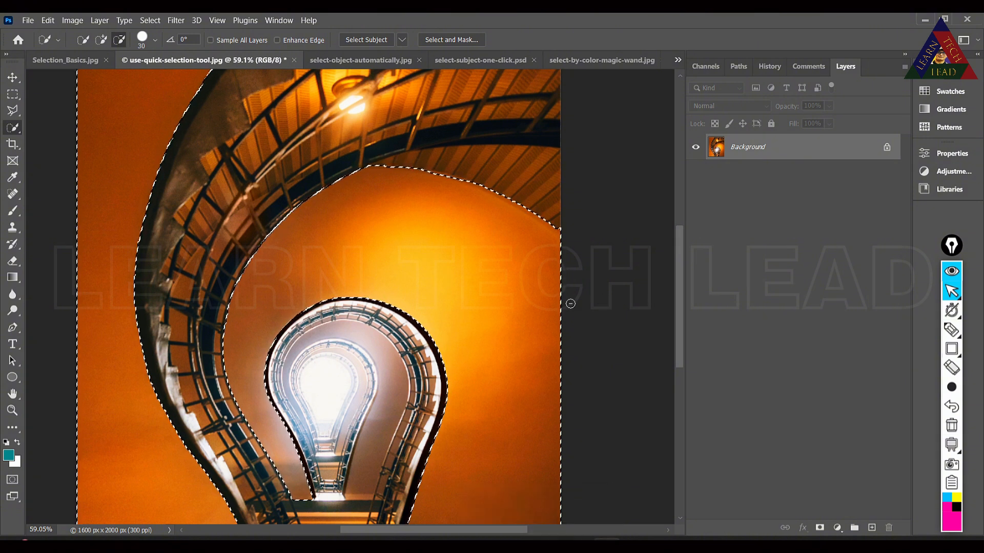
Step: Add a Hue/Saturation adjustment layer to the selected walls with hue +180
scroll(570, 304, "down", 2)
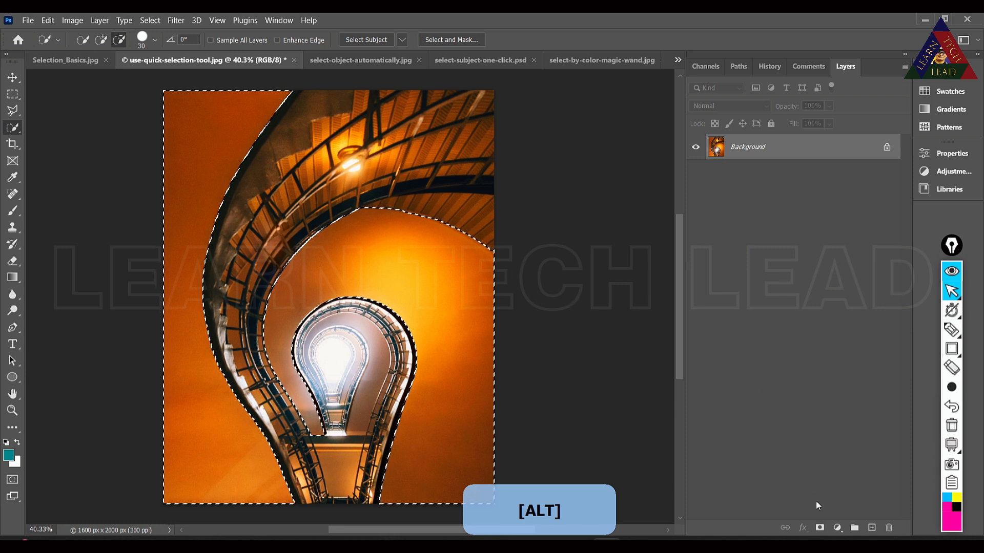
left_click(837, 527)
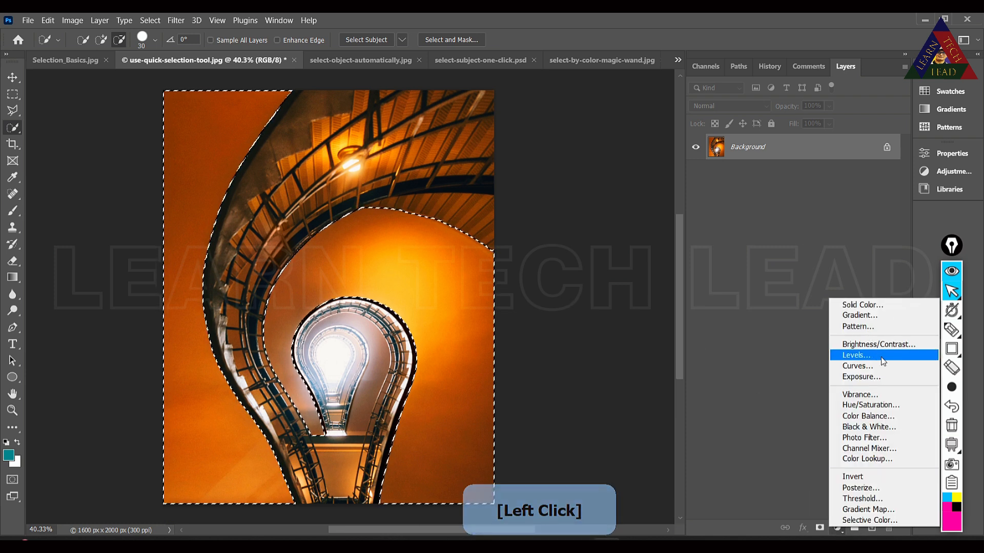
left_click(869, 406)
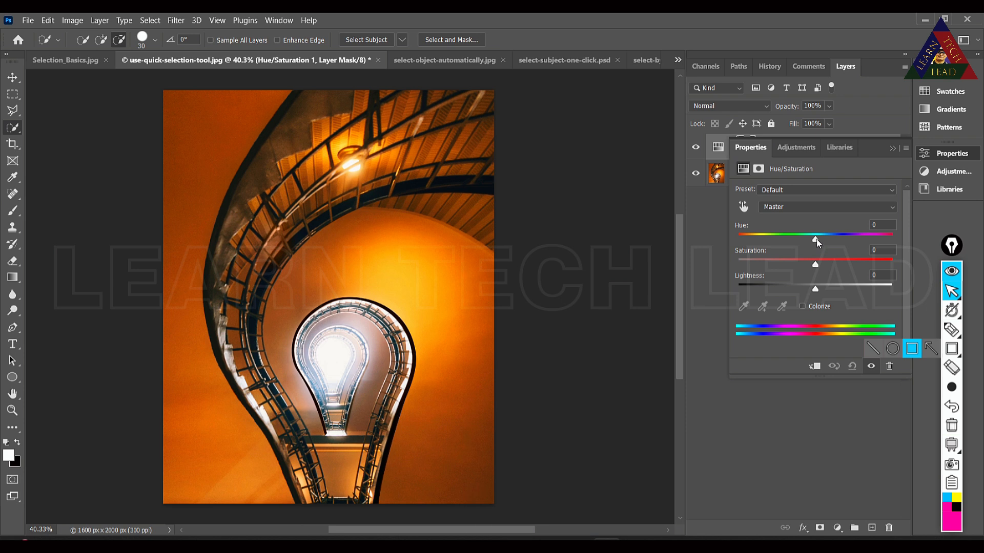
left_click_drag(815, 240, 896, 242)
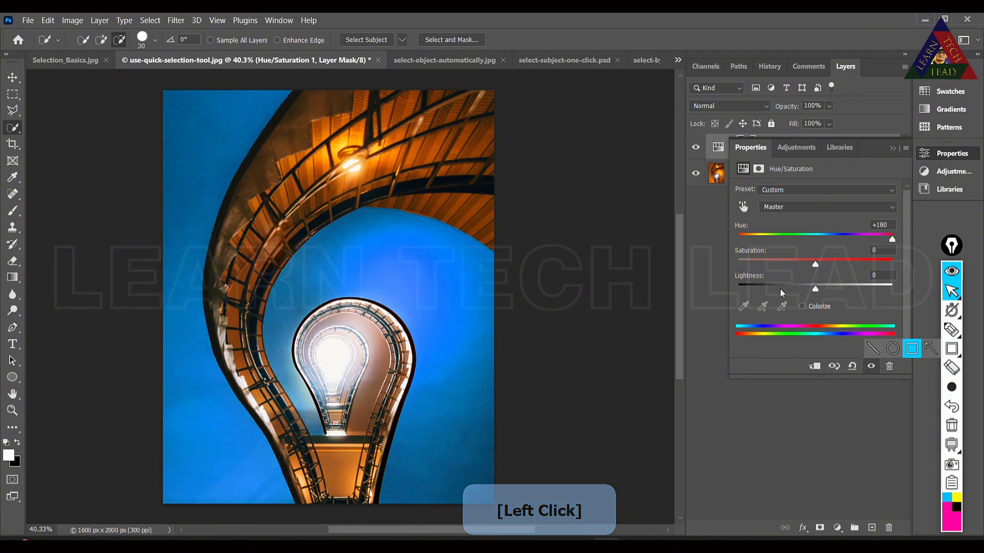
left_click(892, 148)
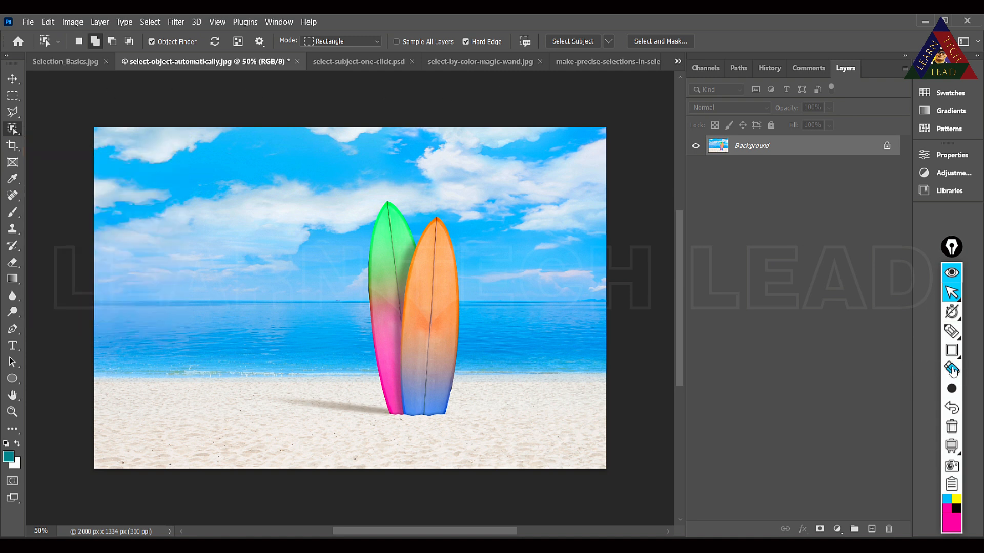
left_click(952, 350)
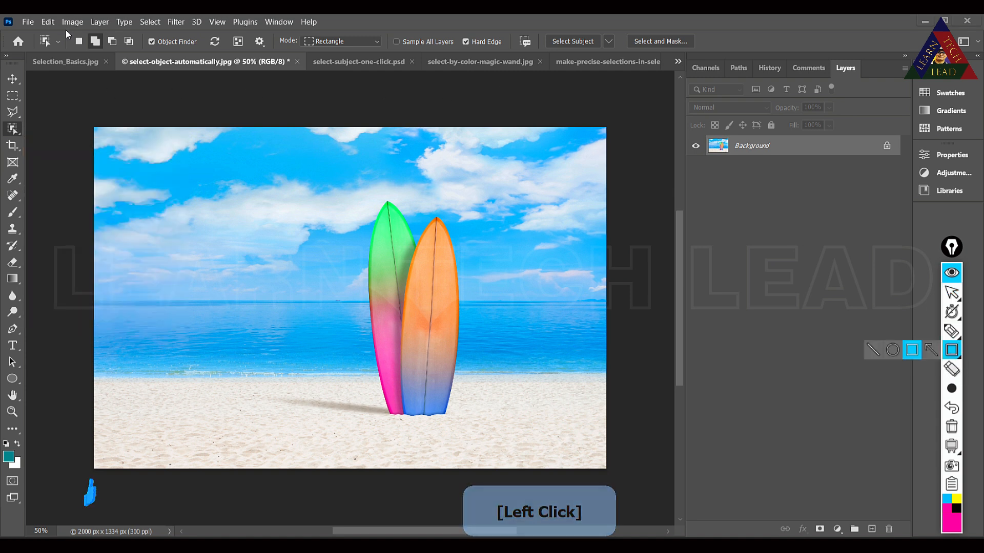
mouse_move(65, 30)
left_mouse_down()
mouse_move(69, 45)
mouse_move(161, 49)
mouse_move(702, 52)
left_mouse_up()
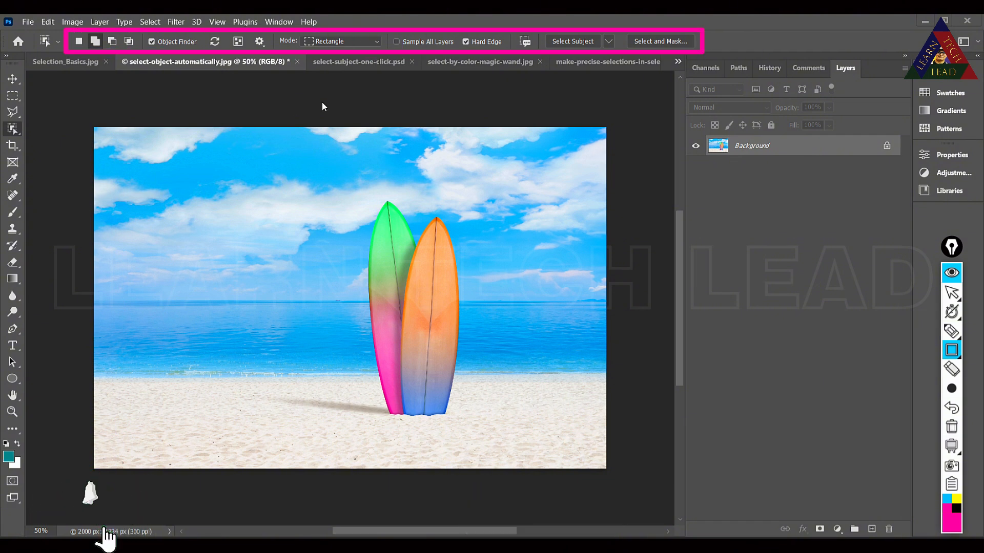
left_click(950, 369)
left_click(702, 43)
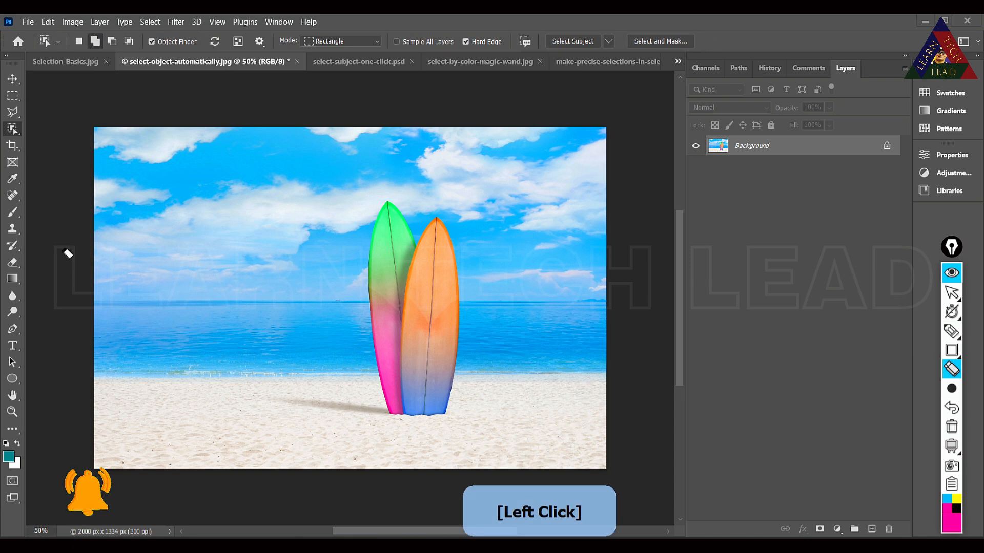
left_click(951, 292)
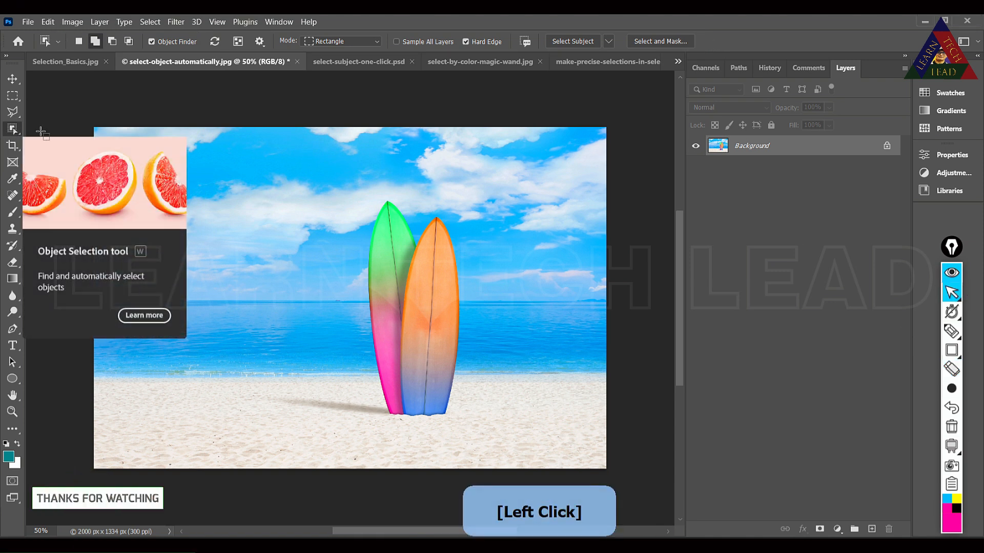
Step: Select both surfboards in select-object-automatically.jpg using the Object Selection tool with Object Finder enabled
left_click(13, 129)
left_click(65, 129)
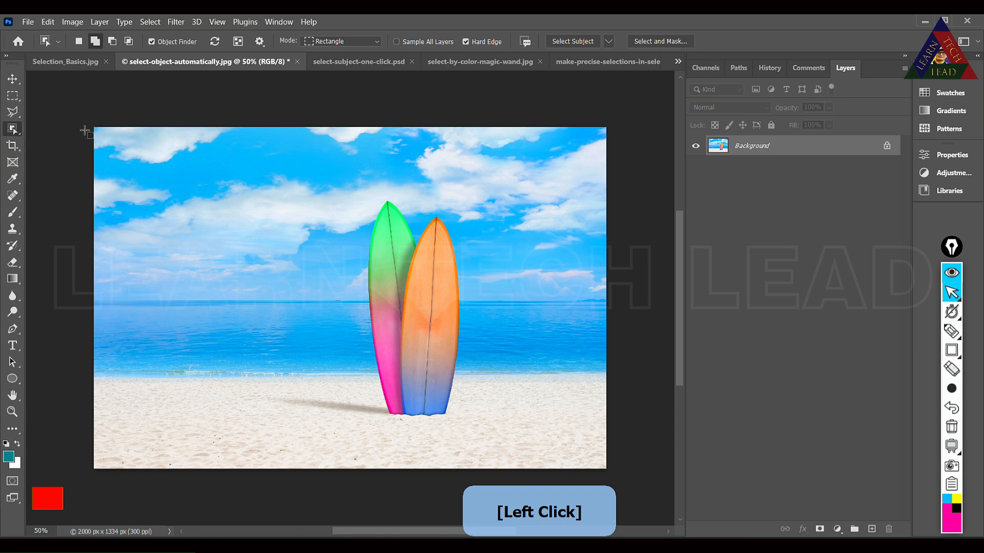
left_click(165, 45)
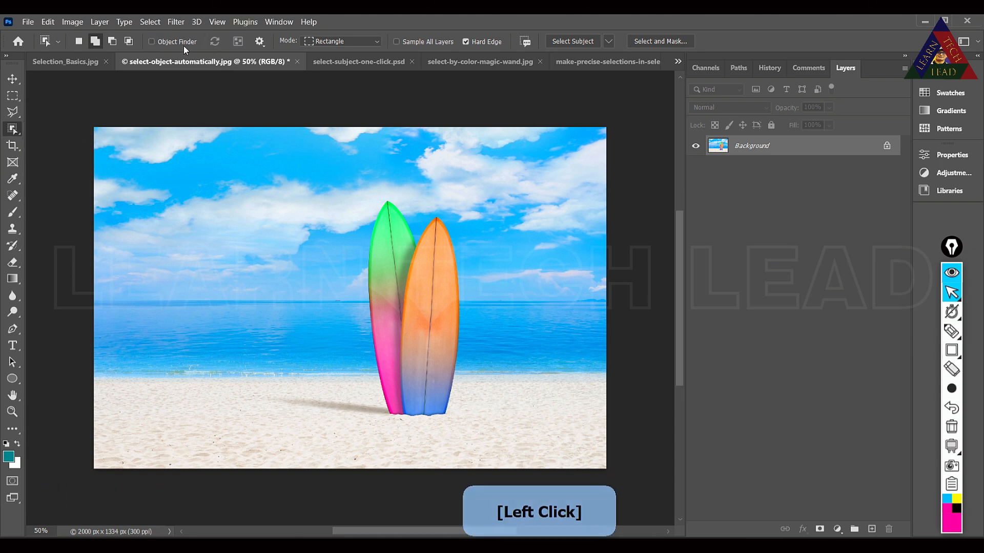
left_click(150, 42)
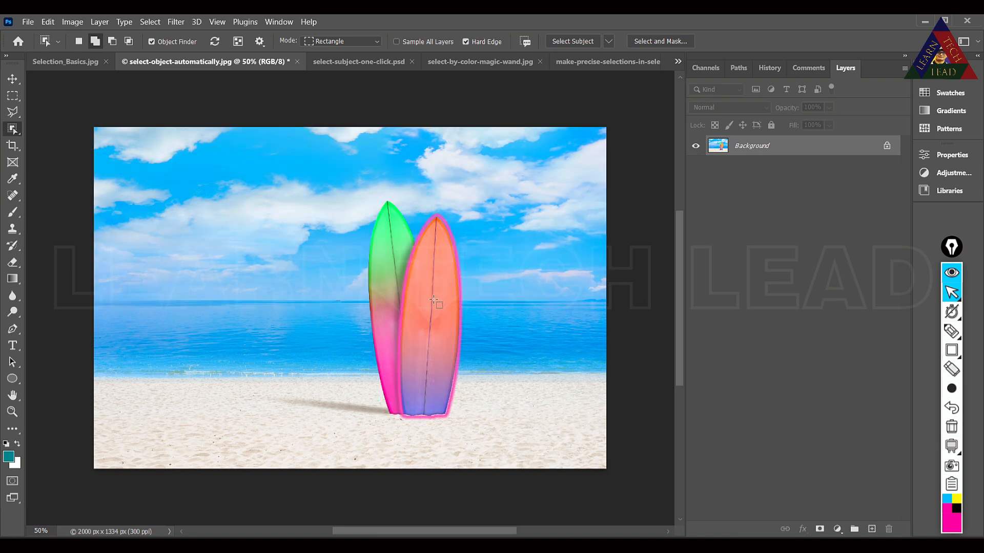
left_click_drag(410, 264, 432, 290)
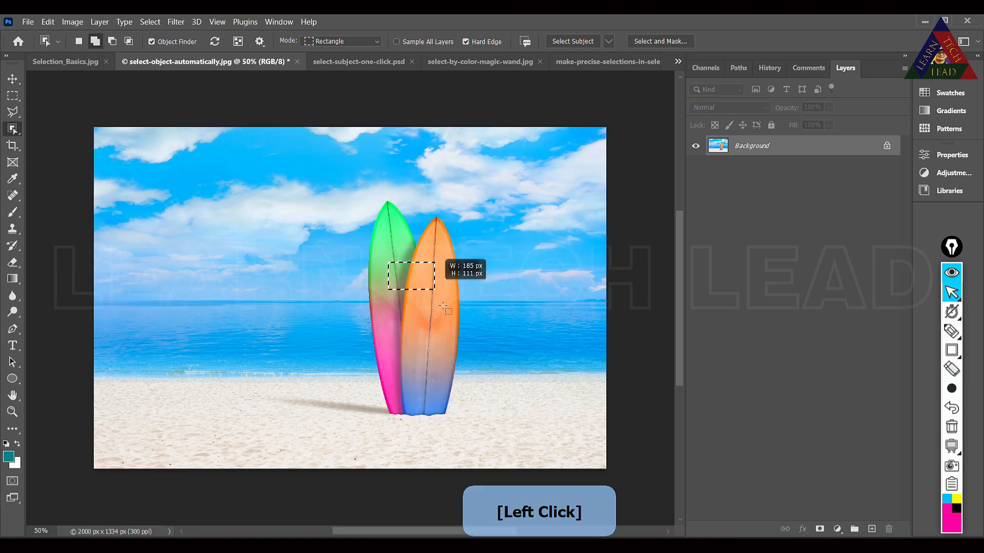
left_click(395, 249)
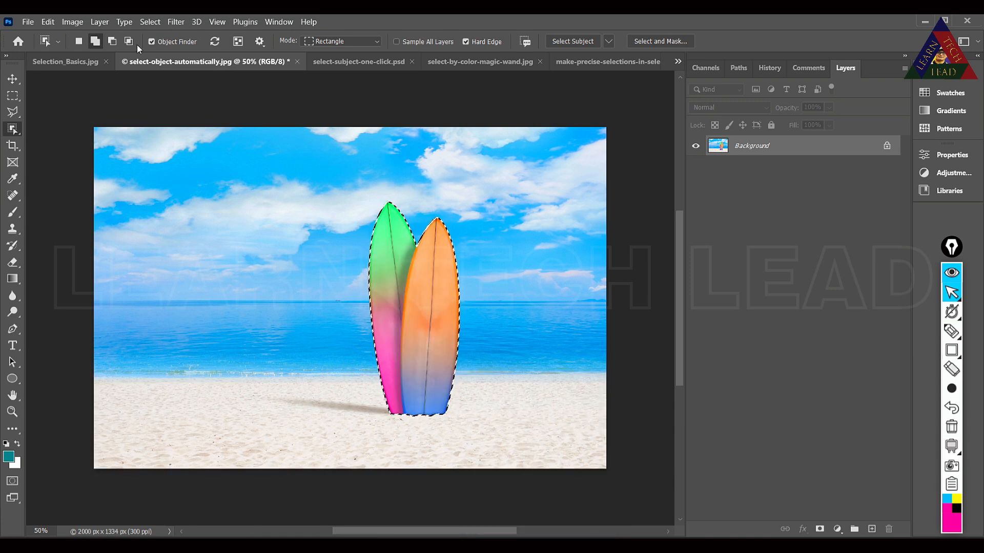
Step: Turn off Object Finder, deselect, and reselect both surfboards by framing them in Rectangle mode
left_click(148, 43)
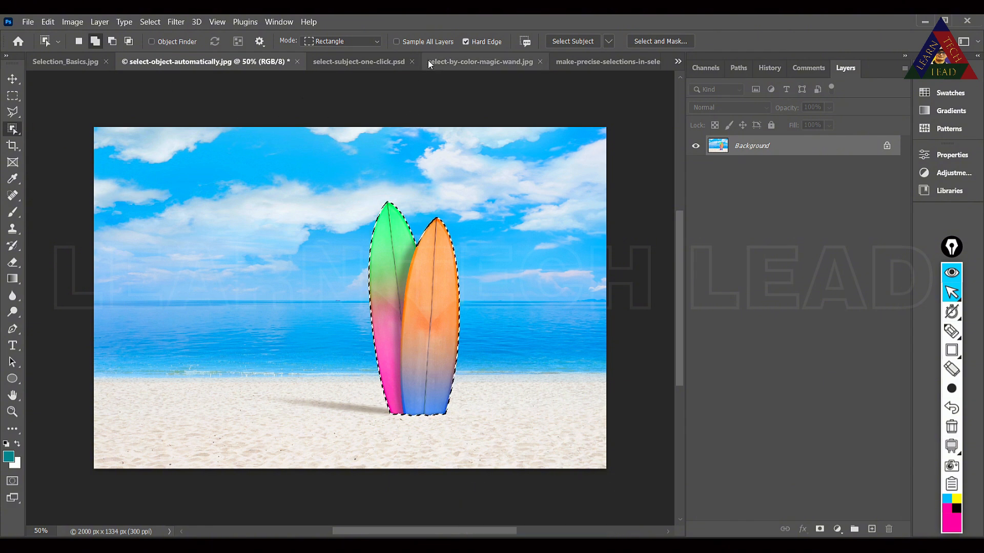
left_click(379, 43)
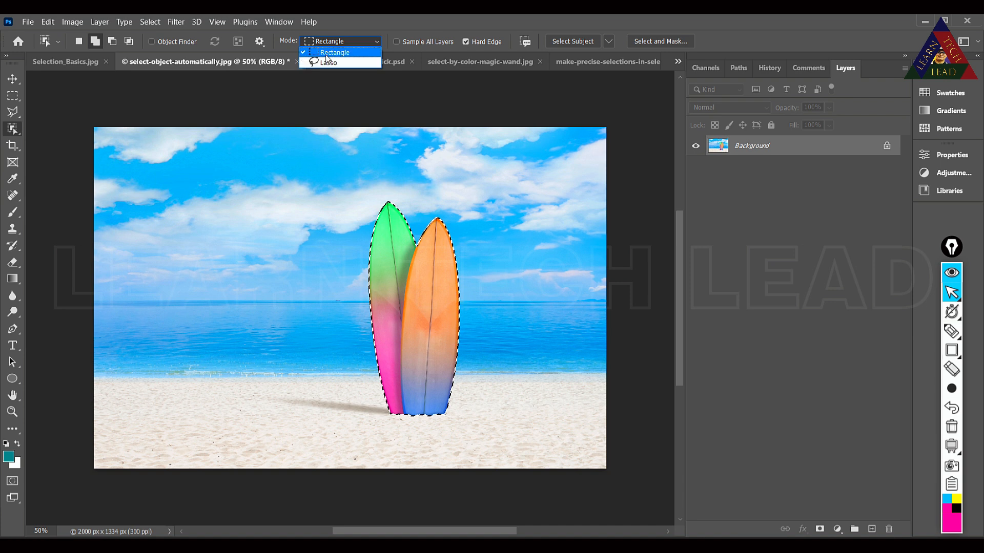
left_click(320, 52)
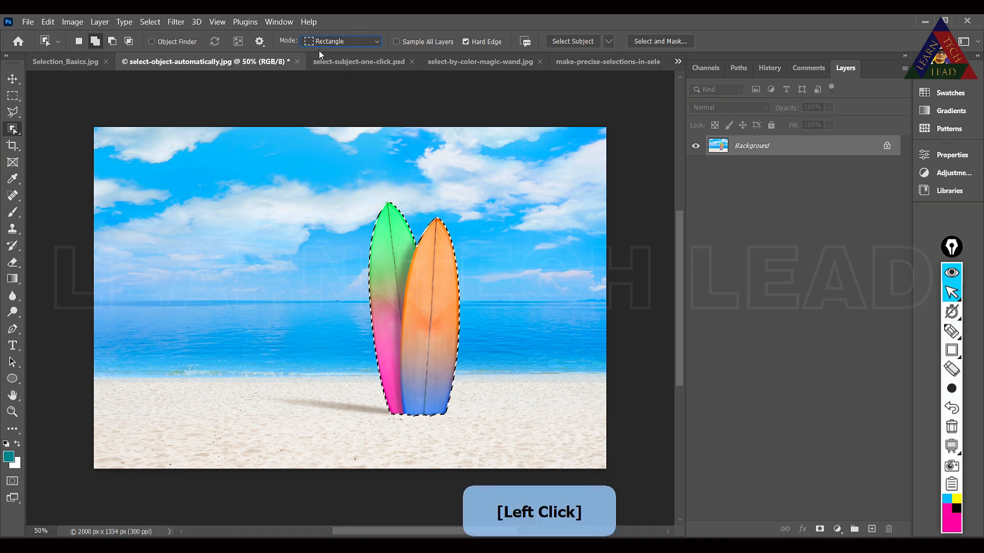
left_click(154, 22)
left_click(167, 46)
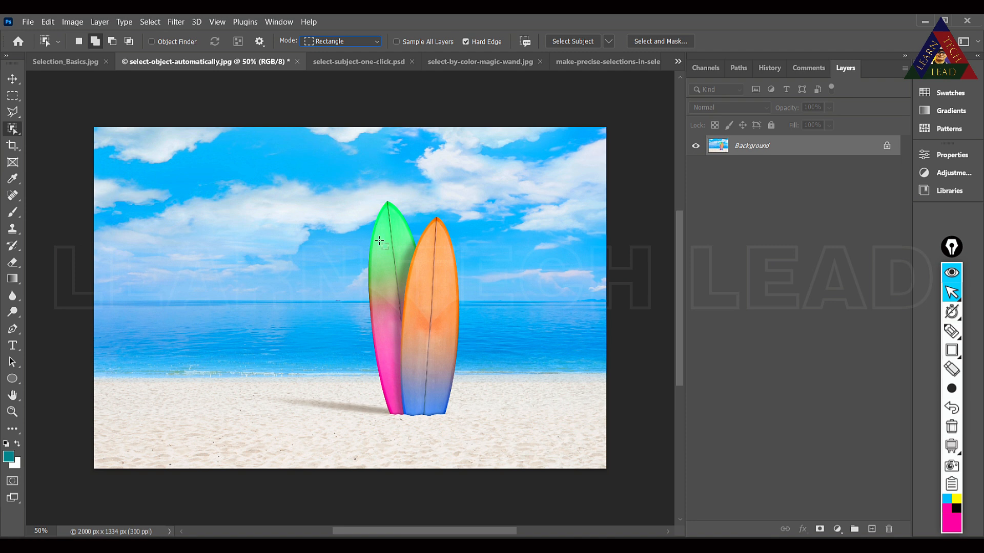
left_click_drag(363, 197, 467, 389)
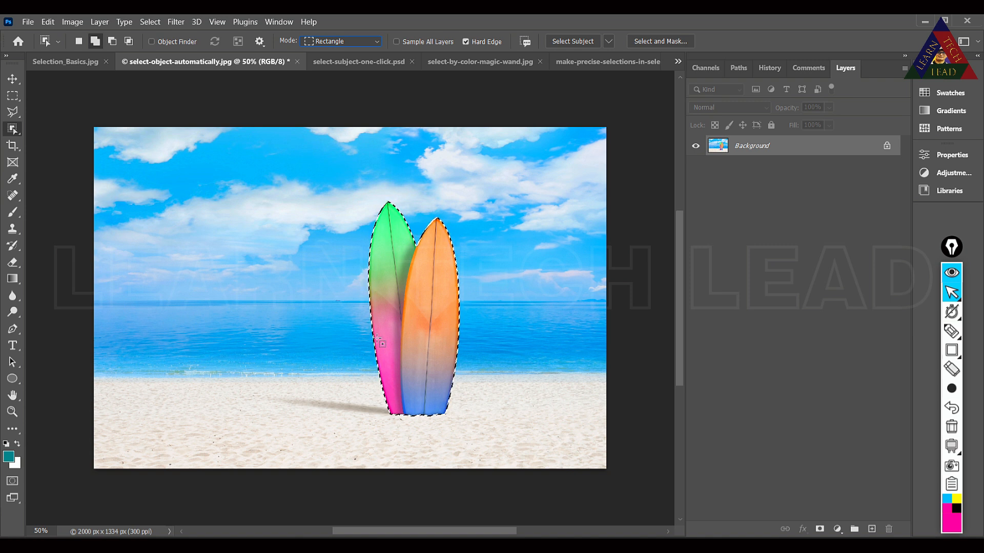
Step: Clear the selection, turn Object Finder back on, and reselect both surfboards with the Object Selection tool
left_click(151, 22)
left_click(163, 46)
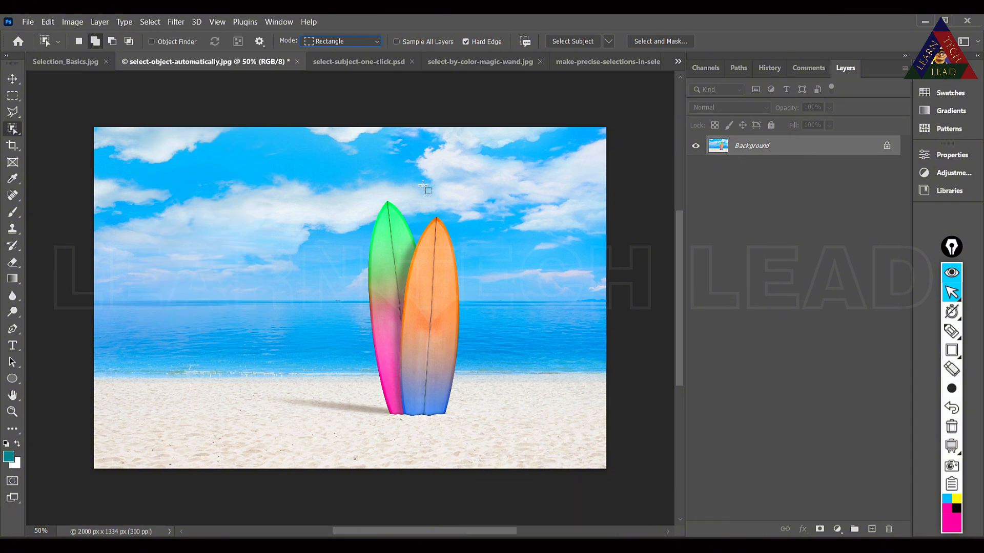
left_click(151, 42)
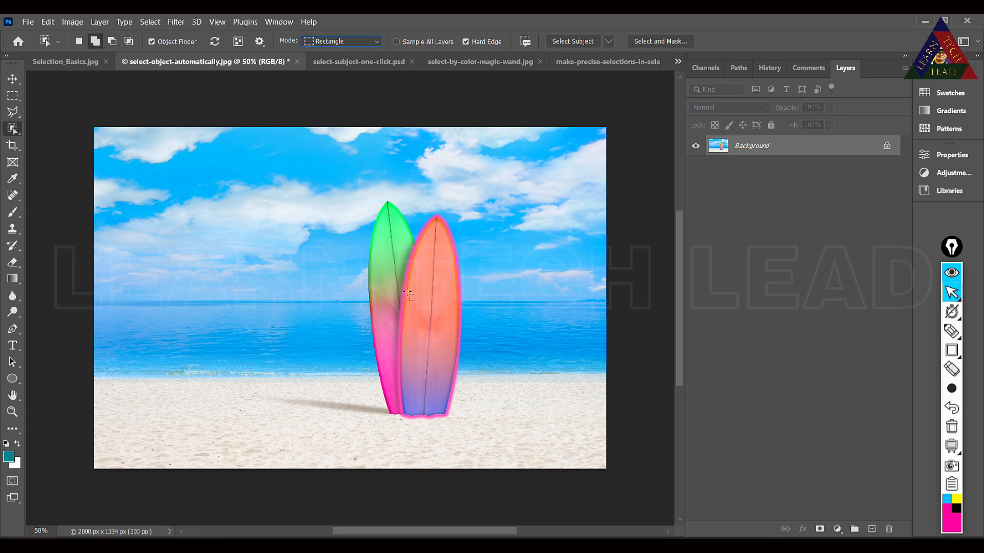
left_click_drag(388, 264, 451, 321)
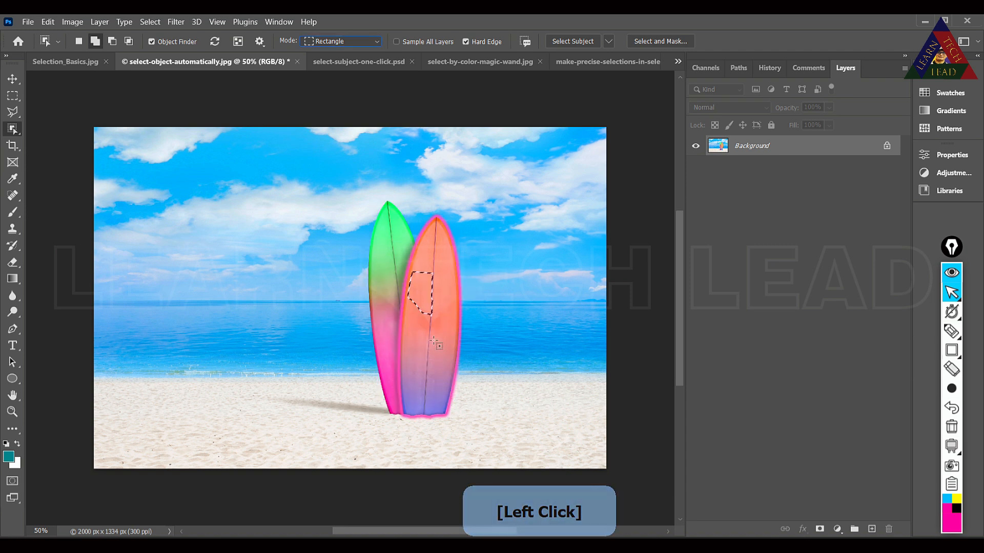
left_click(380, 233)
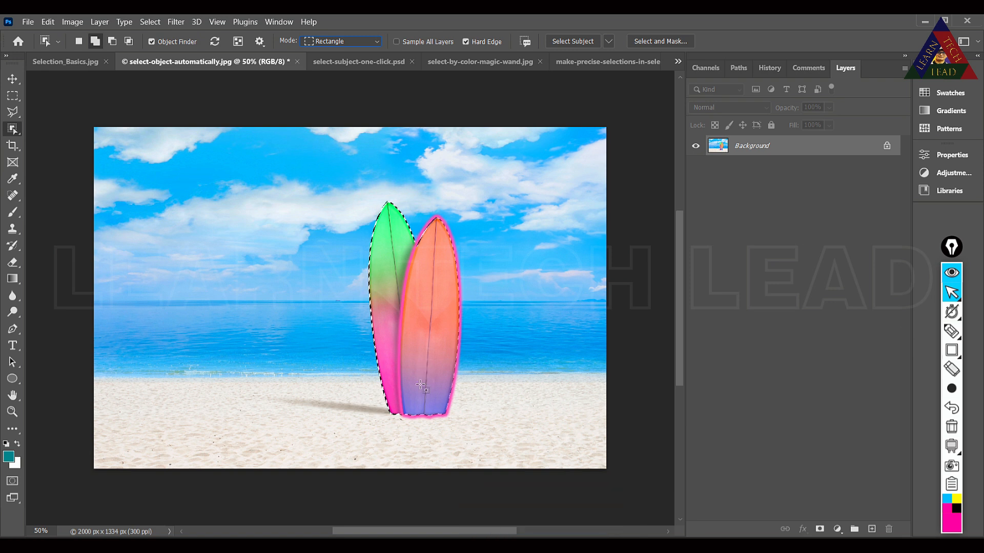
Step: Add a Hue/Saturation adjustment layer to the selected surfboards with saturation +64
left_click(837, 528)
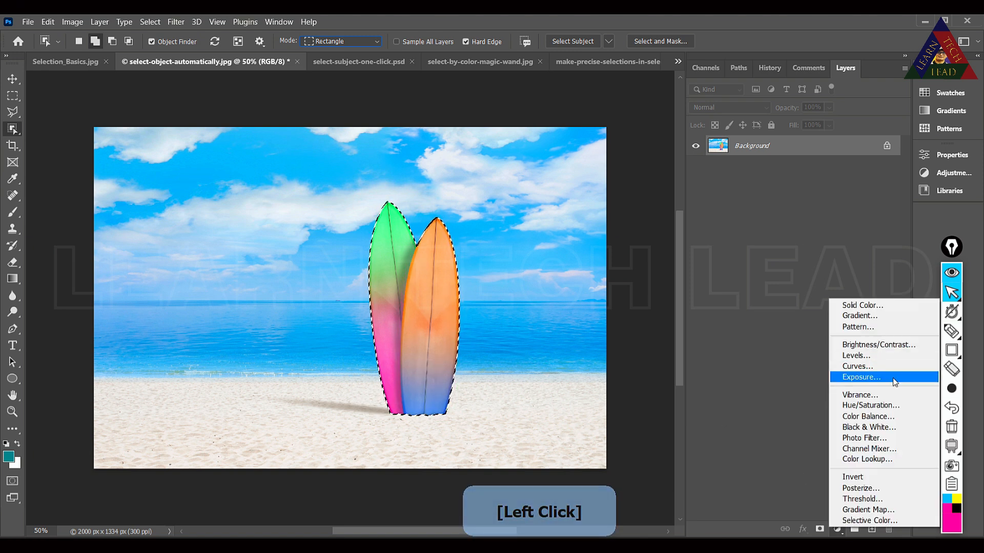
left_click(886, 405)
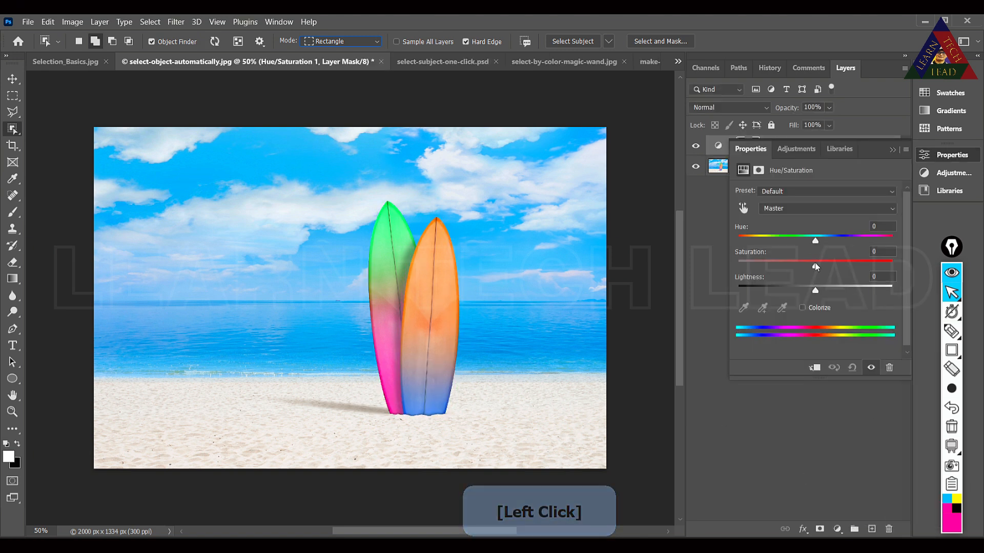
left_click_drag(815, 262, 865, 268)
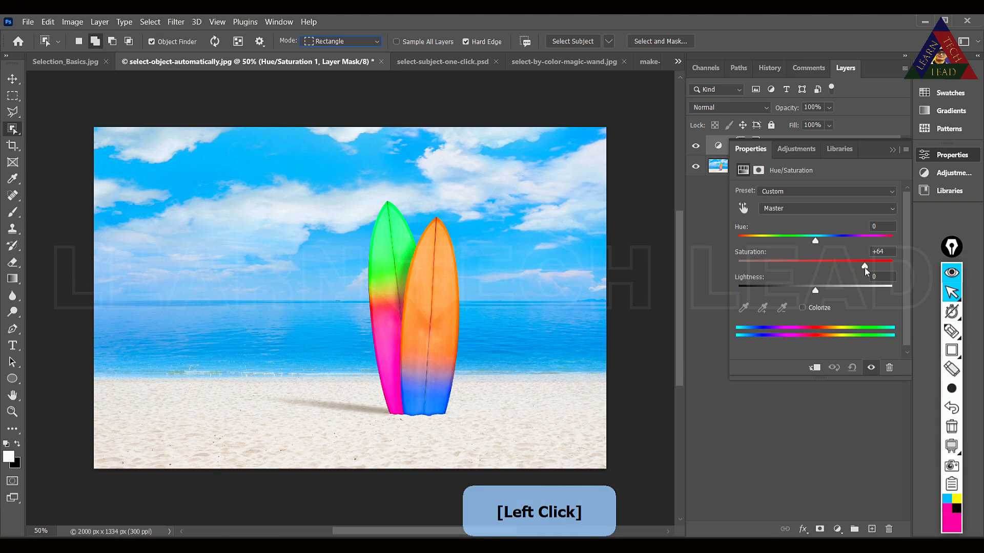
left_click(893, 150)
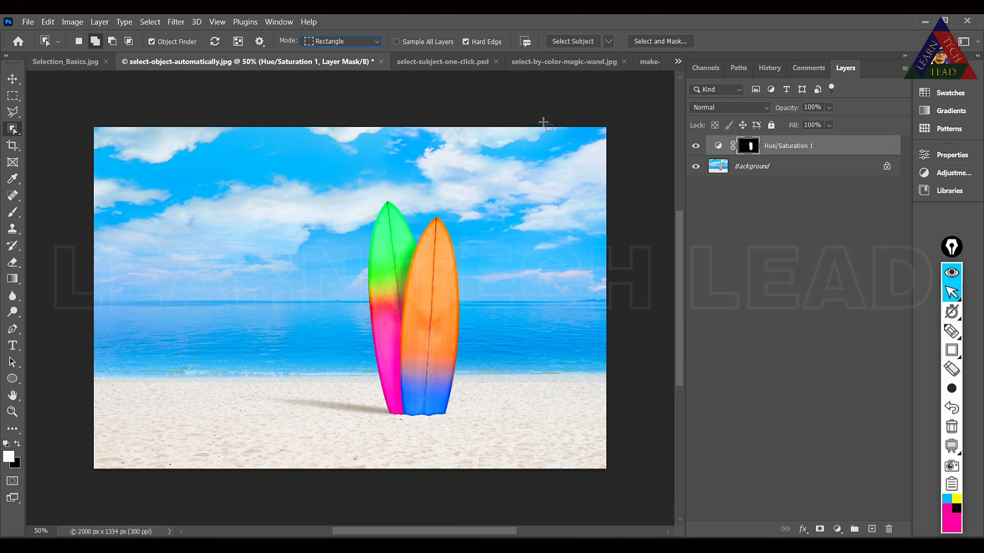
Step: Select the sky with Object Finder and add a Hue/Saturation adjustment layer to it with saturation +67
left_click(317, 164)
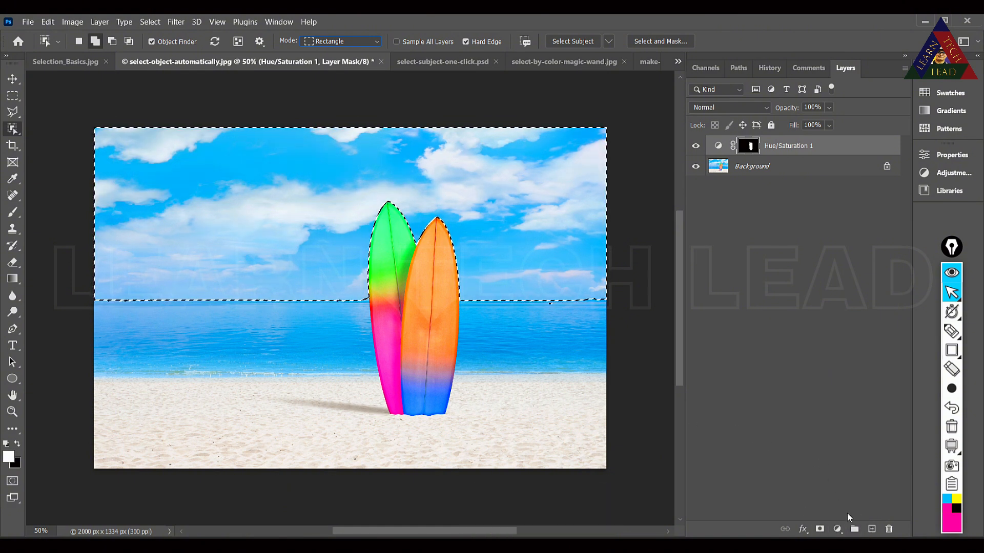
left_click(839, 530)
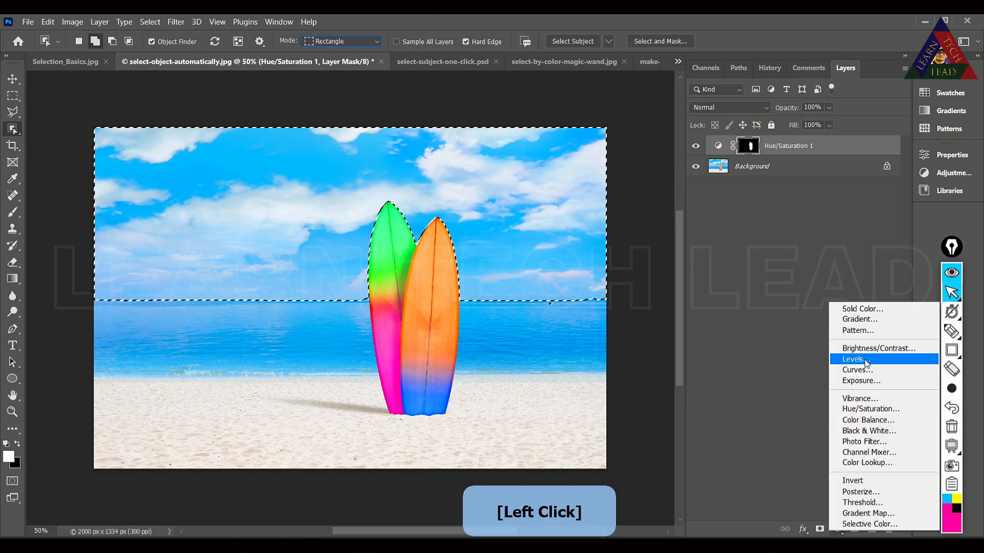
left_click(871, 408)
left_click_drag(830, 262, 866, 269)
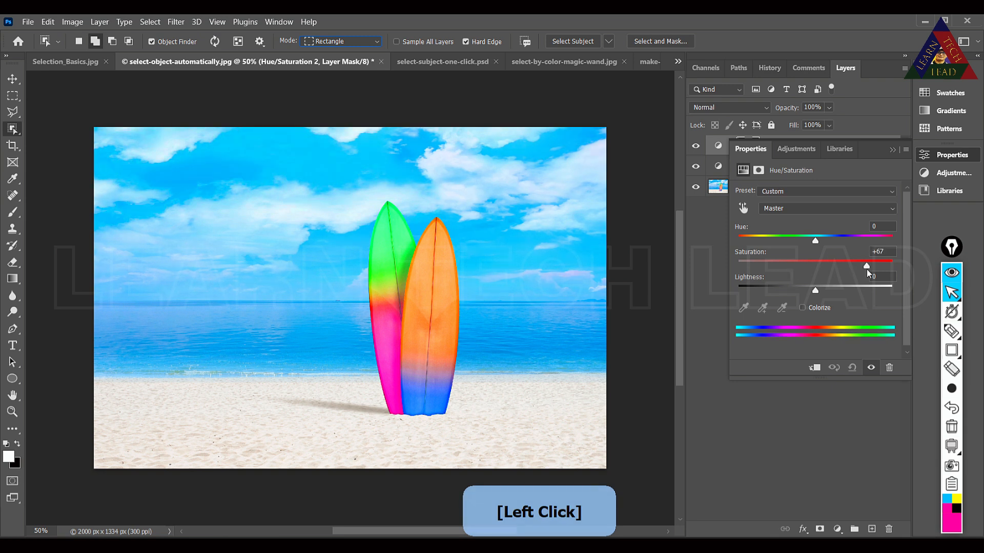
left_click(892, 150)
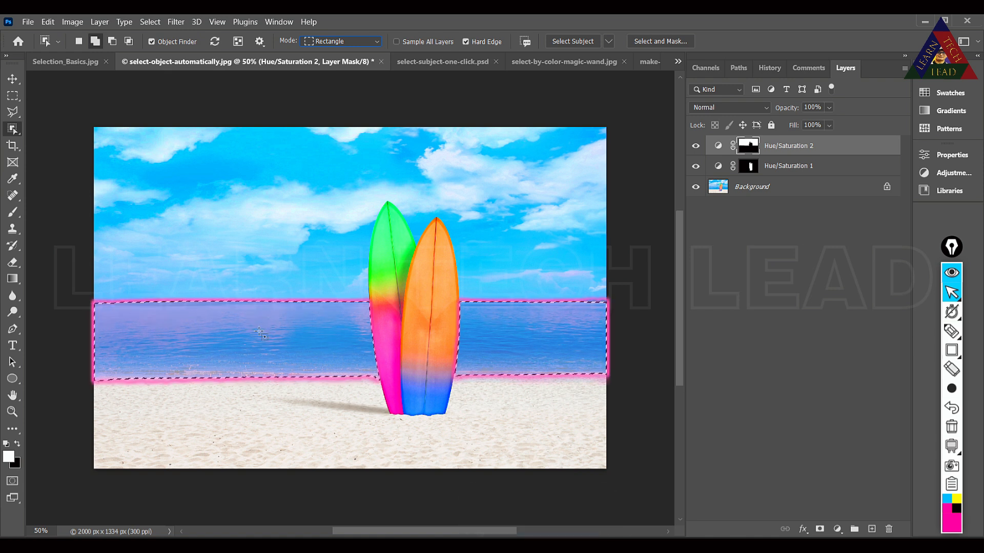
Step: Add a Hue/Saturation adjustment layer to the selected sea with saturation +35
left_click(836, 527)
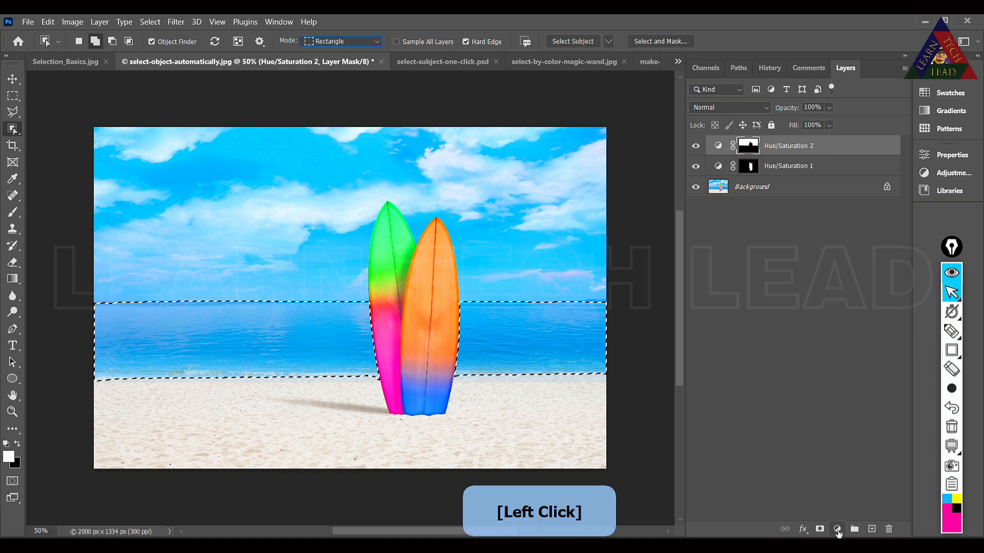
left_click(871, 408)
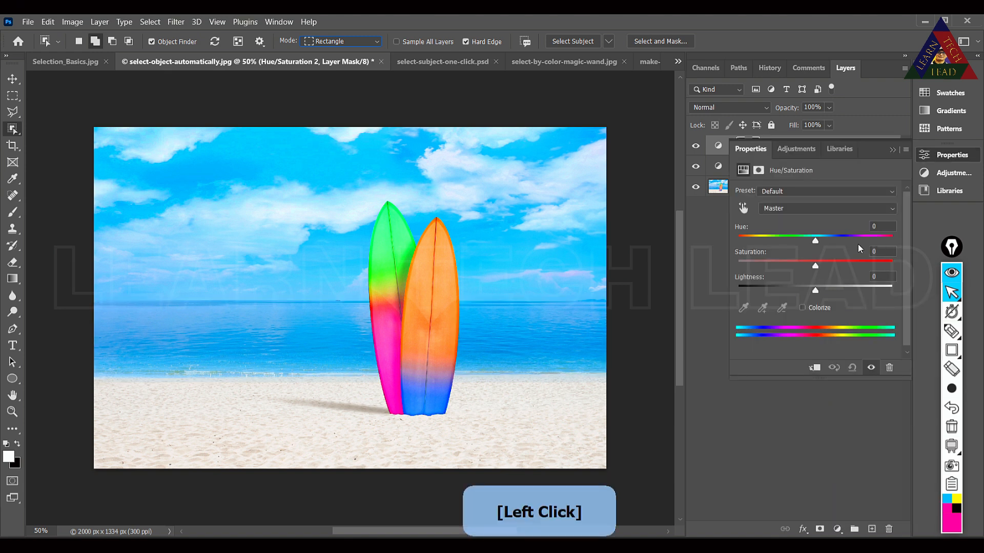
left_click_drag(828, 260, 844, 269)
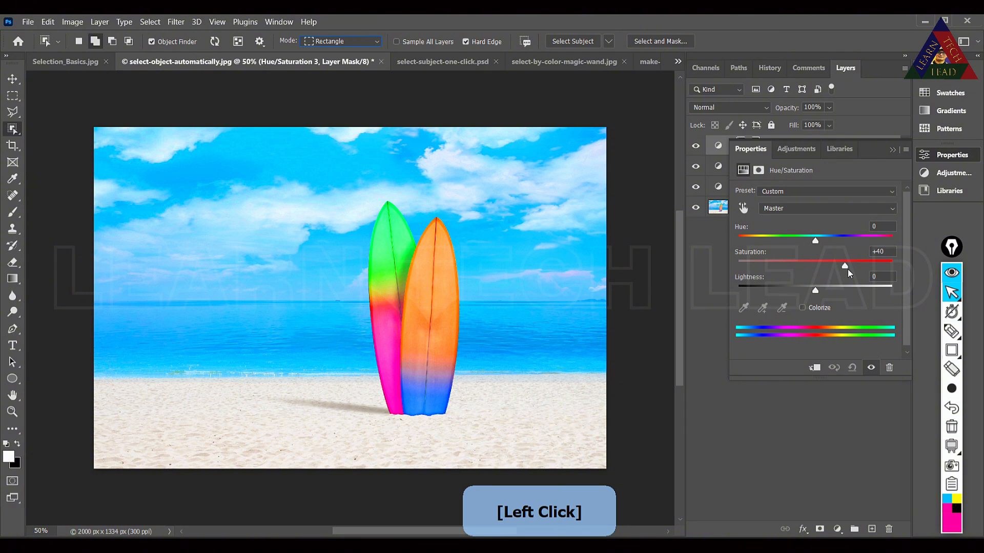
left_click_drag(831, 273, 843, 268)
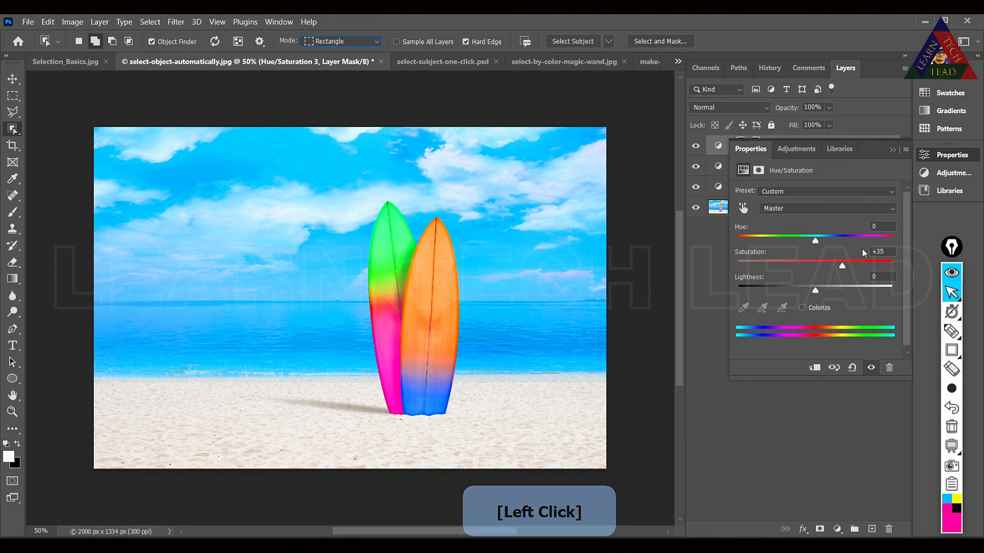
left_click(890, 151)
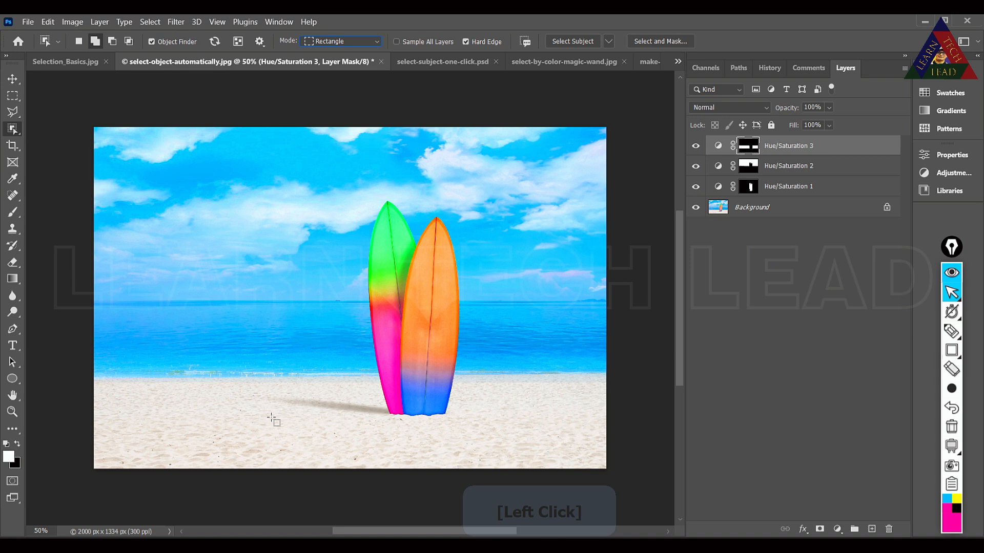
Step: Select the beach sand and add a Hue/Saturation adjustment layer that raises its saturation
left_click(270, 423)
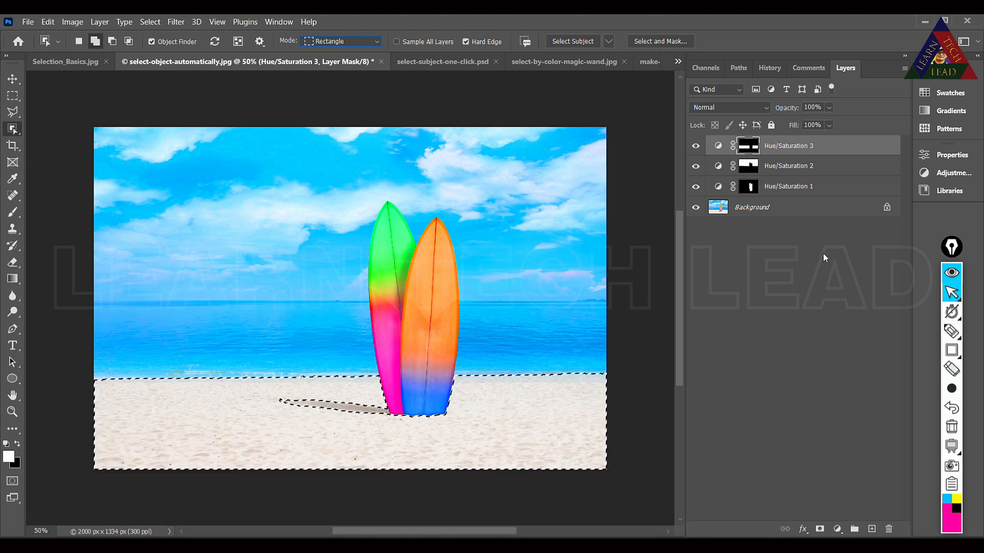
left_click(837, 528)
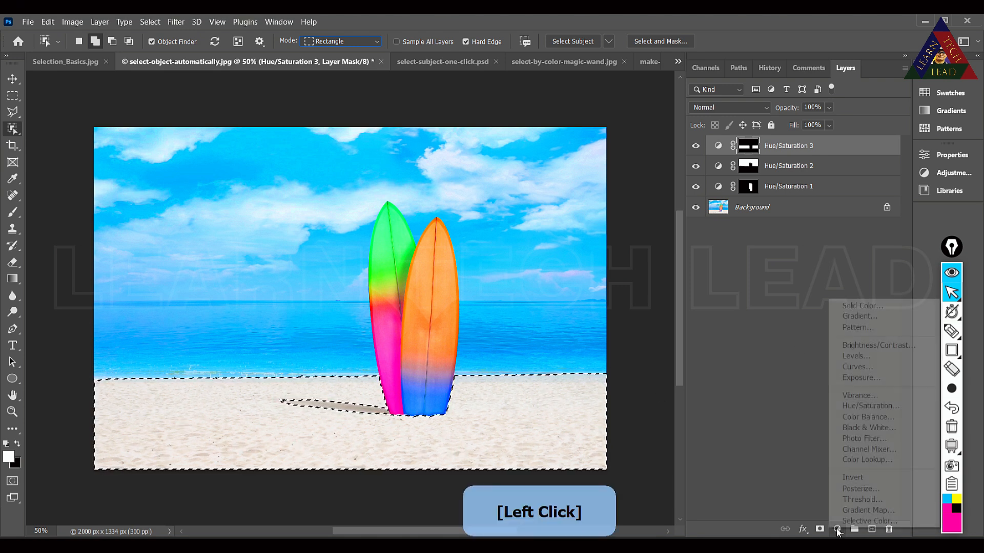
left_click(871, 407)
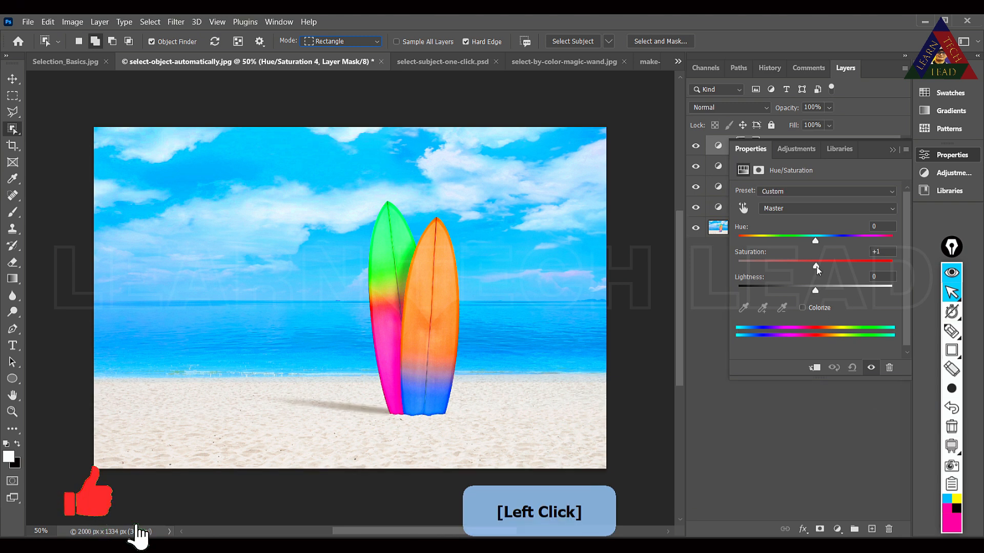
left_click_drag(816, 266, 838, 243)
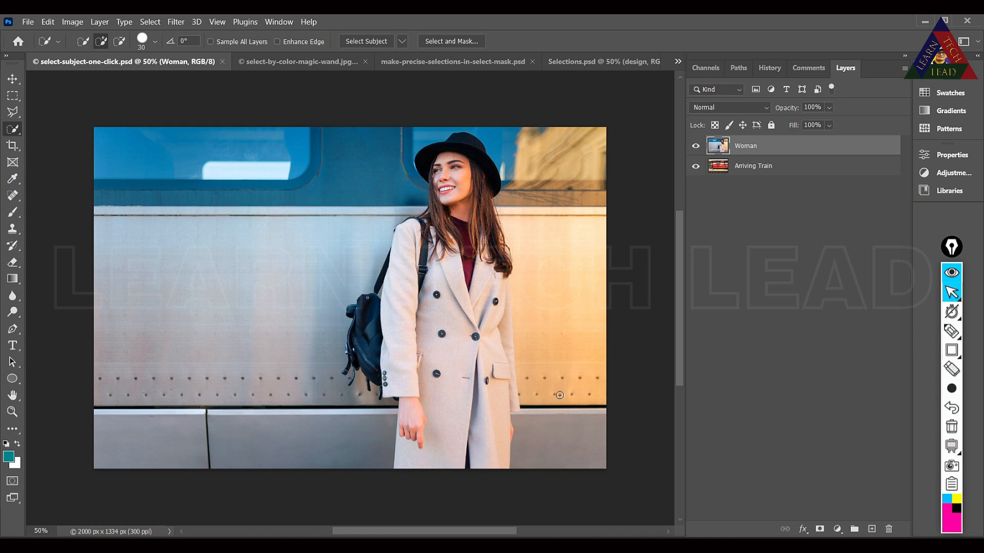
Step: Select the woman in select-subject-one-click.psd with the Subject command, and then clear the selection
left_click(151, 23)
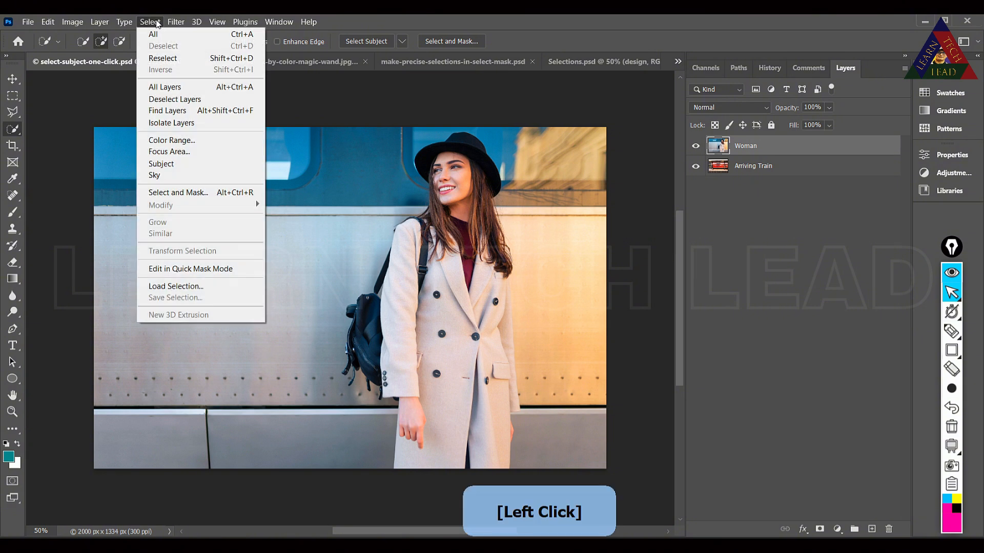
left_click(161, 164)
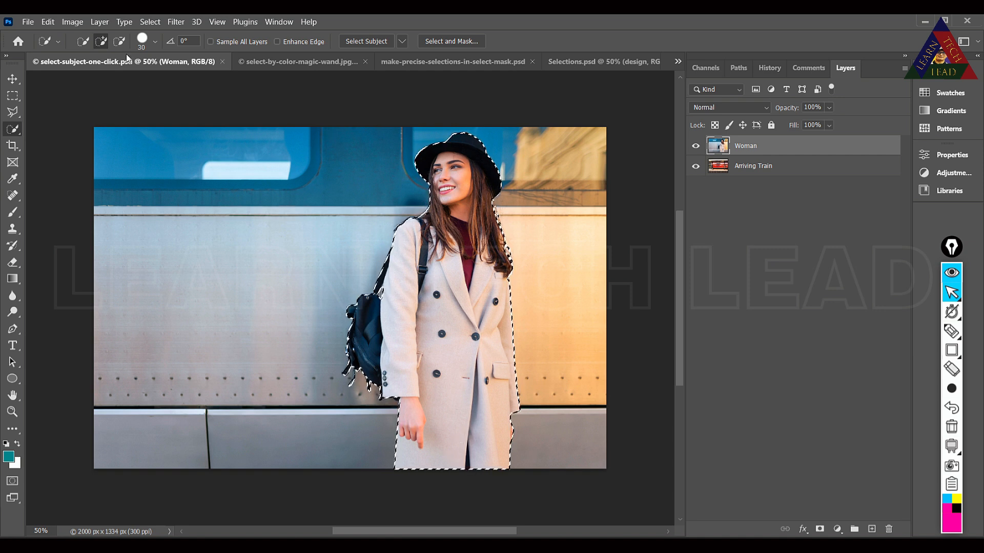
left_click(150, 21)
left_click(164, 45)
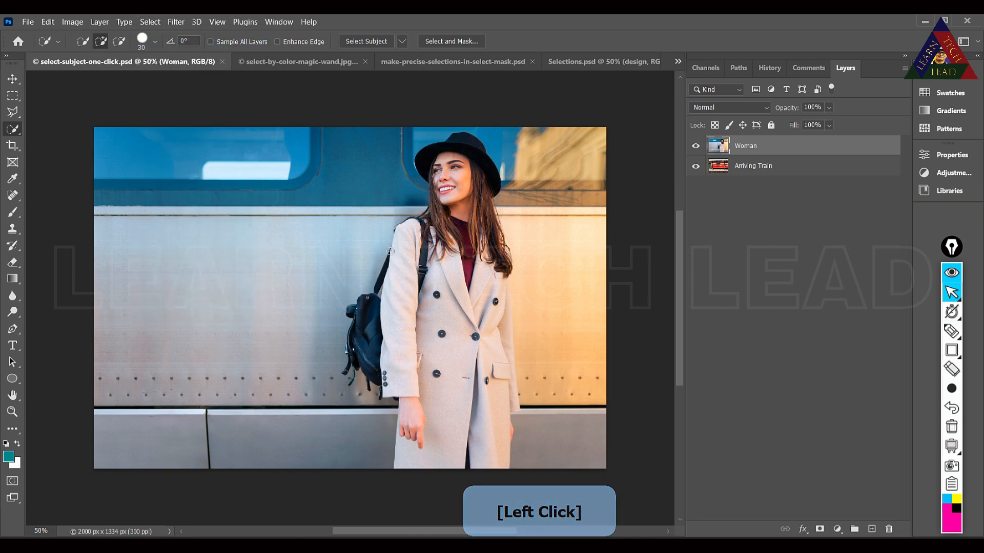
Step: Select the woman using the Quick Selection tool's Select Subject function with Device (Quicker results) processing
left_click(13, 129)
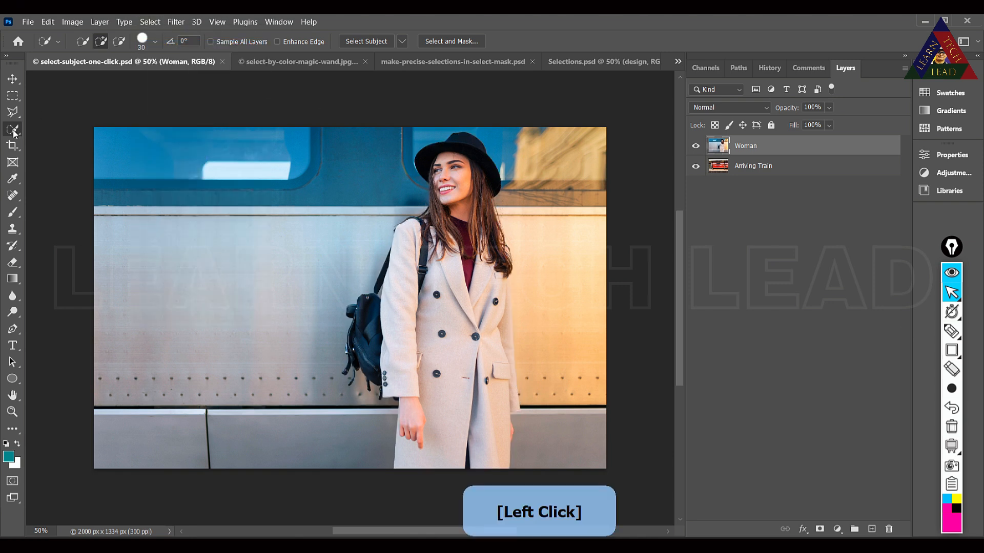
left_click(64, 140)
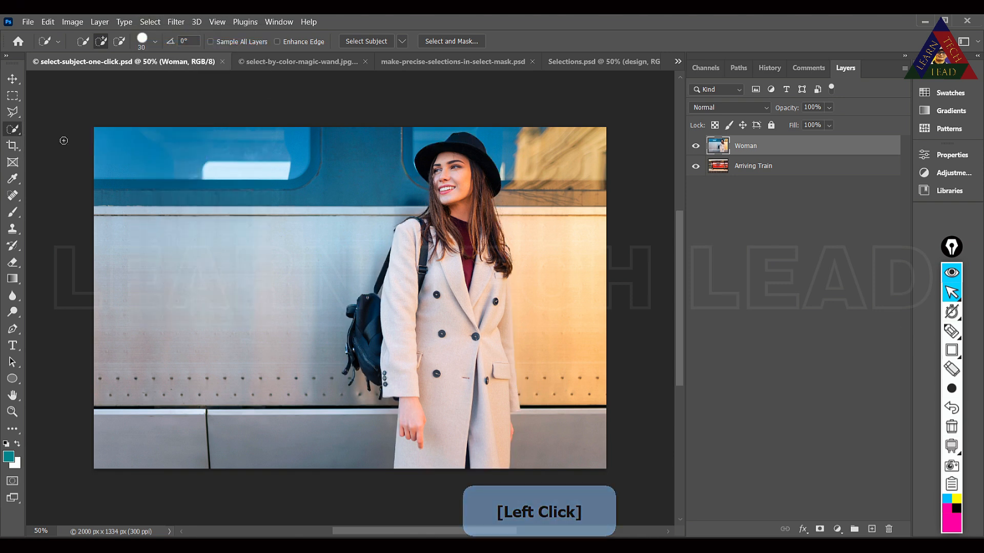
left_click(402, 44)
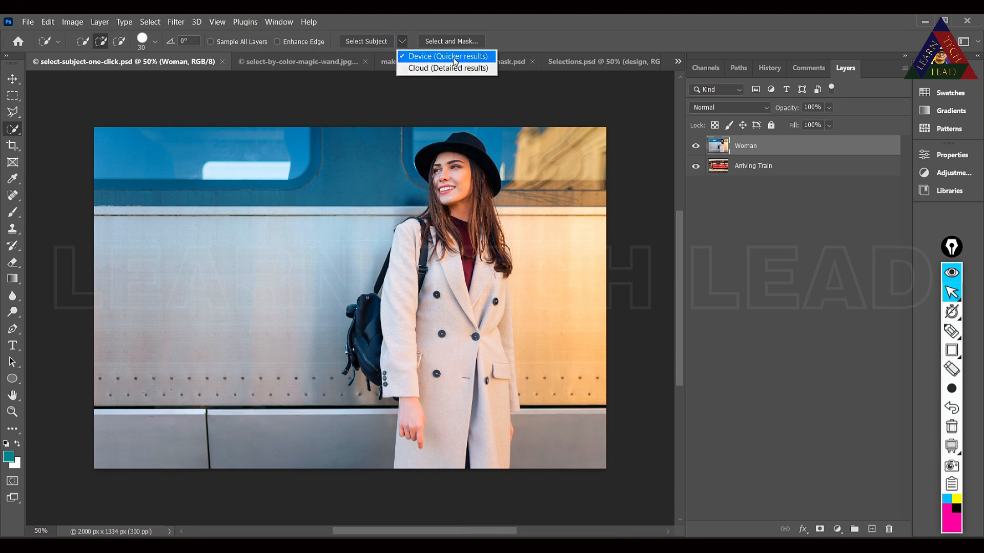
left_click(361, 42)
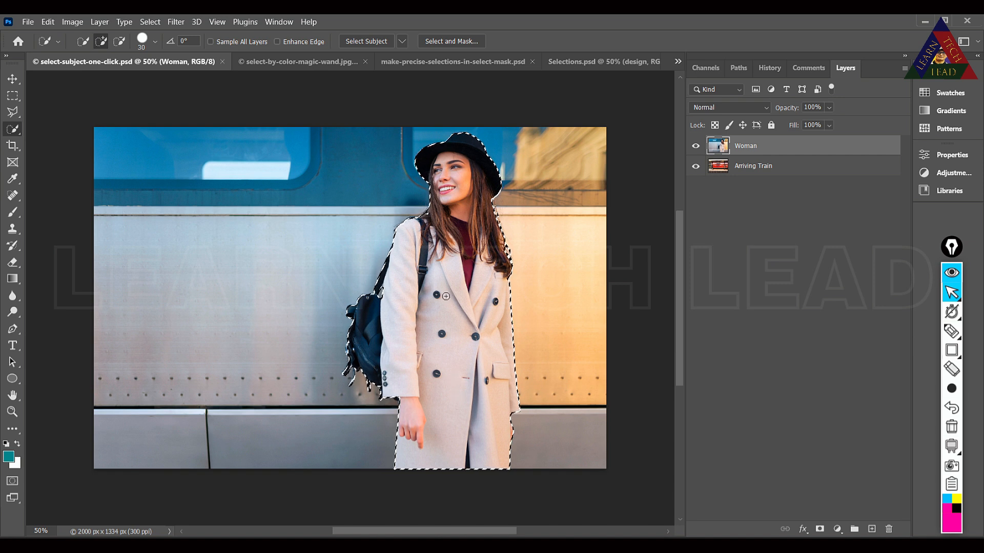
Step: Add small spots on the train wall to the selection with the Quick Selection tool, then deselect everything
left_click(309, 228)
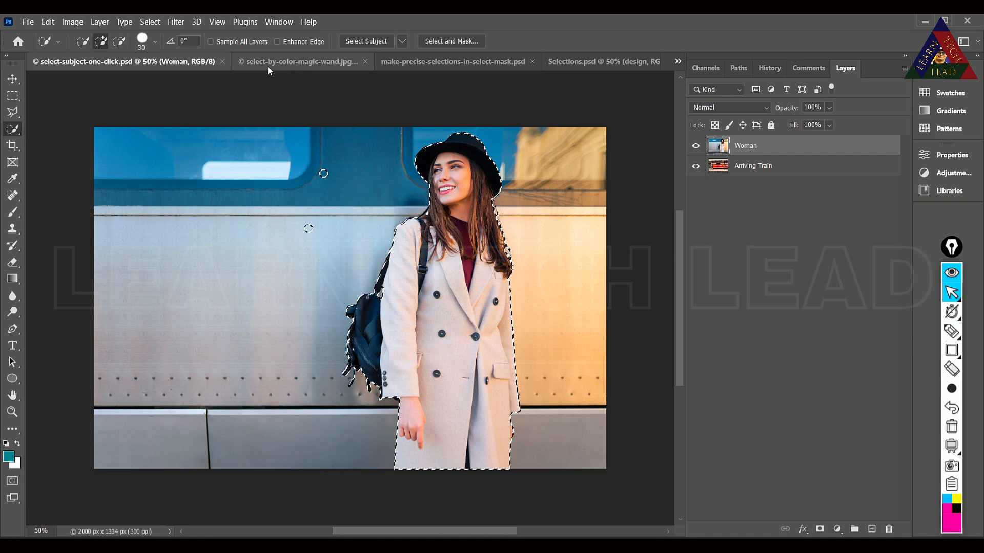
left_click(78, 44)
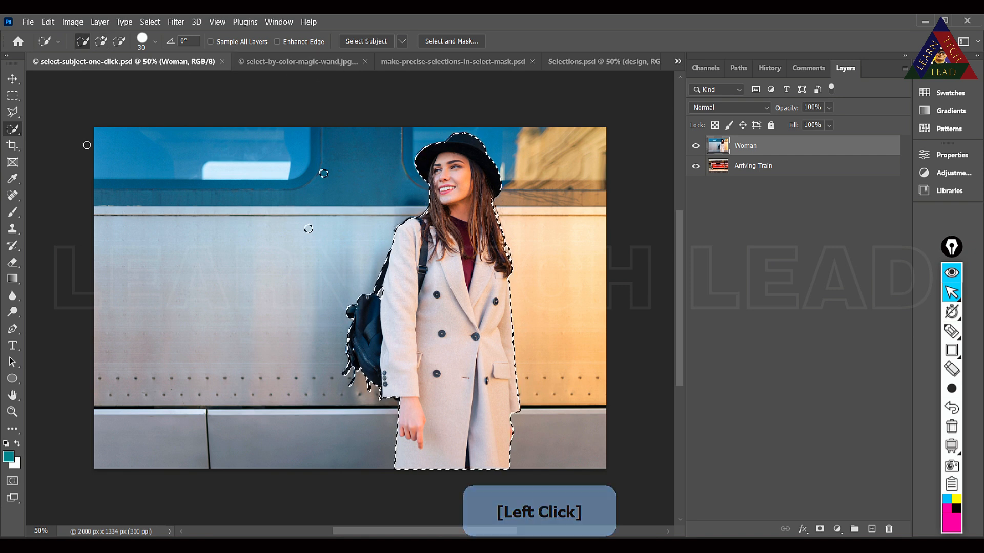
left_click(150, 21)
left_click(160, 45)
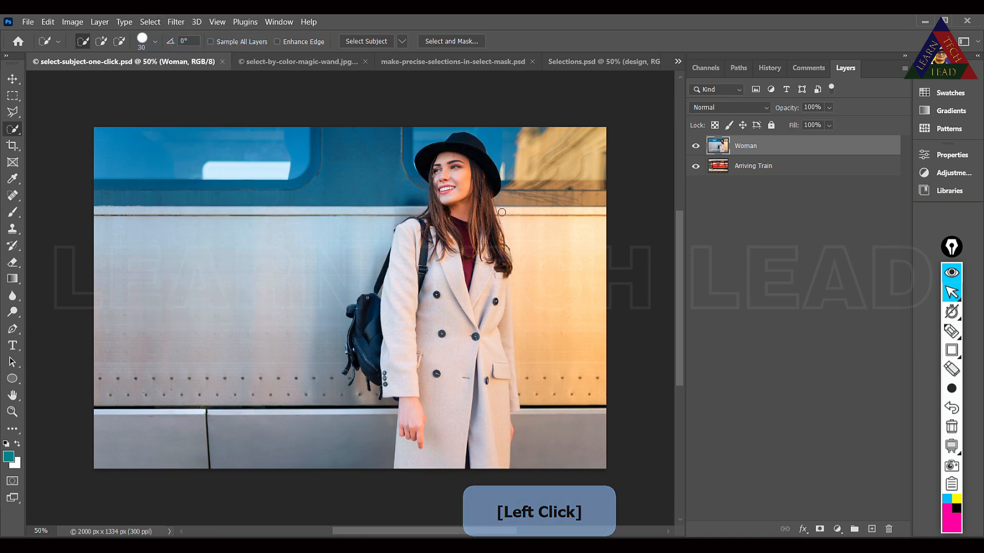
Step: Select the woman with the Select Subject function, discarding the current selection
left_click(155, 22)
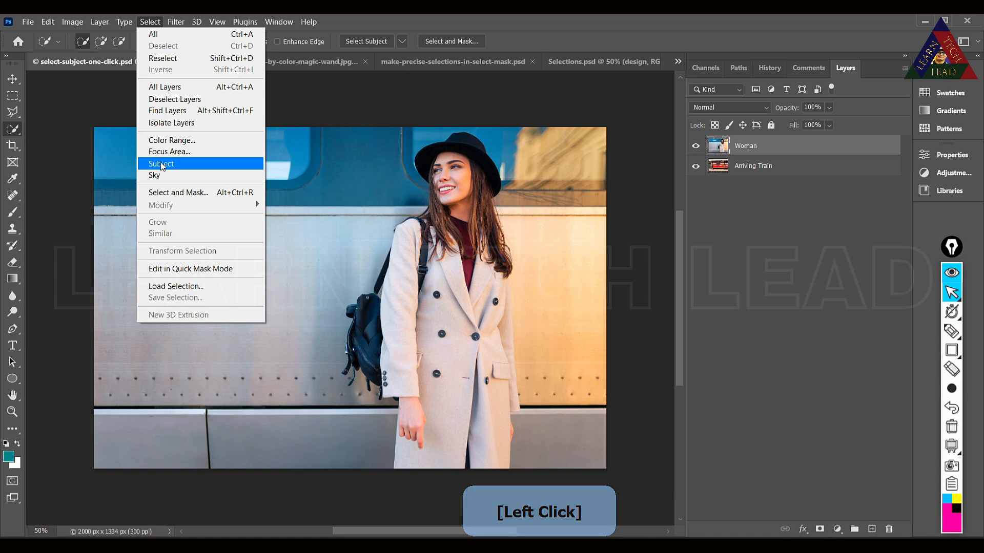
left_click(388, 19)
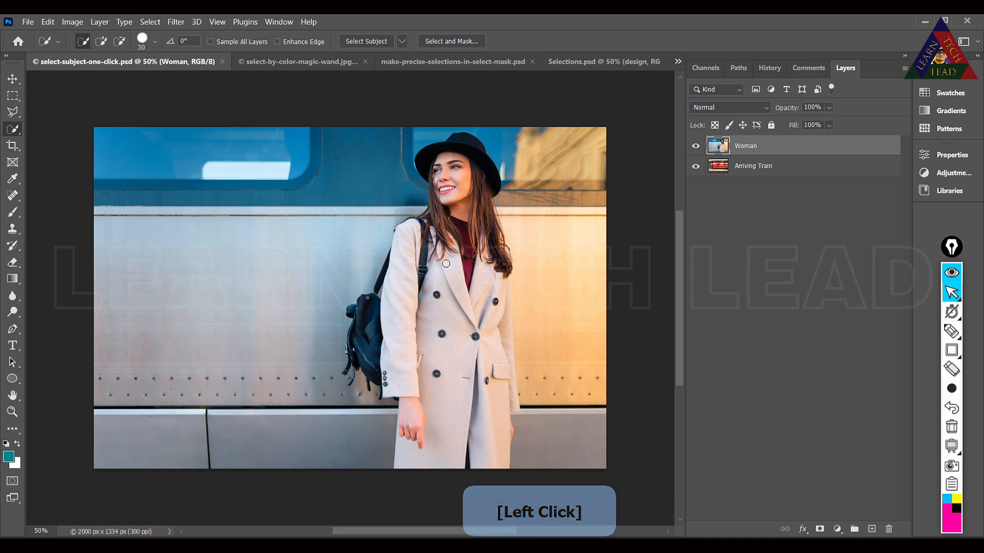
left_click(293, 227)
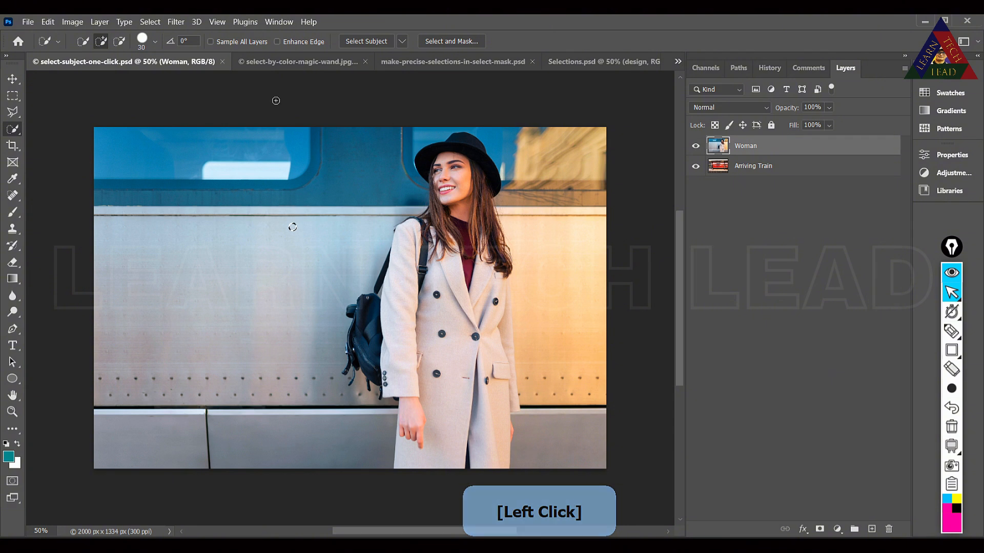
left_click(361, 42)
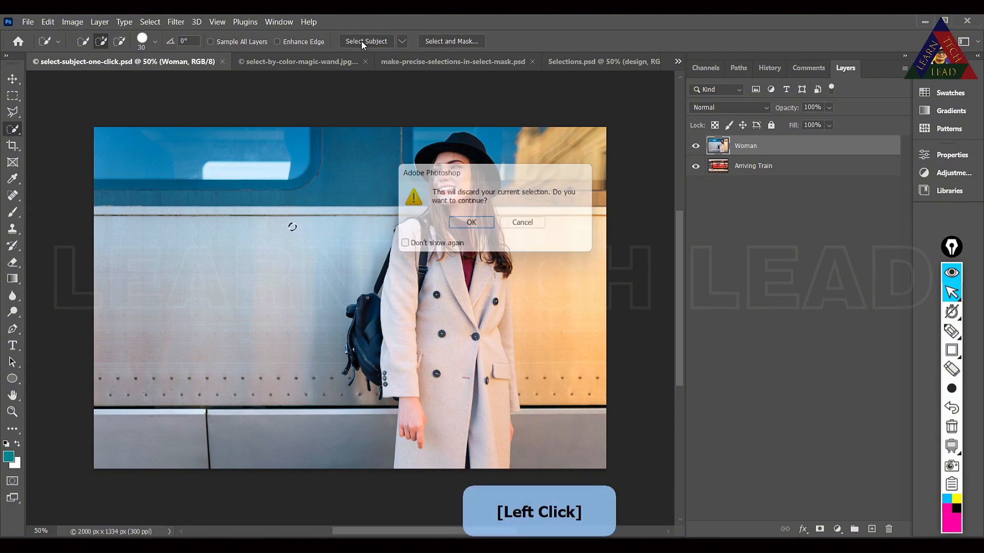
left_click(470, 225)
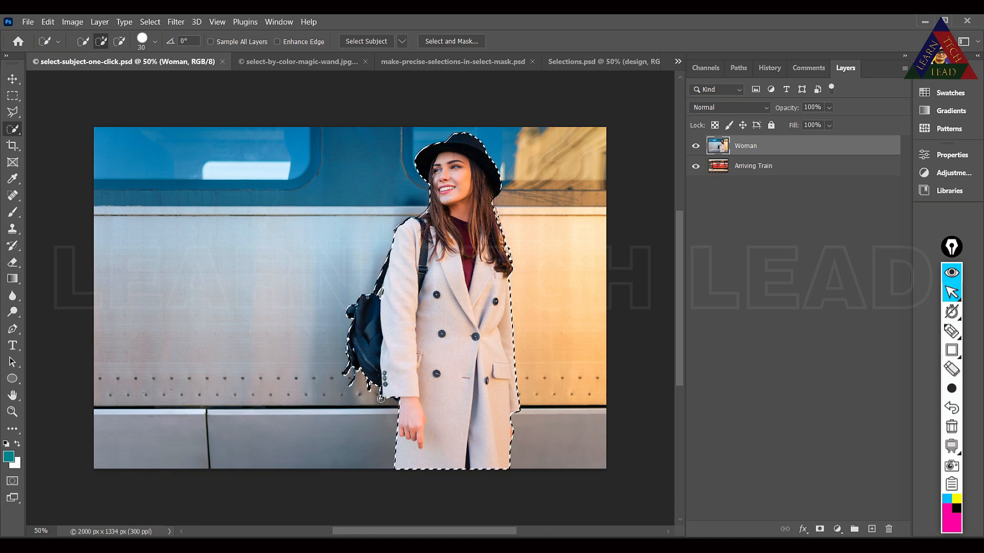
Step: Add a Hue/Saturation adjustment layer for the selected woman and raise its saturation slightly
left_click(837, 528)
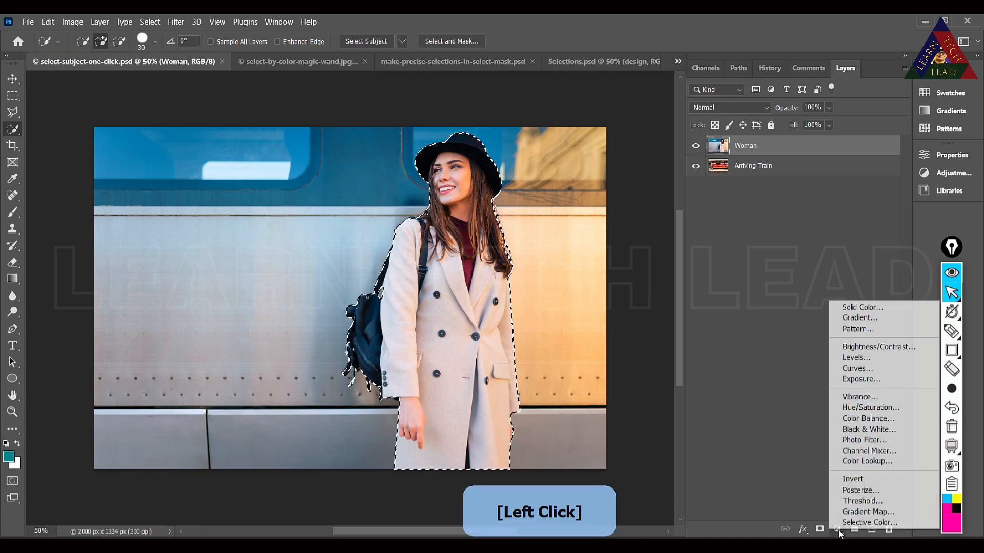
left_click(877, 408)
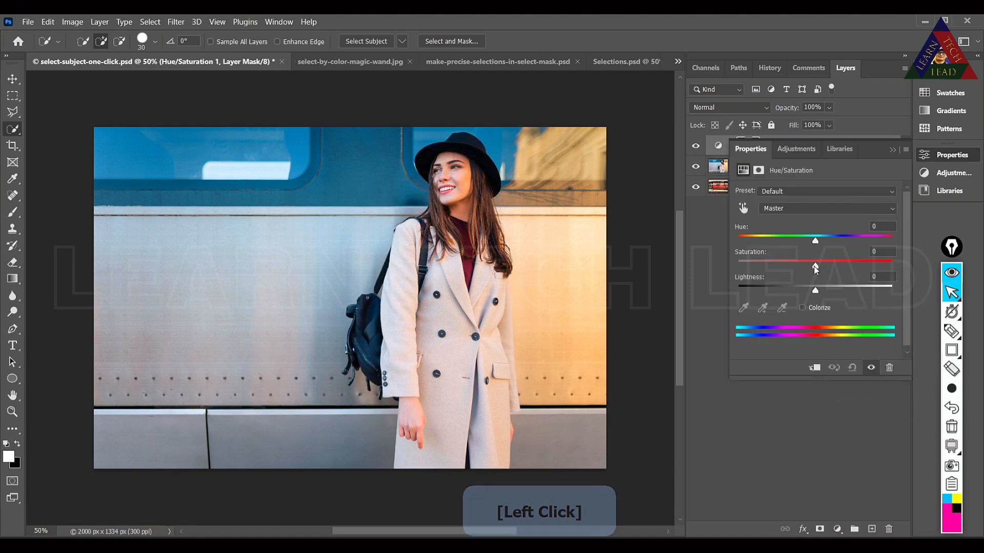
mouse_move(814, 266)
left_mouse_down()
mouse_move(856, 266)
mouse_move(837, 273)
mouse_move(833, 264)
left_mouse_up()
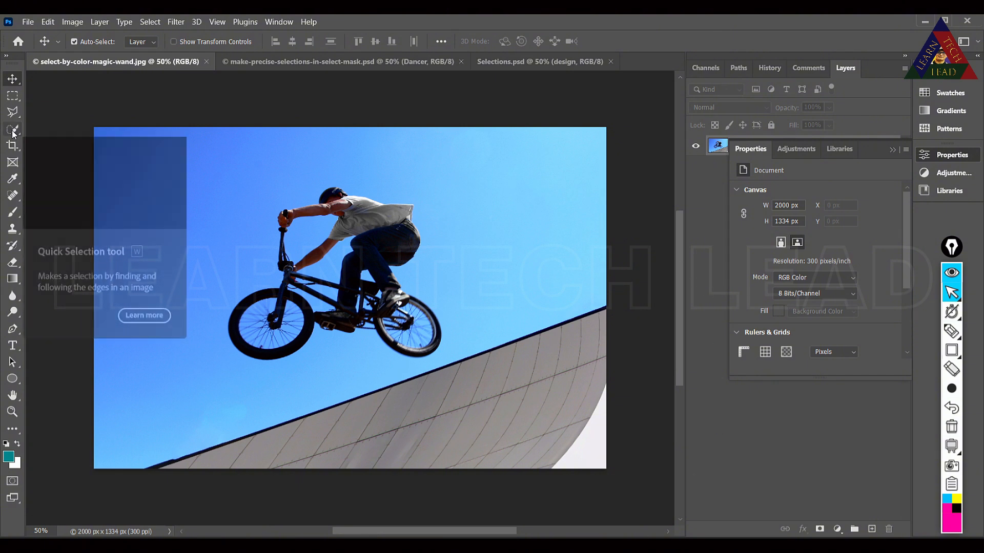
Step: Select the sky in select-by-color-magic-wand.jpg with the Magic Wand tool, adding the darker blue region to the selection
mouse_move(14, 135)
left_mouse_down()
mouse_move(36, 131)
mouse_move(63, 153)
left_mouse_up()
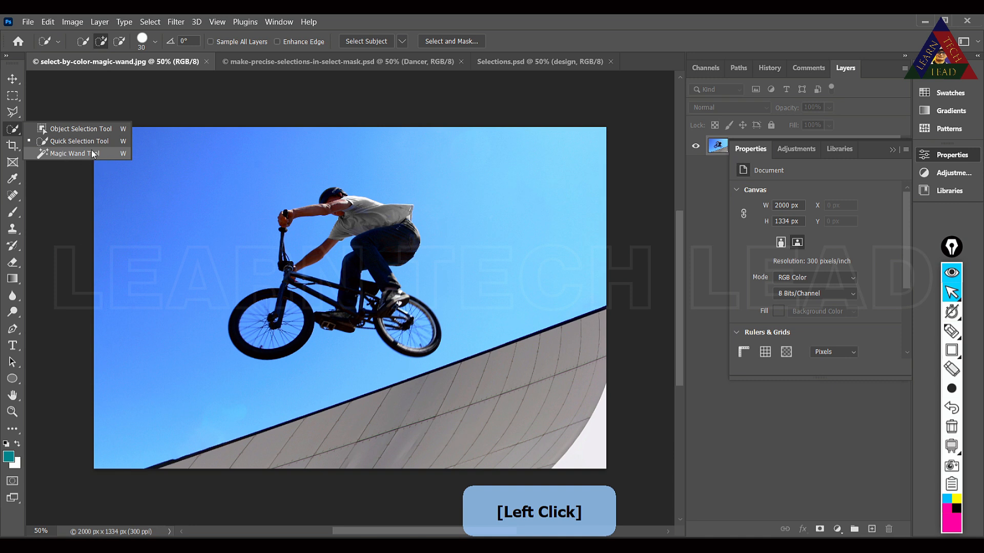
left_click(91, 149)
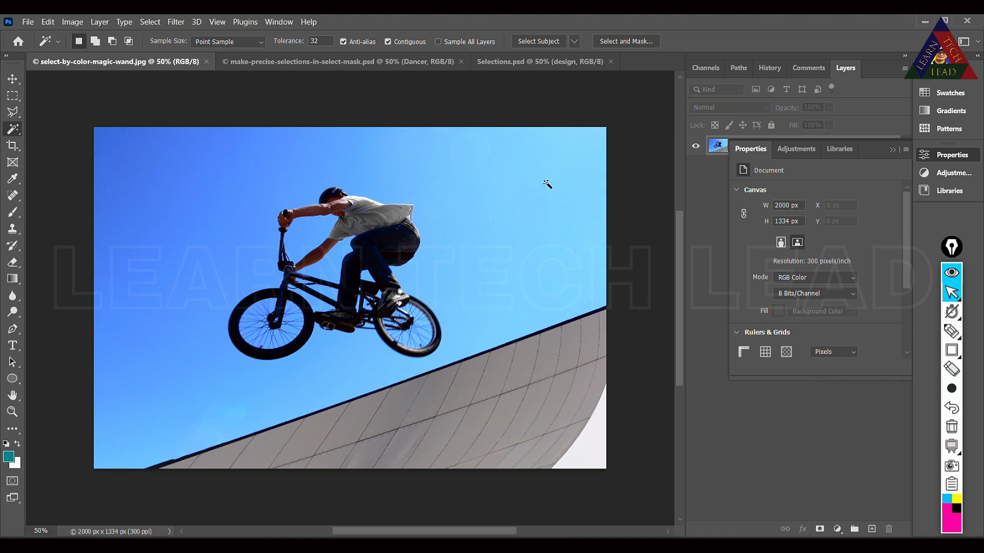
left_click(536, 205)
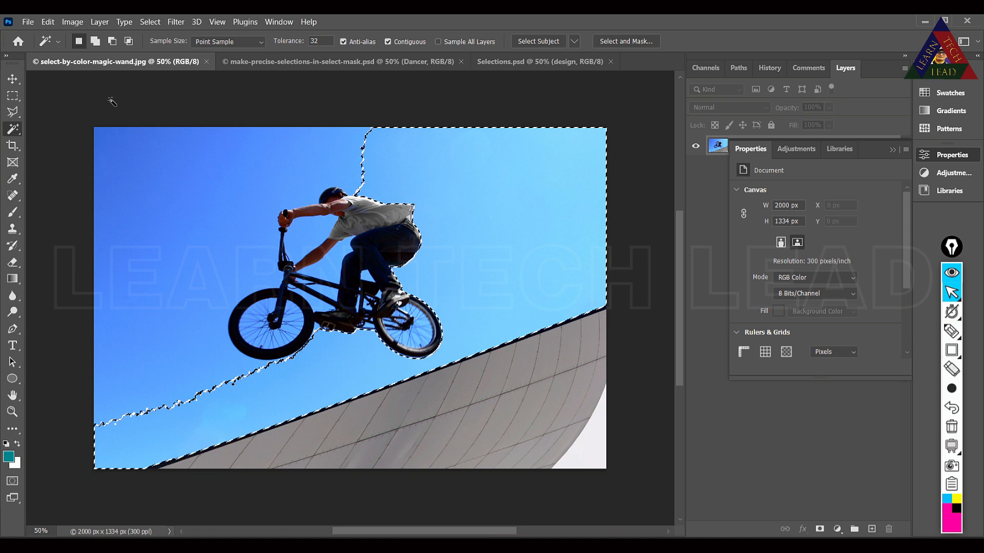
left_click(132, 149, "shift")
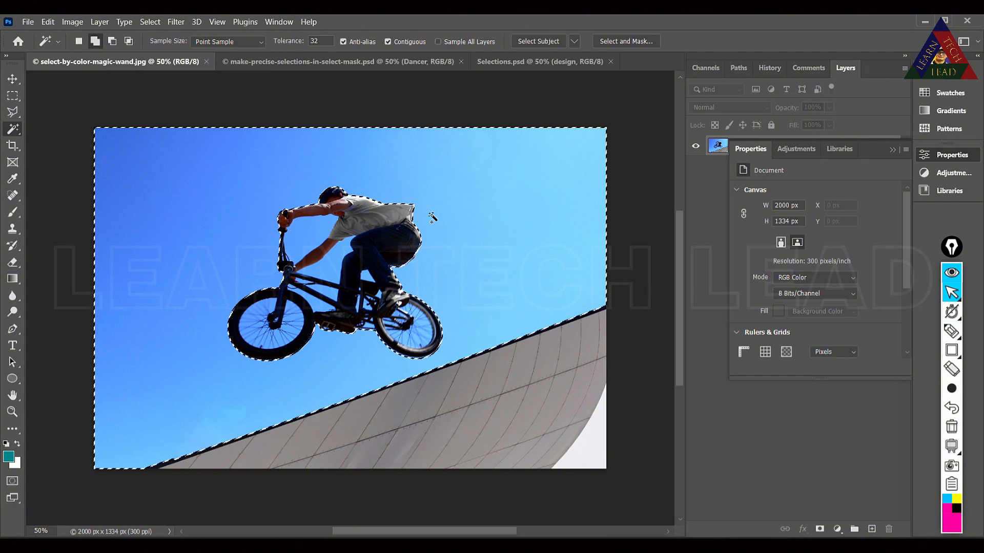
Step: Switch to the Rectangular Marquee tool and clear the sky selection
left_click(15, 101)
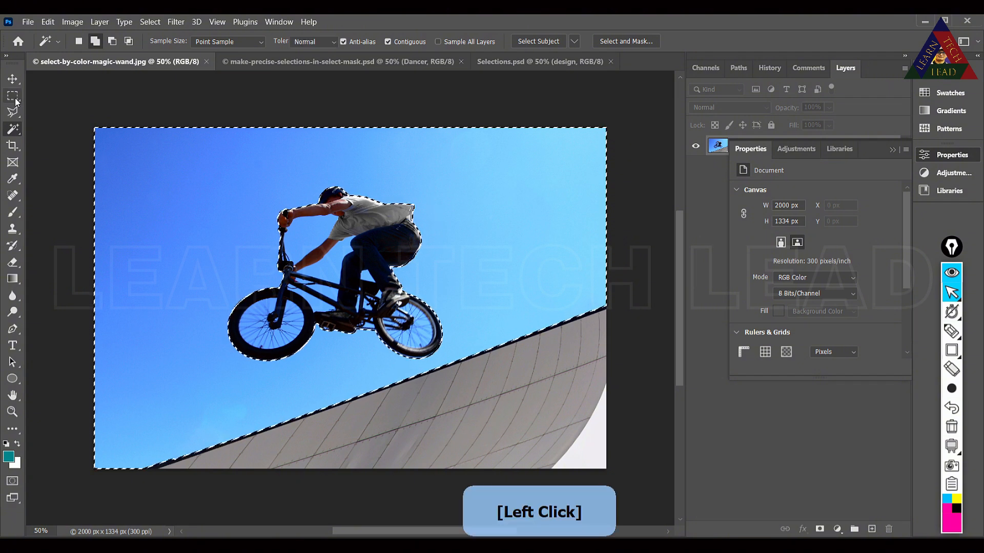
left_click(150, 21)
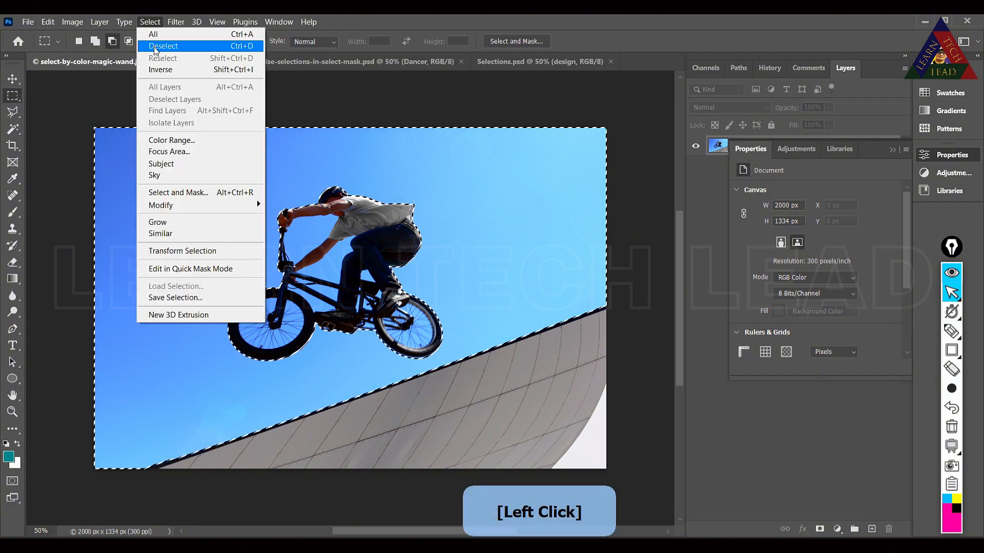
left_click(155, 47)
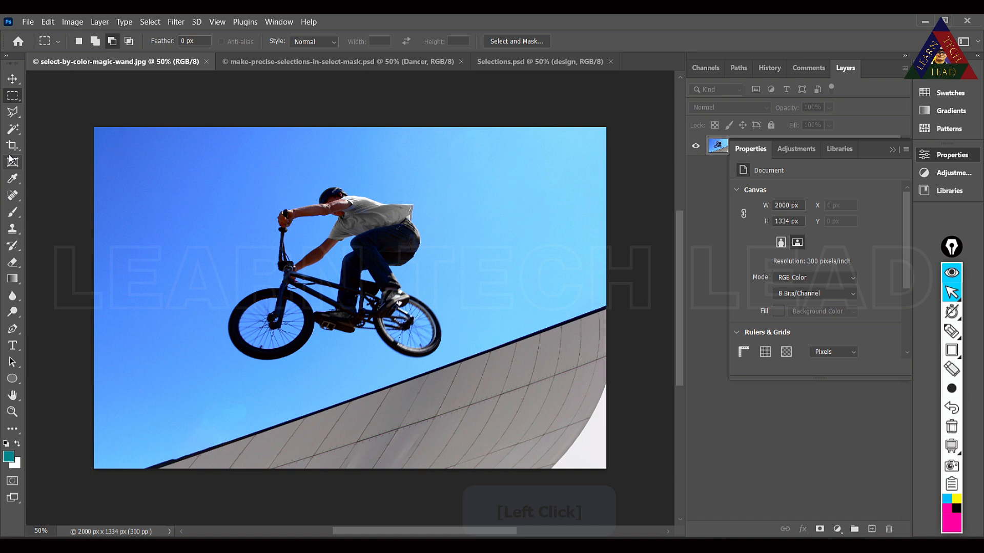
Step: Set the Magic Wand tolerance to 80 and select the sky around the rider, adding the lighter blue region
left_click(12, 129)
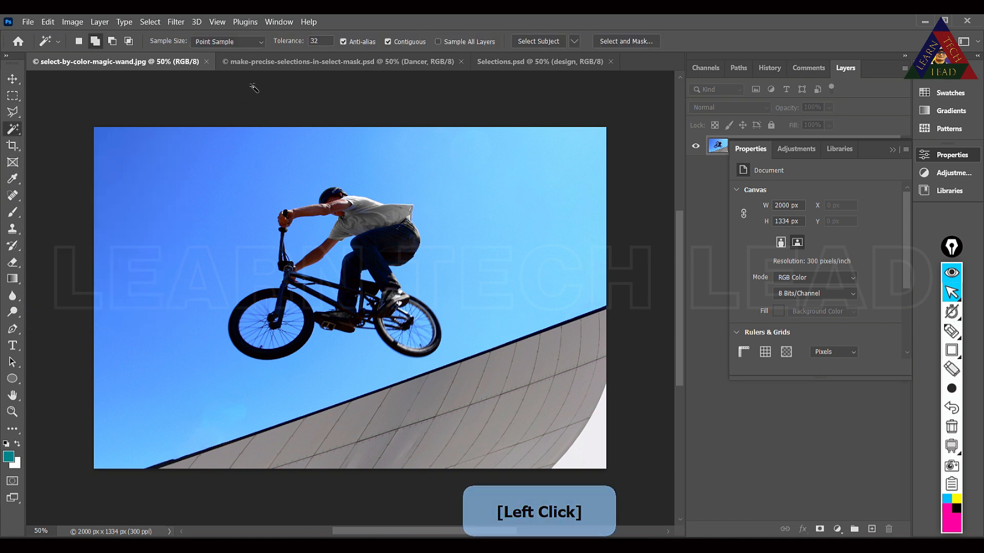
left_click(321, 41)
type("80")
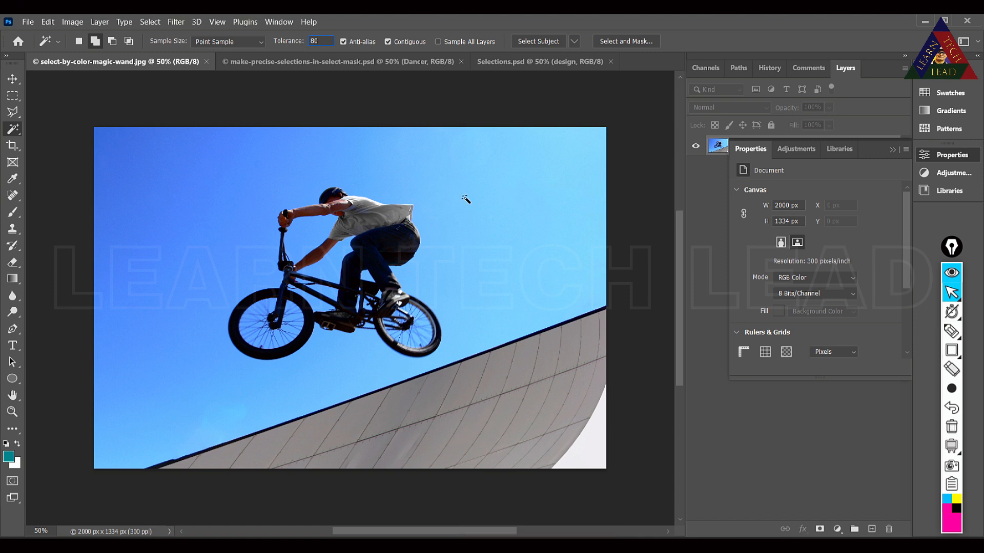
left_click(168, 158)
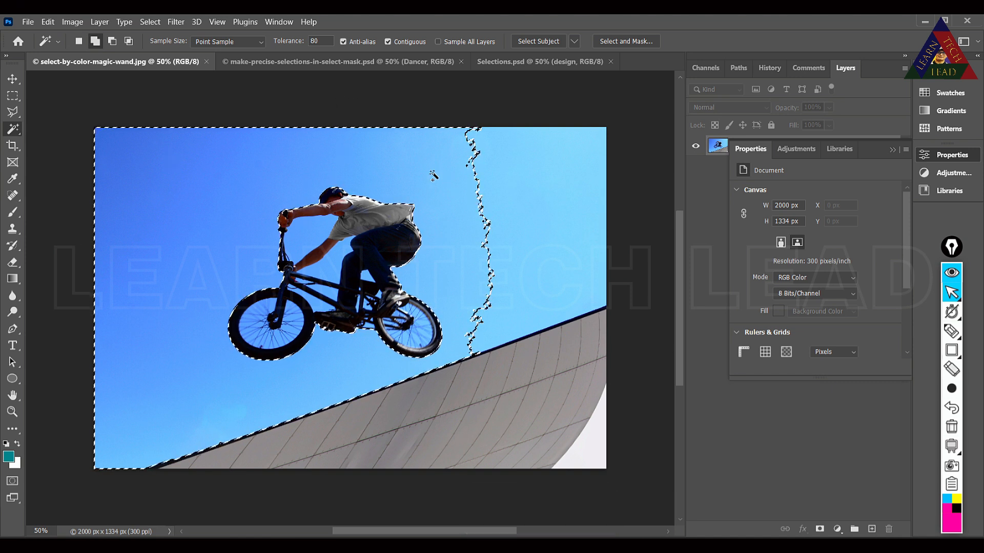
left_click(99, 44)
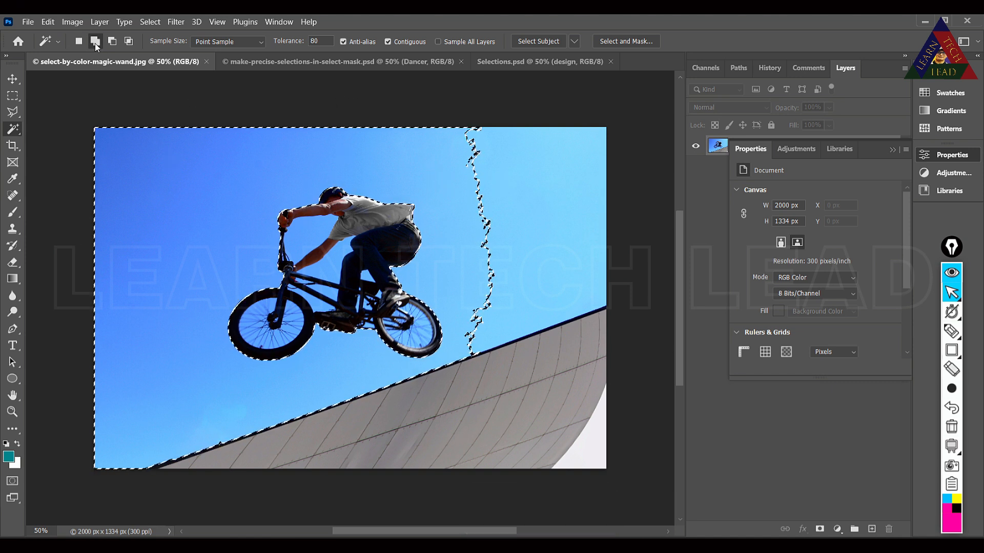
left_click(539, 189)
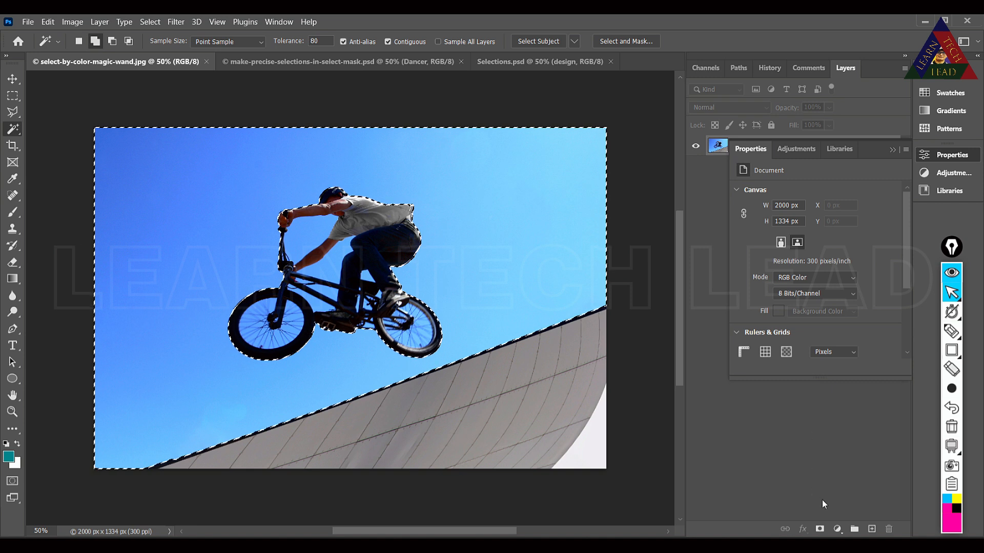
Step: Fill the selected sky with a Solid Color fill layer in pale cyan #aee4e8
left_click(838, 529)
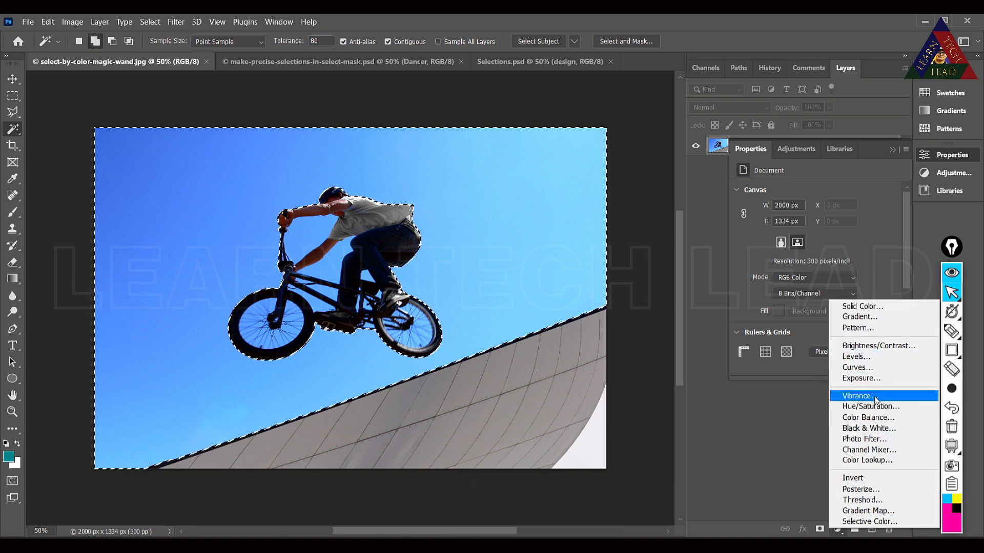
left_click(878, 306)
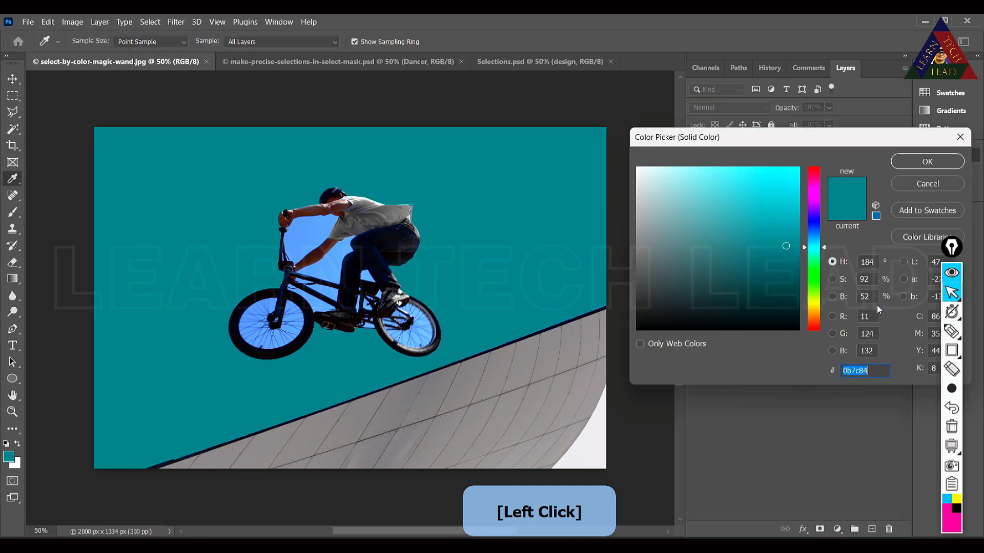
left_click(787, 180)
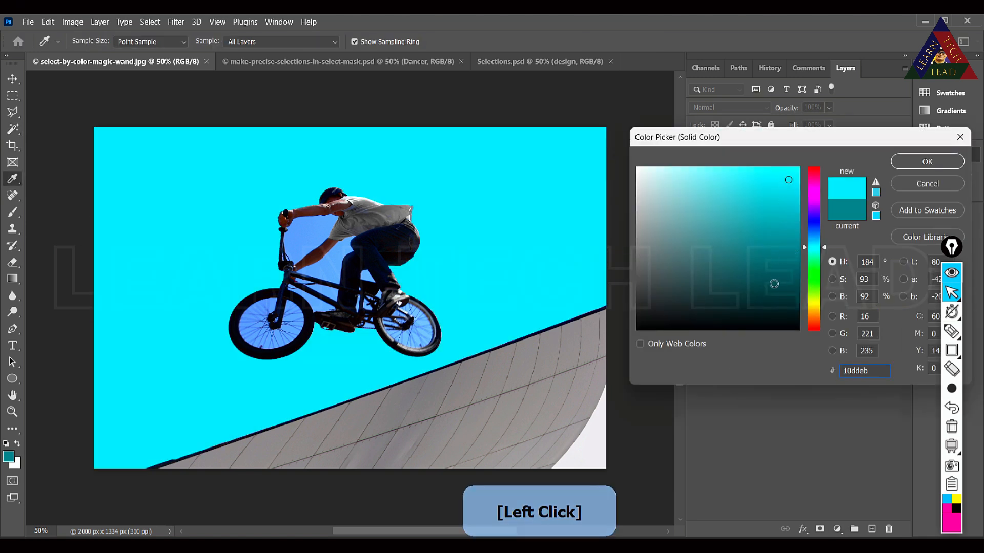
left_click(742, 269)
left_click(678, 182)
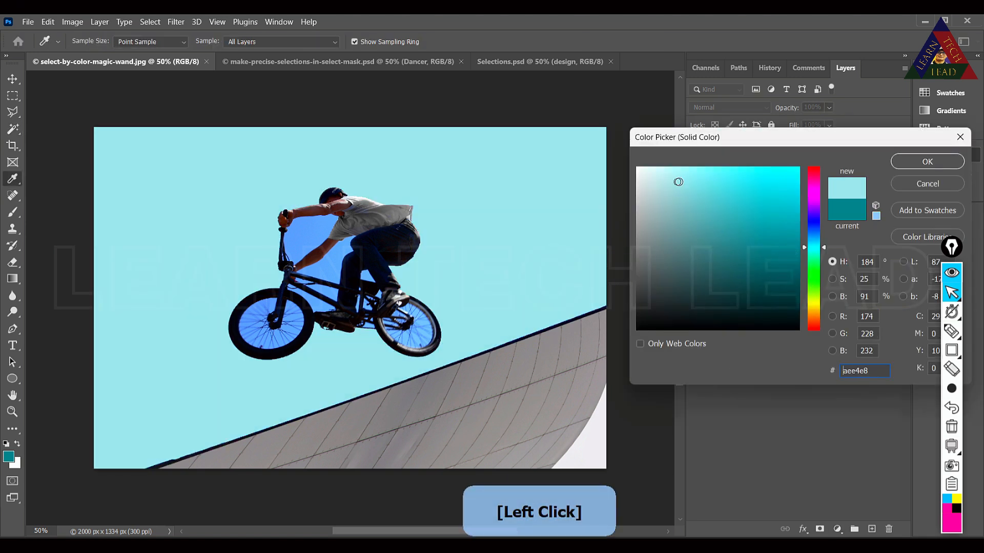
left_click(907, 162)
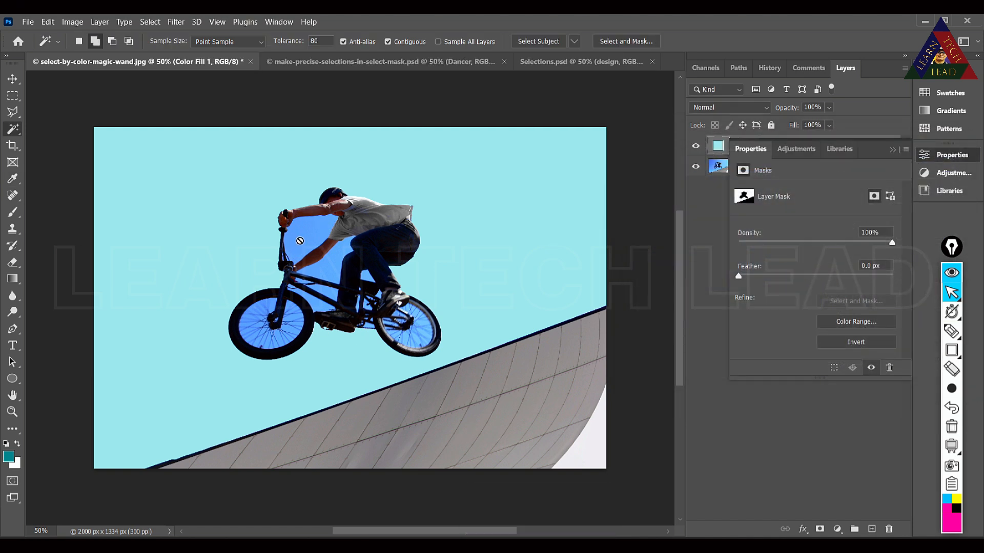
Step: Delete the pale cyan color fill layer and its layer mask
left_click(891, 151)
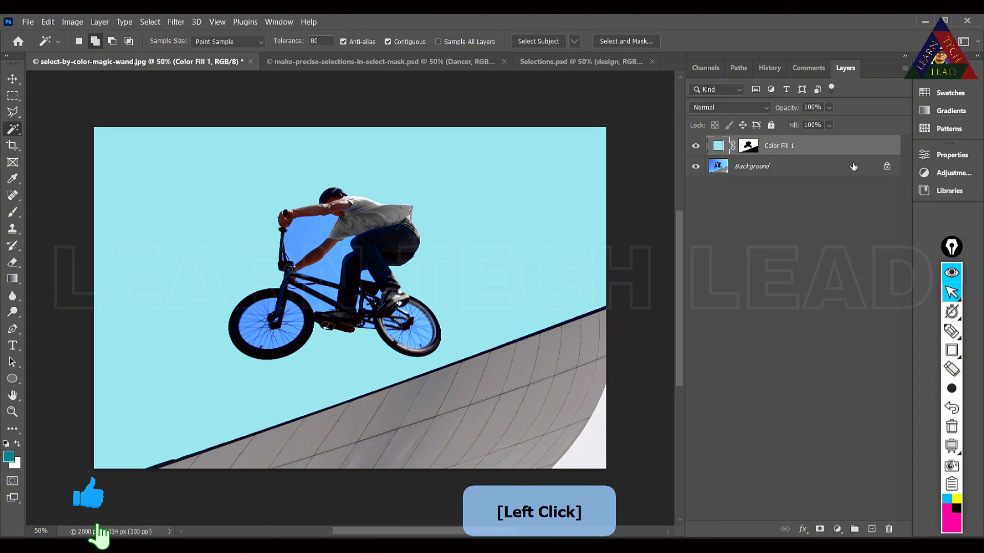
left_click(888, 528)
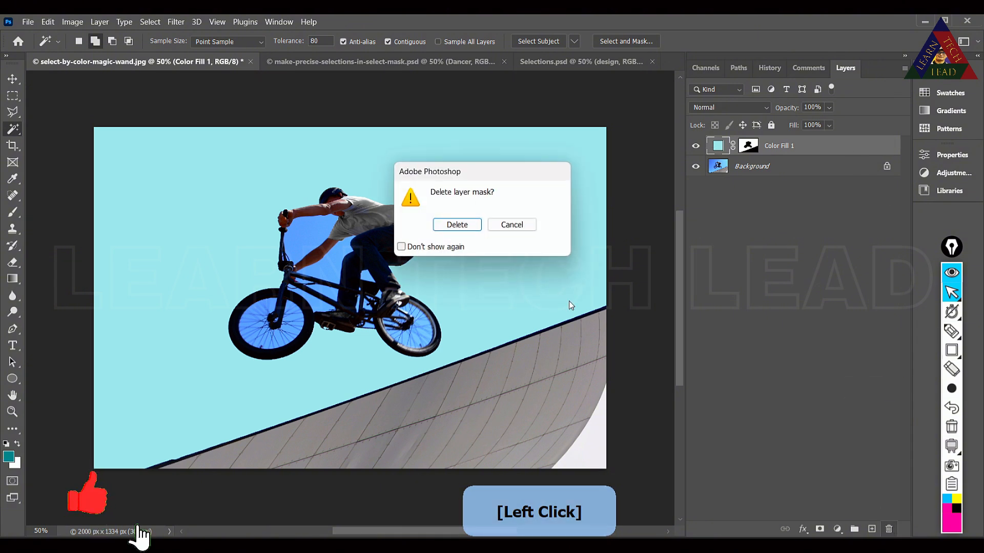
left_click(457, 225)
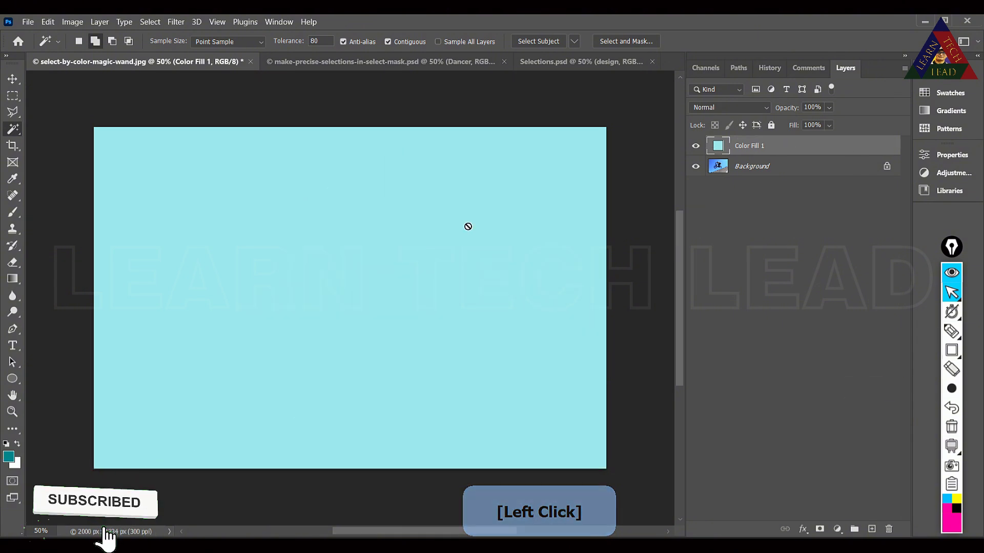
key("Delete")
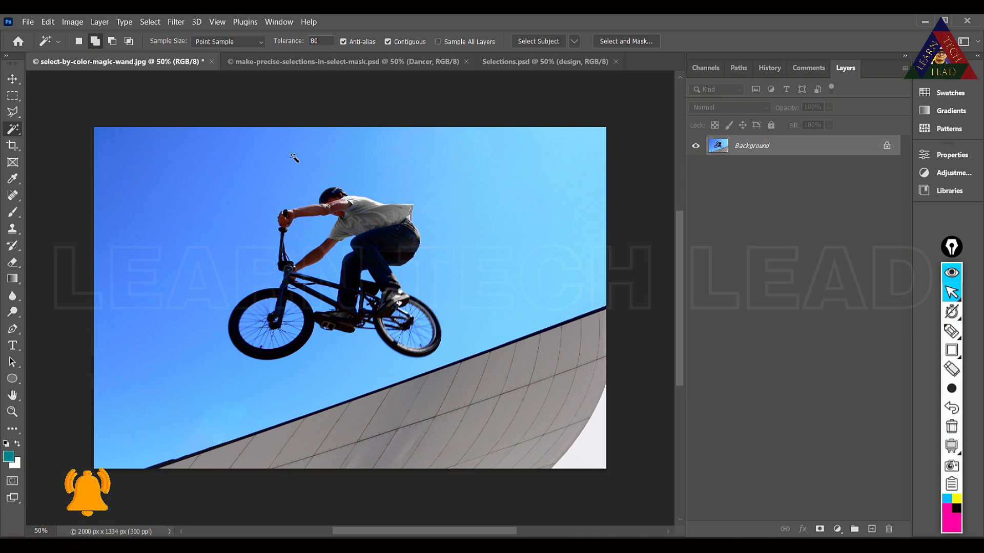
Step: Turn off Contiguous for the Magic Wand and select all the sky, including the gaps in the bike and the darkest corner
left_click(388, 41)
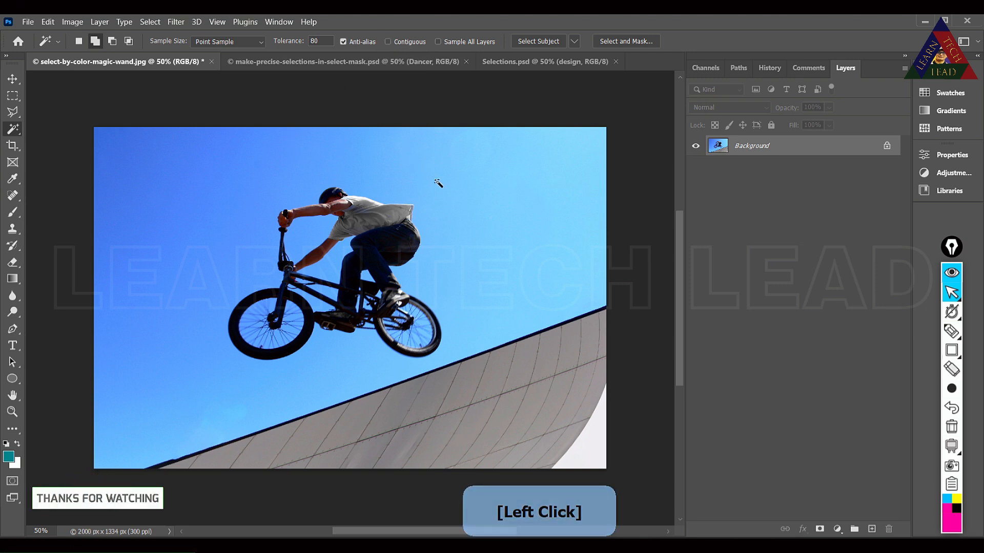
left_click(464, 239)
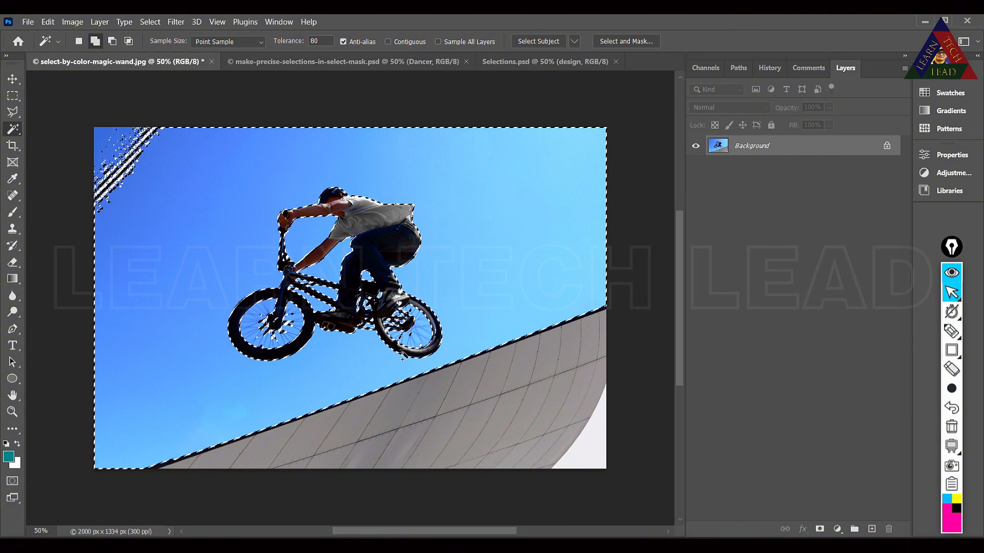
left_click(107, 138)
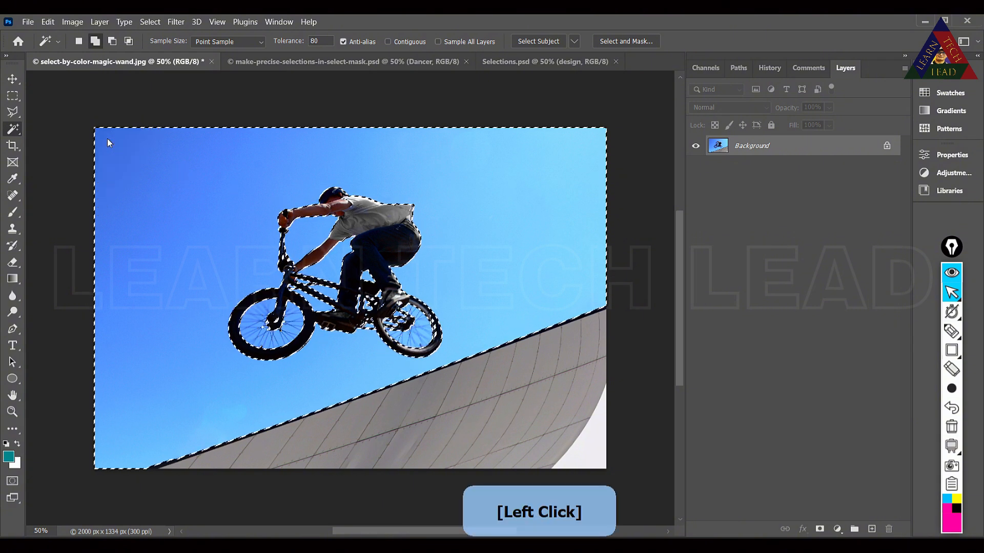
Step: Fill the selected sky with a Solid Color fill layer in dark blue #0b6084, setting the hue to 198°
left_click(837, 528)
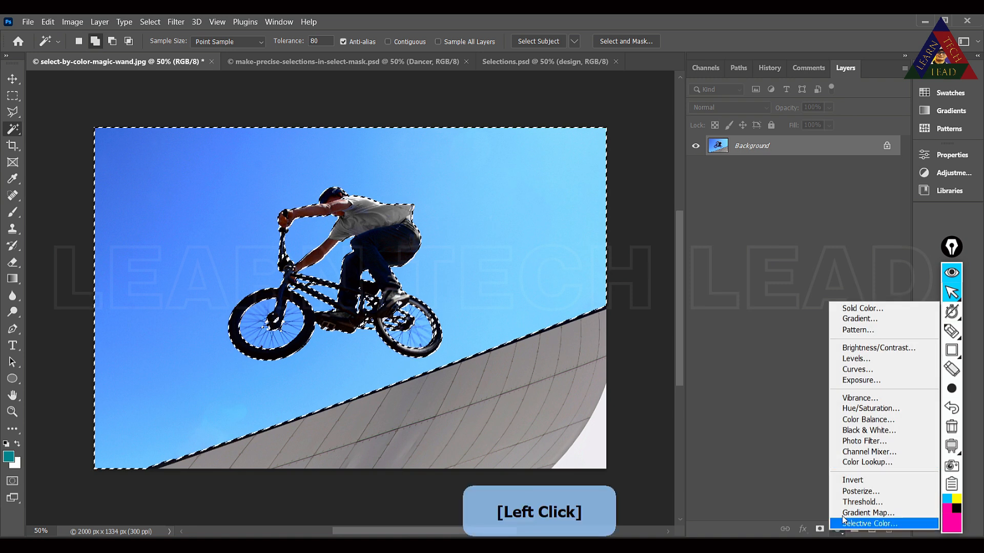
left_click(875, 308)
mouse_move(809, 241)
left_mouse_down()
mouse_move(810, 225)
mouse_move(815, 249)
left_mouse_up()
left_click(815, 241)
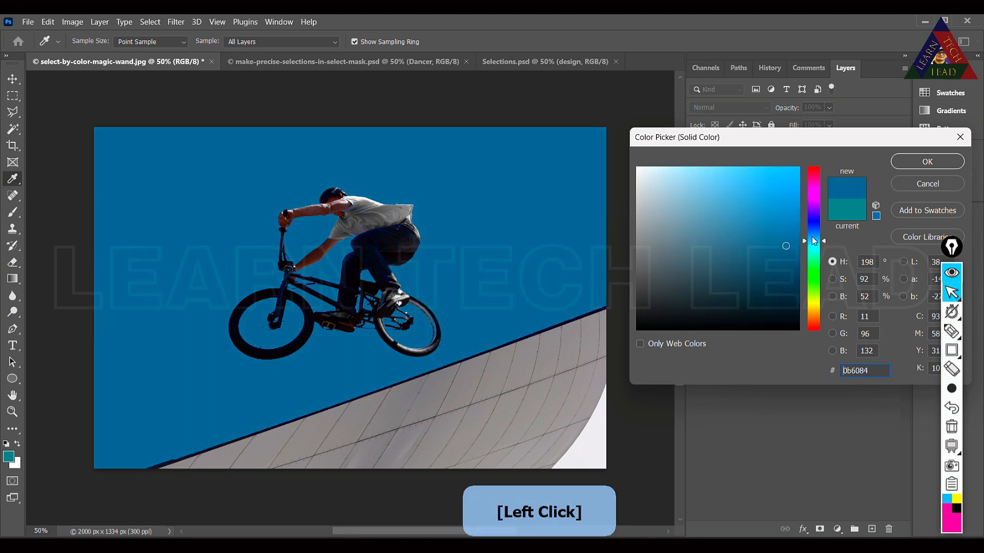
left_click(926, 163)
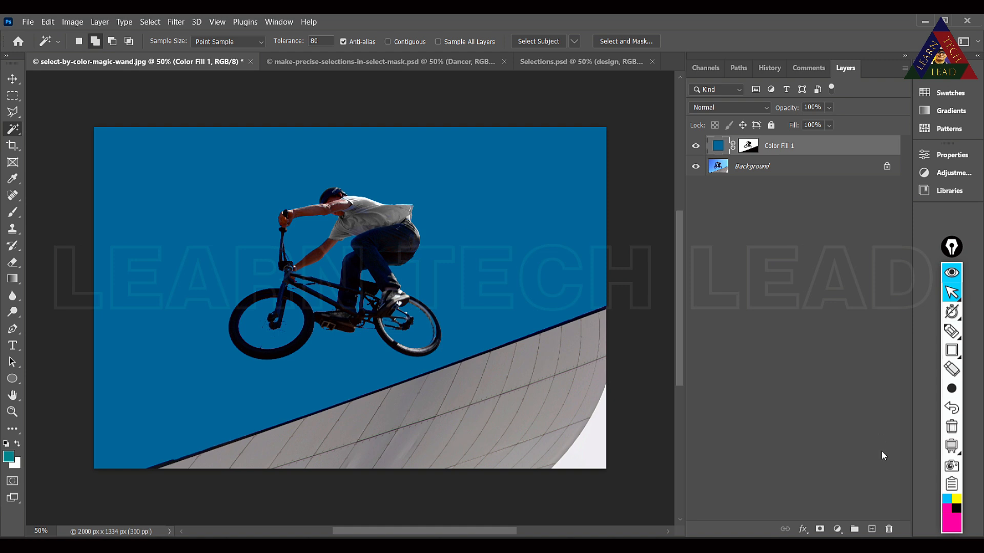
Step: Set the blue color fill layer's blend mode to Soft Light and toggle its visibility to compare the sky with the original
left_click(767, 107)
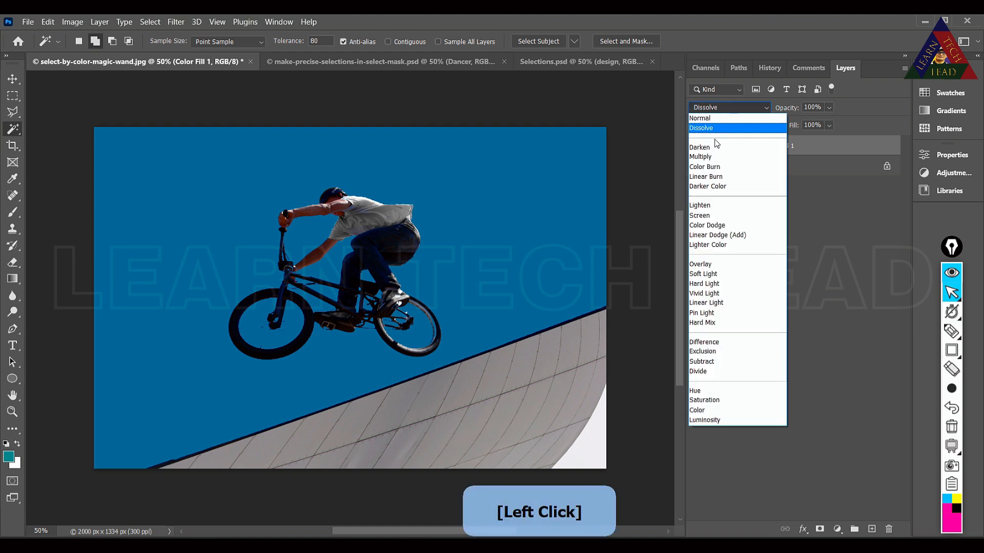
left_click(722, 275)
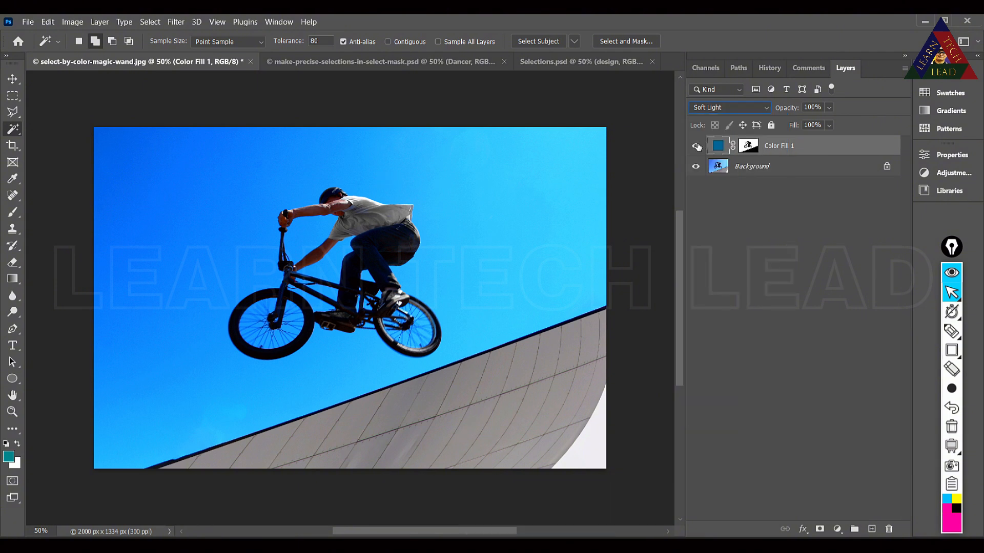
left_click(696, 146)
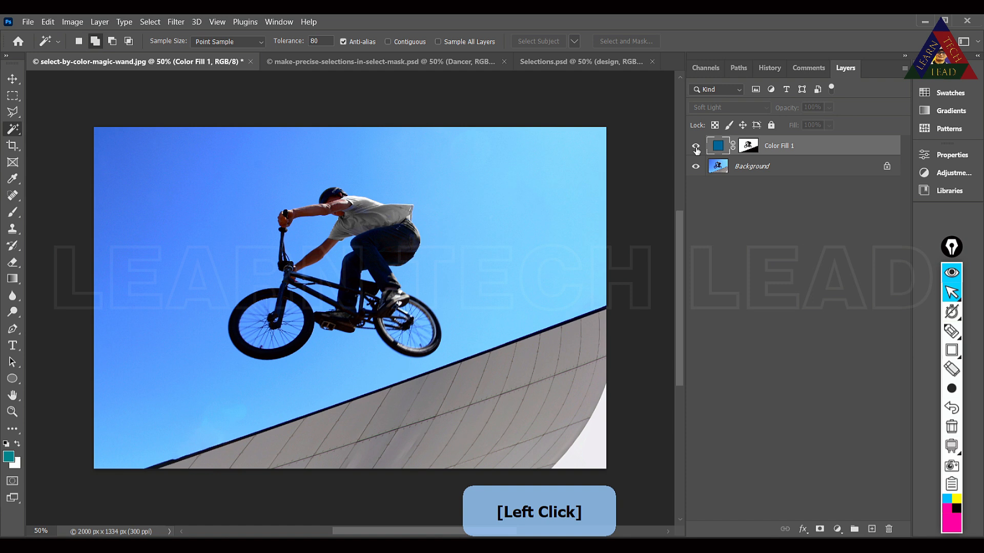
left_click(696, 147)
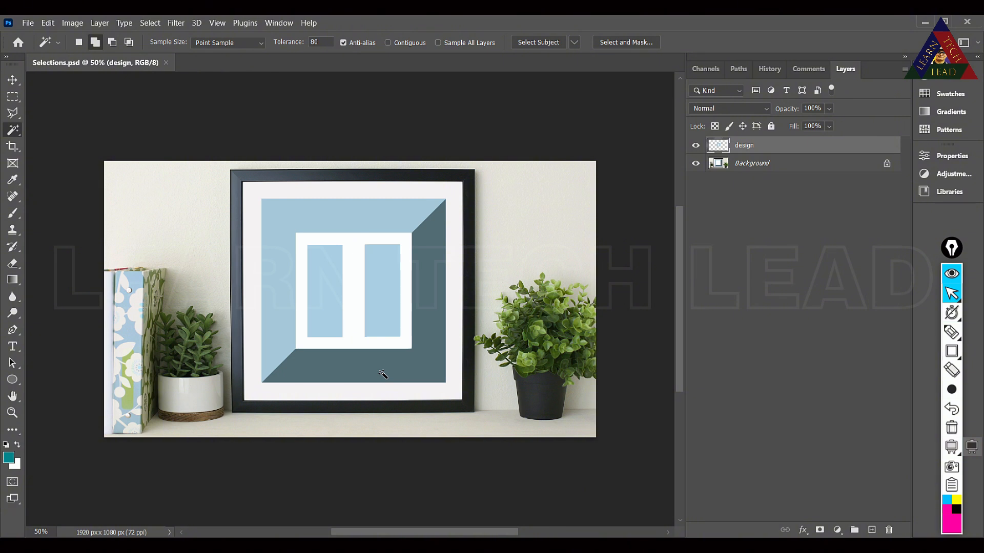
Step: Select the two light blue rectangles on the design layer with the Magic Wand, clearing the stray selection that extends to the whole canvas
left_click(17, 135)
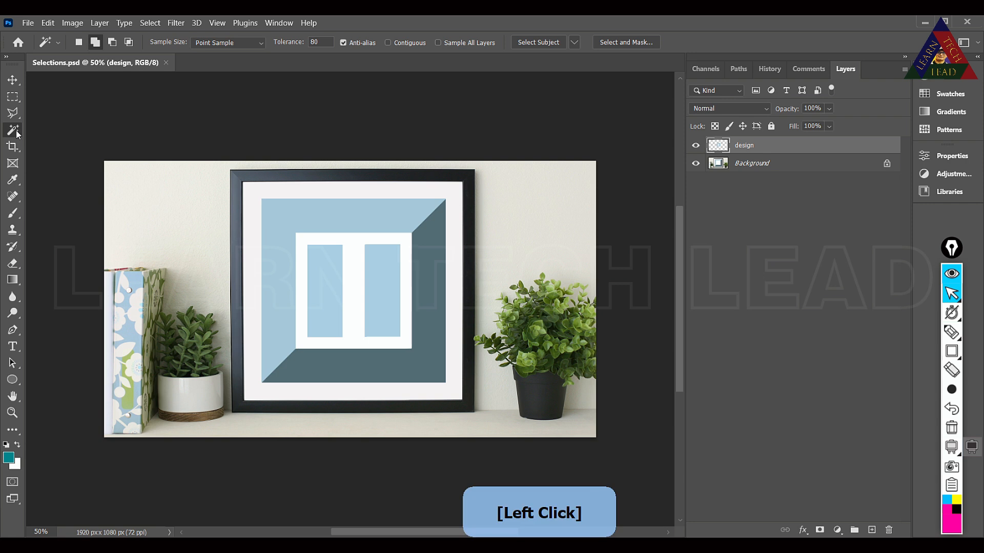
left_click(325, 291)
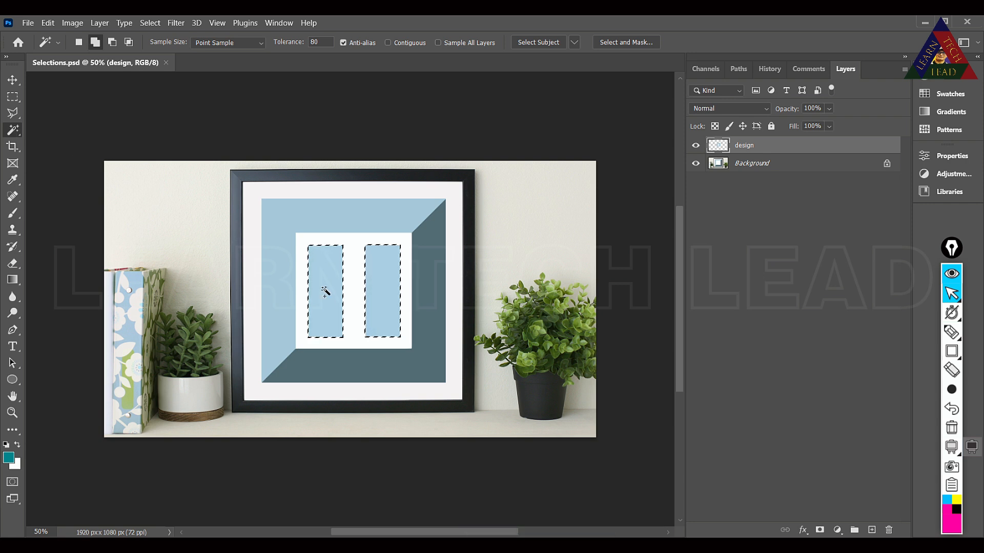
key("shift")
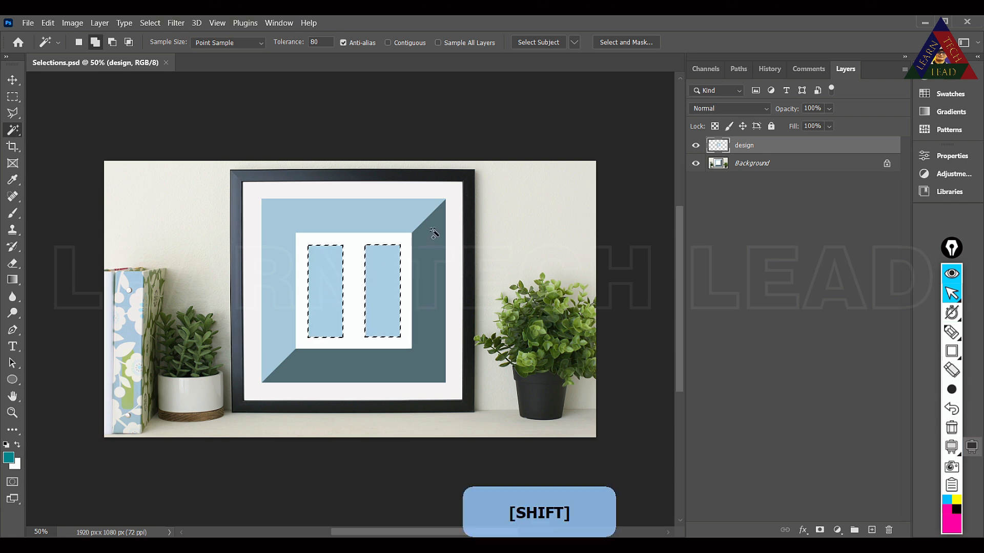
left_click(450, 205, "shift")
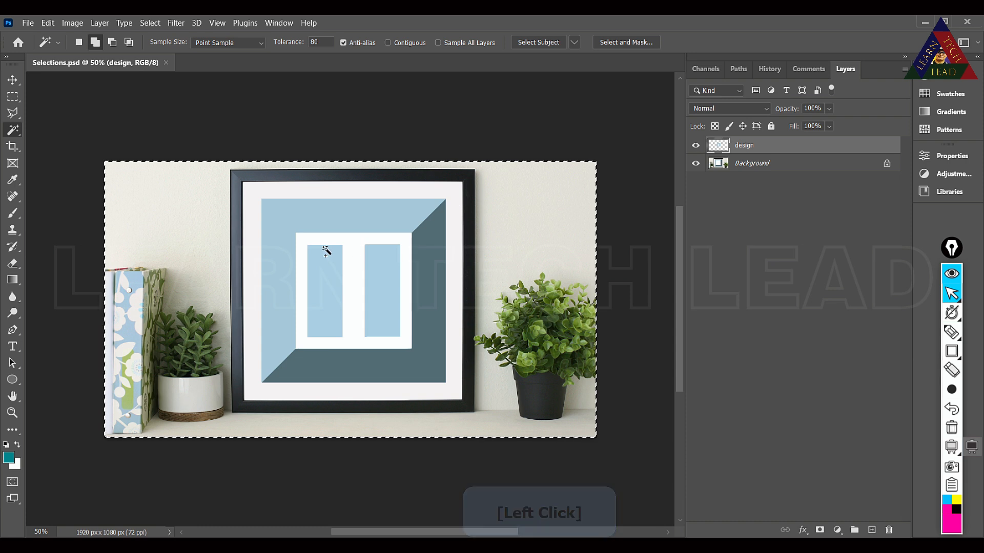
left_click(150, 24)
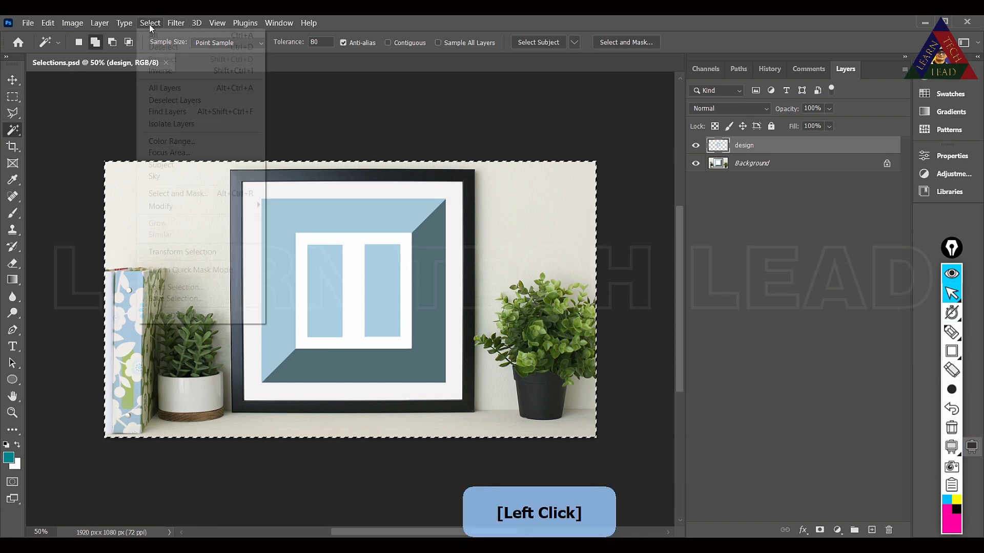
left_click(164, 47)
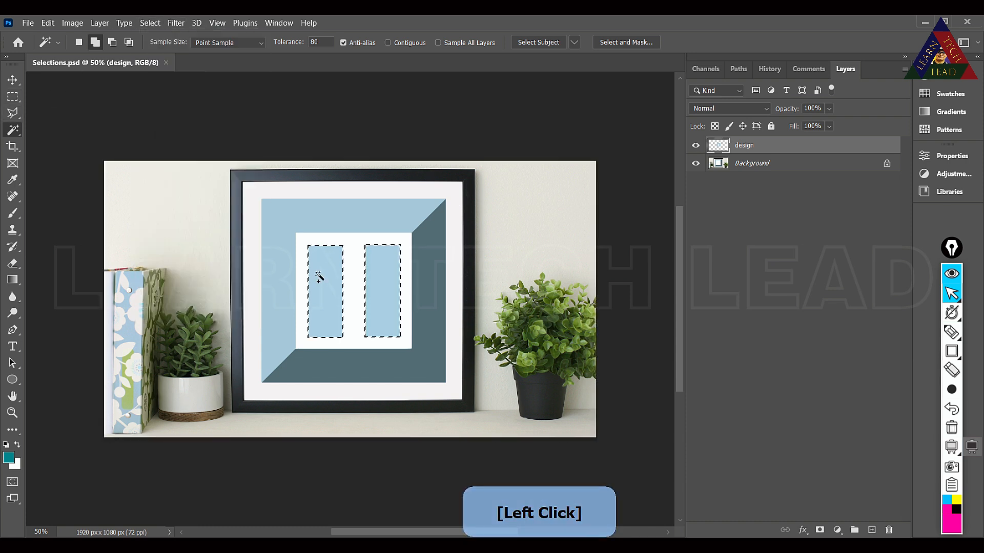
Step: Save the selection of the two light blue rectangles as a new channel named glass and deselect it
left_click(149, 24)
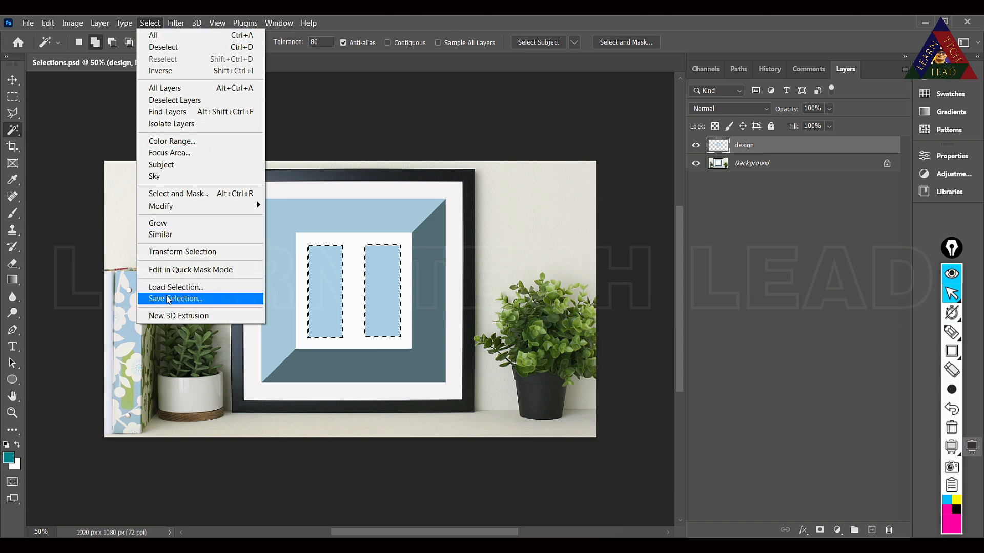
left_click(190, 302)
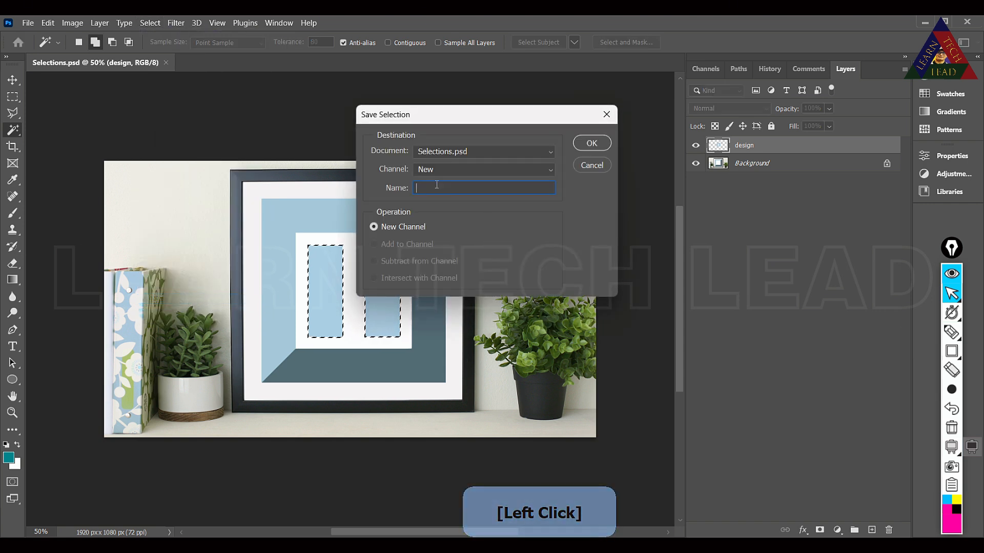
type("glass")
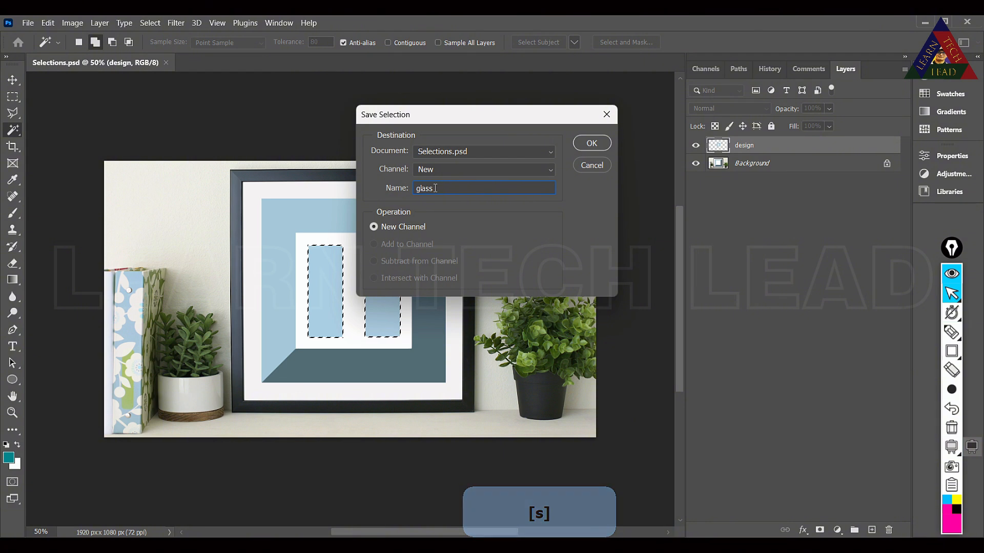
left_click(593, 146)
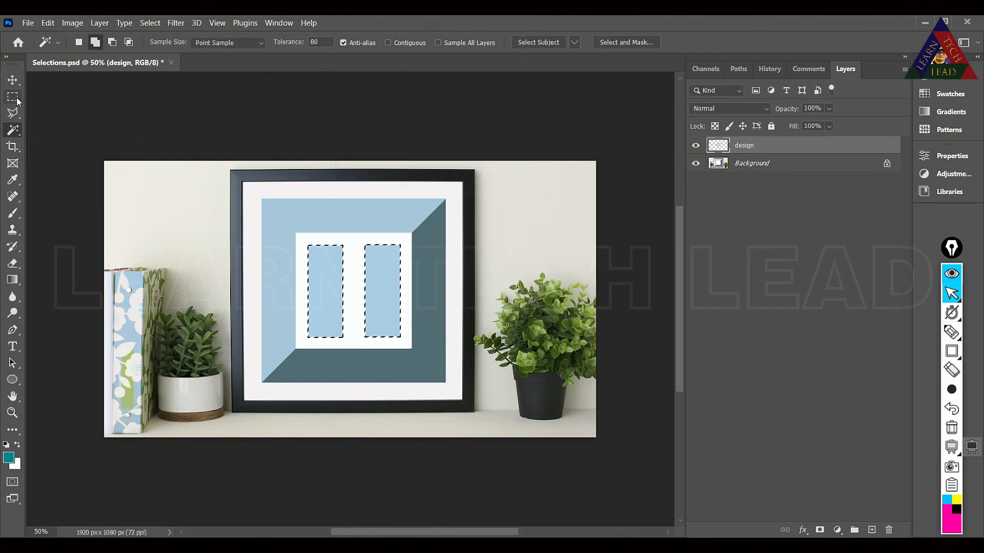
left_click(149, 24)
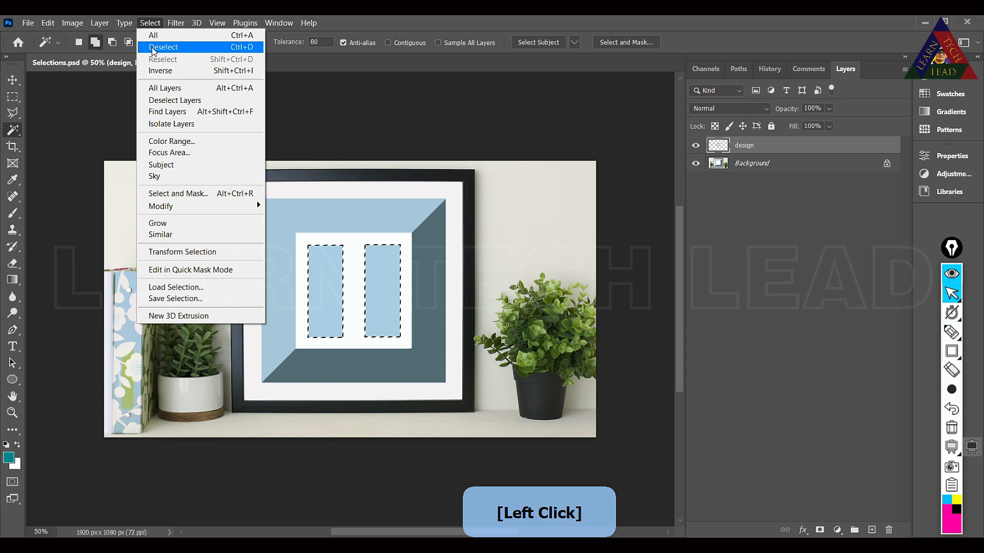
left_click(155, 47)
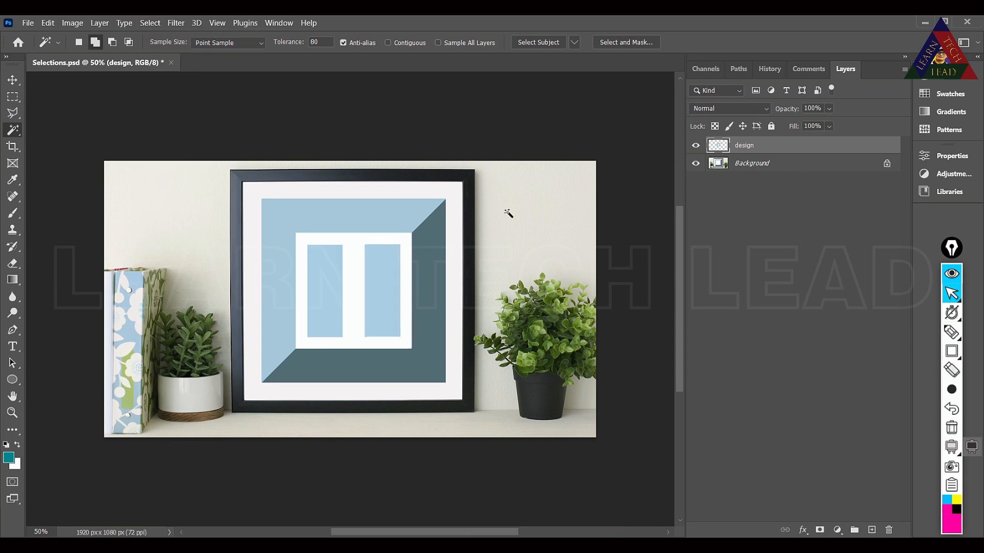
Step: Try to select the dark picture frame on the Background layer with the Magic Wand, and clear the selection
left_click(715, 162)
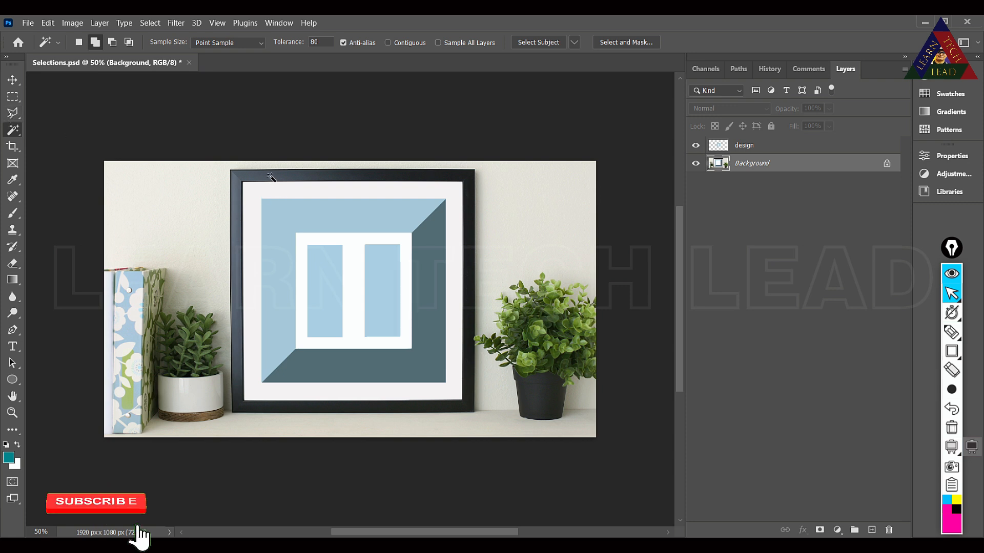
left_click(402, 395)
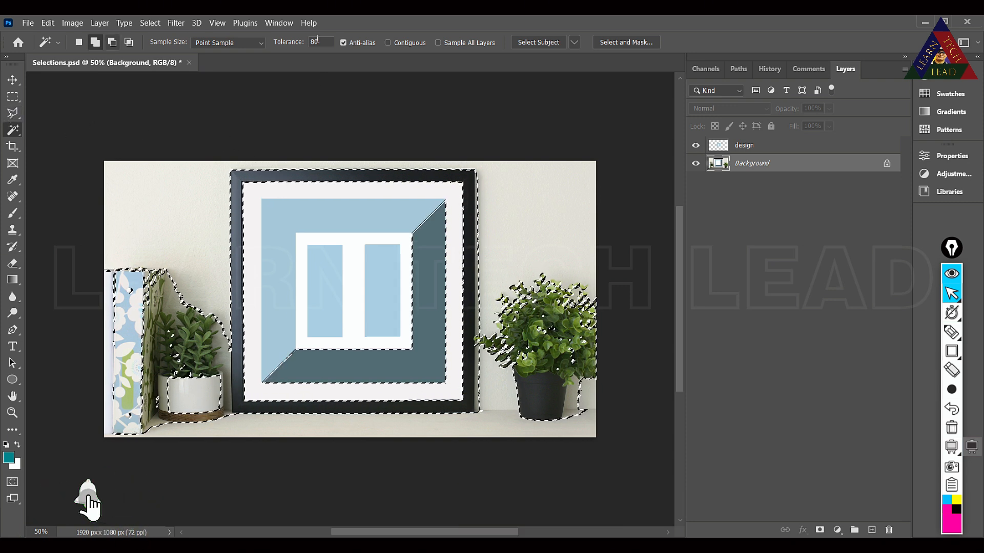
left_click(150, 22)
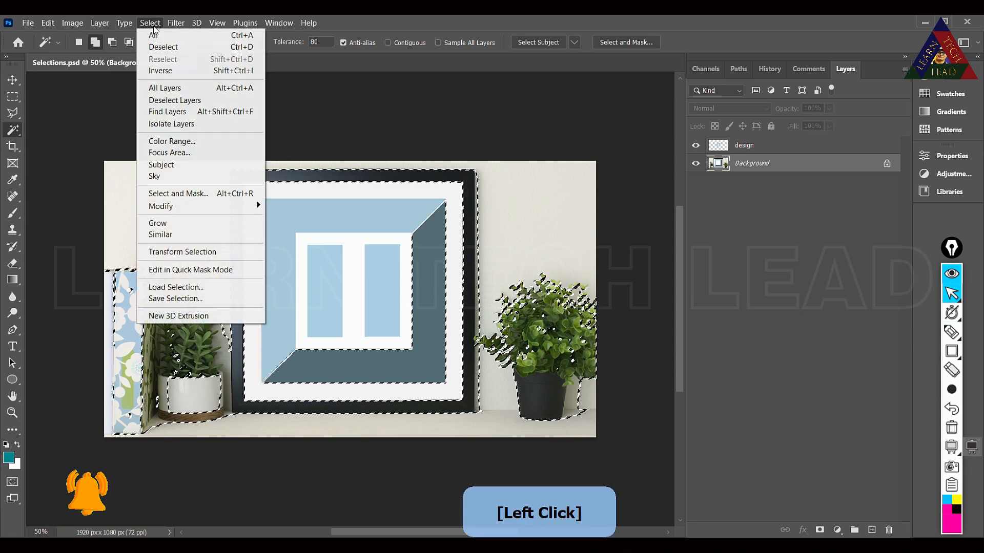
left_click(173, 47)
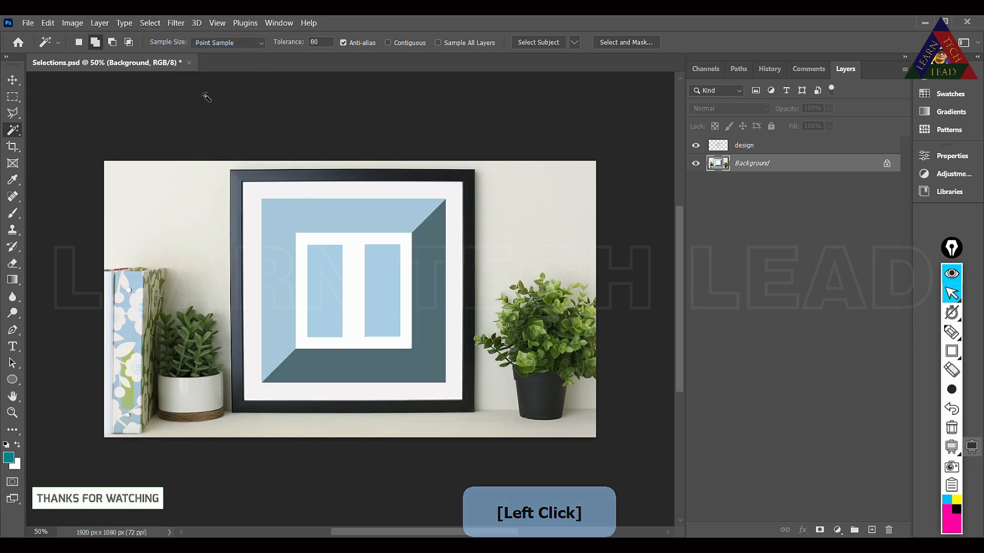
Step: Load the saved glass channel of Selections.psd as a new selection
left_click(152, 23)
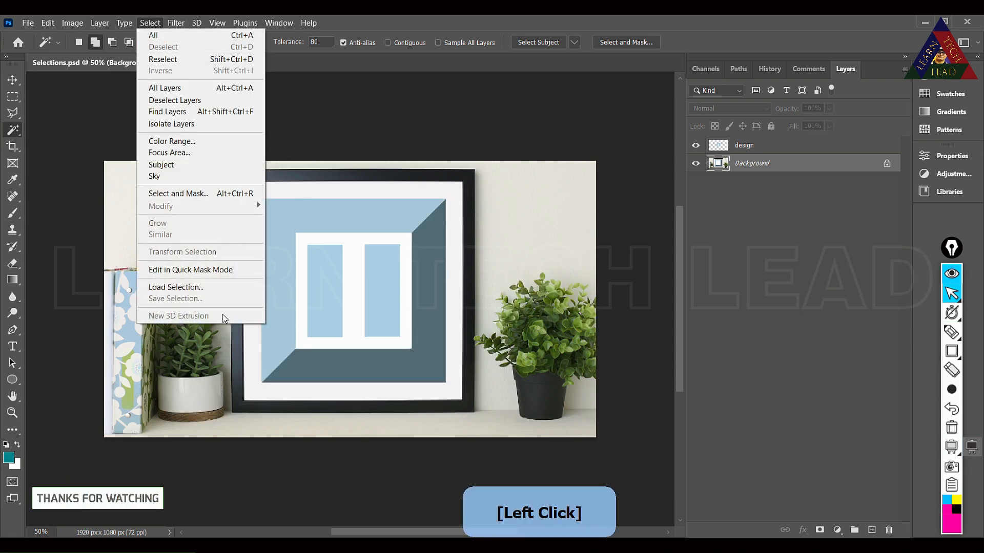
left_click(191, 287)
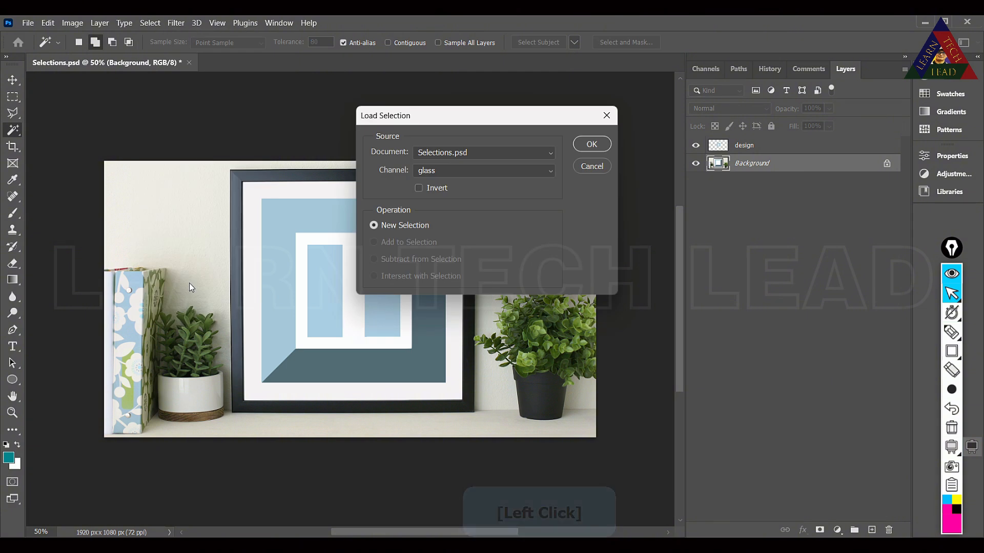
left_click(549, 173)
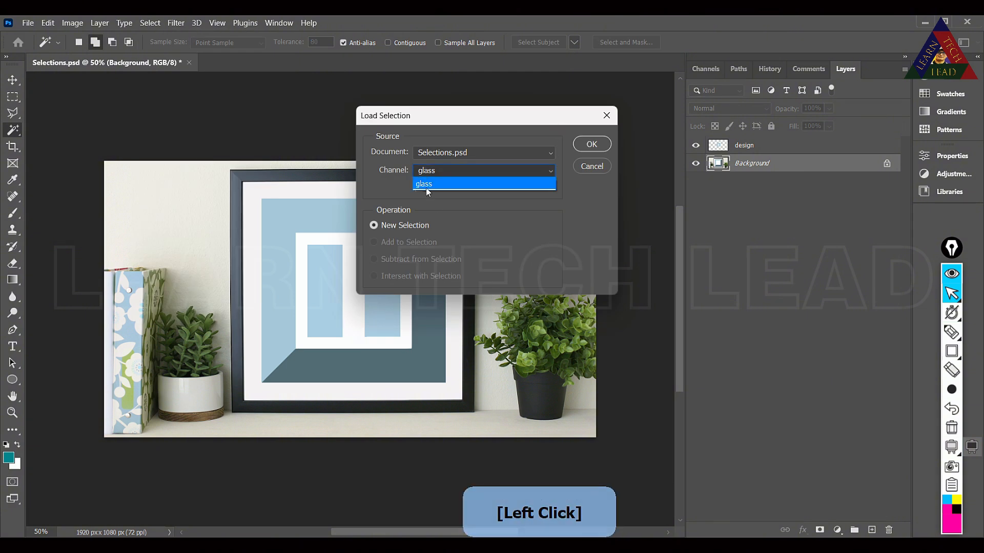
left_click(418, 186)
left_click(592, 144)
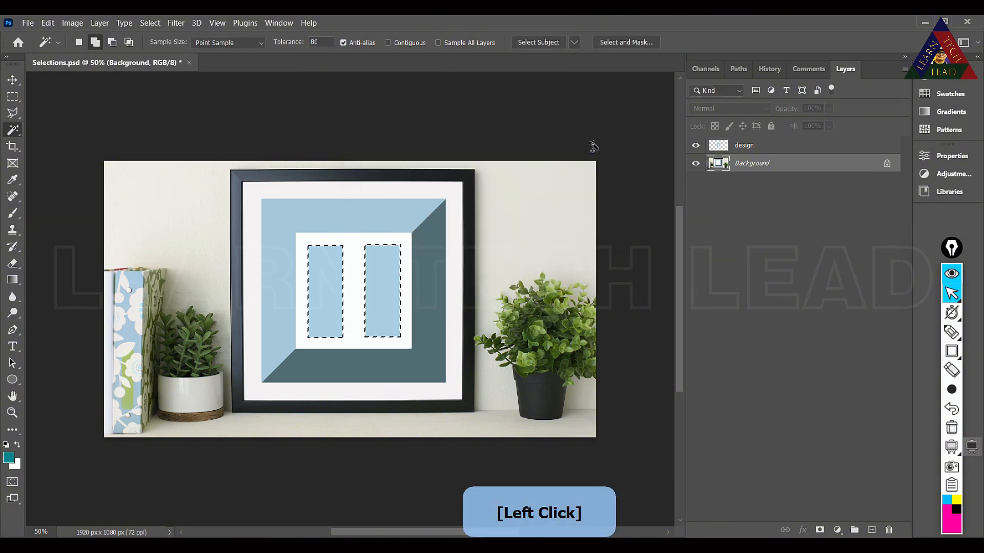